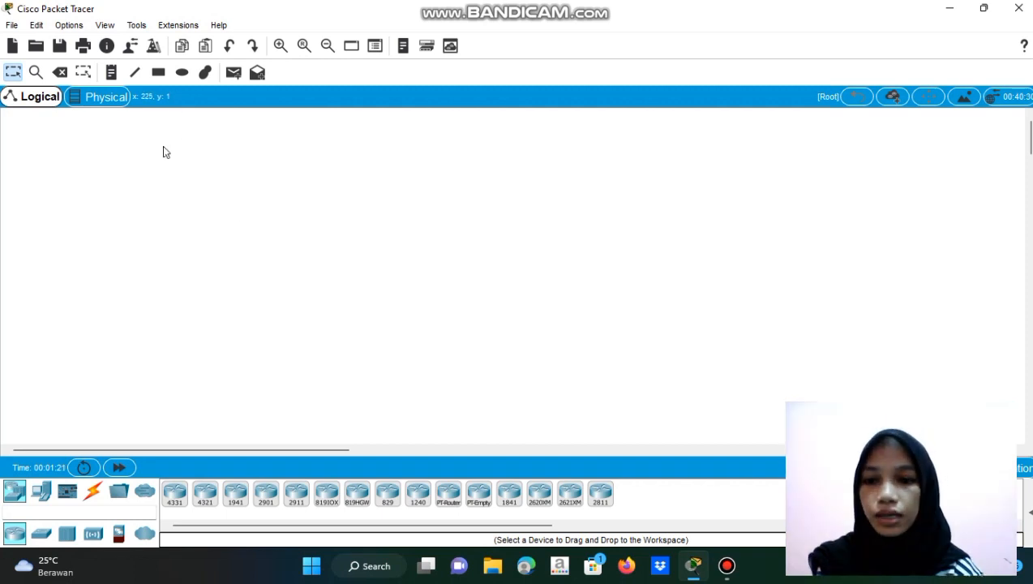
Place two generic servers side by side in the upper part of the logical workspace.
{"action": "left_click", "coordinate": [42, 491]}
{"action": "left_click", "coordinate": [236, 494]}
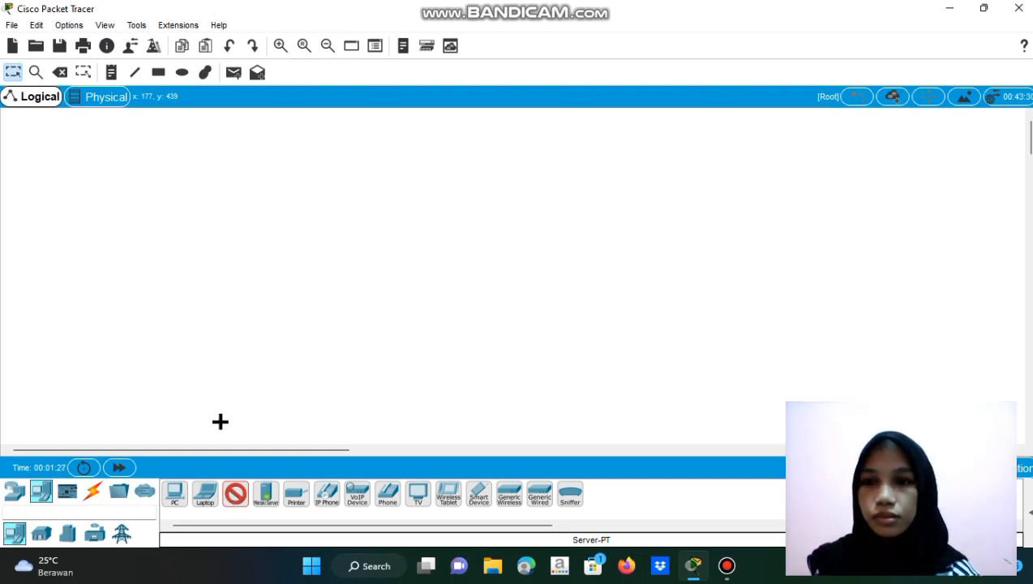
{"action": "left_click", "coordinate": [84, 150]}
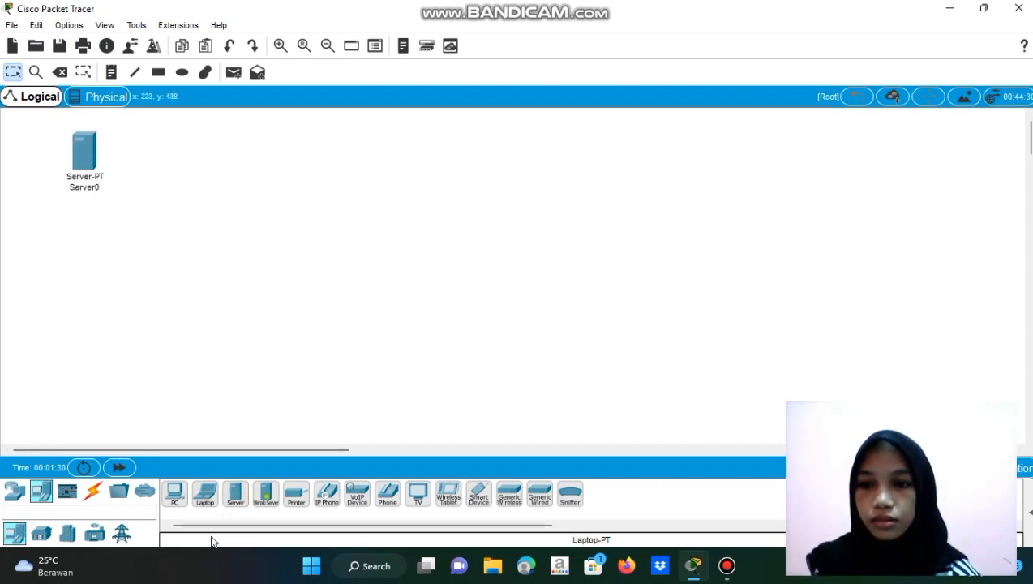
{"action": "left_click", "coordinate": [236, 496]}
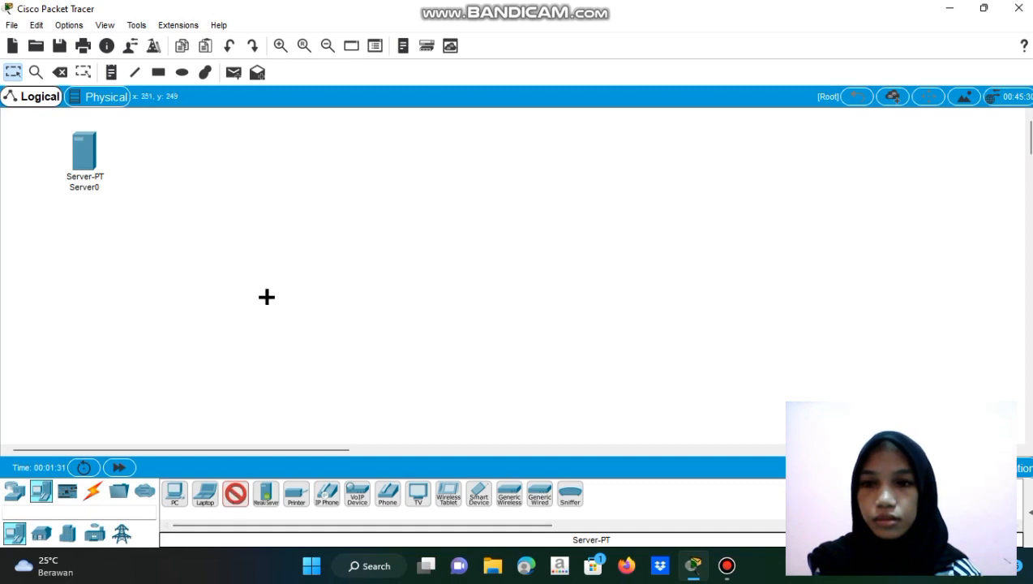
{"action": "left_click", "coordinate": [259, 166]}
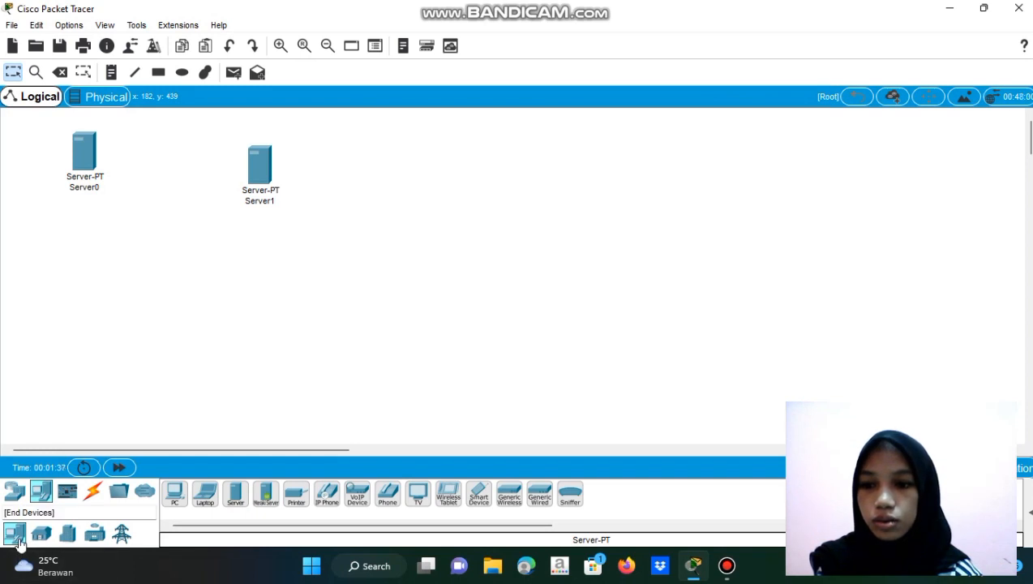
Place two 1841 routers side by side beneath the two servers.
{"action": "left_click", "coordinate": [14, 492]}
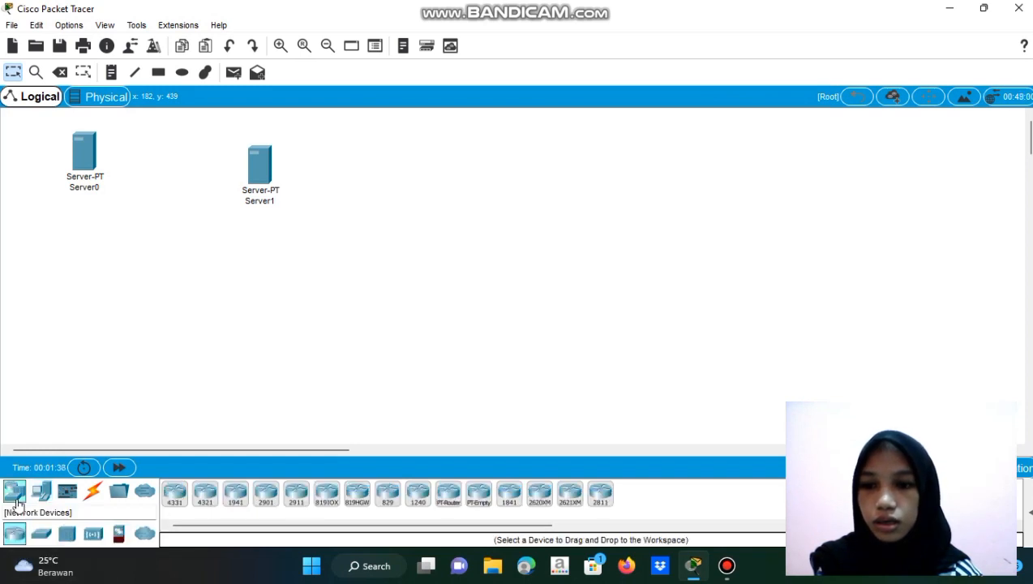
{"action": "left_click", "coordinate": [509, 493]}
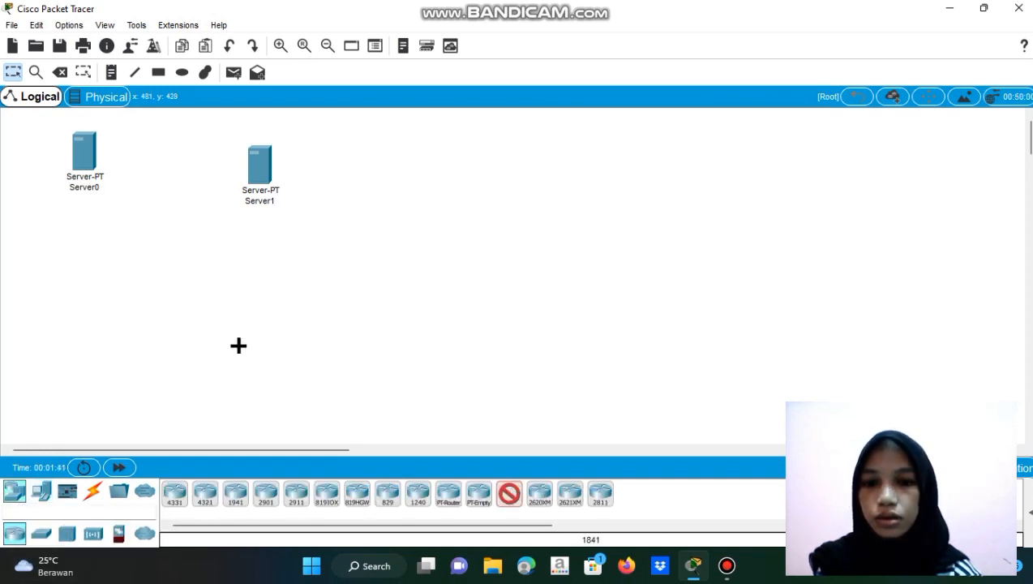
{"action": "left_click", "coordinate": [91, 255]}
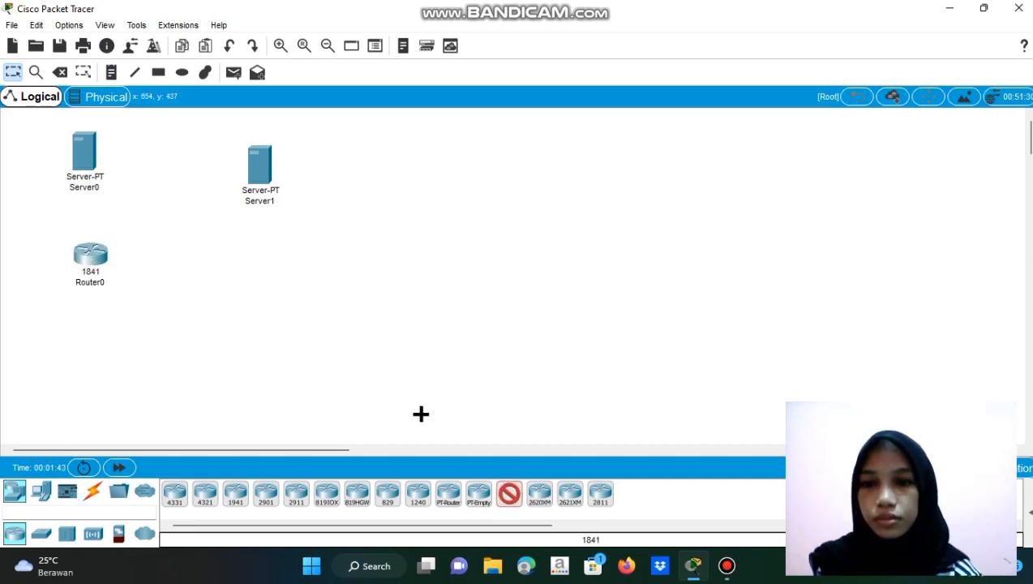
{"action": "left_click", "coordinate": [218, 261]}
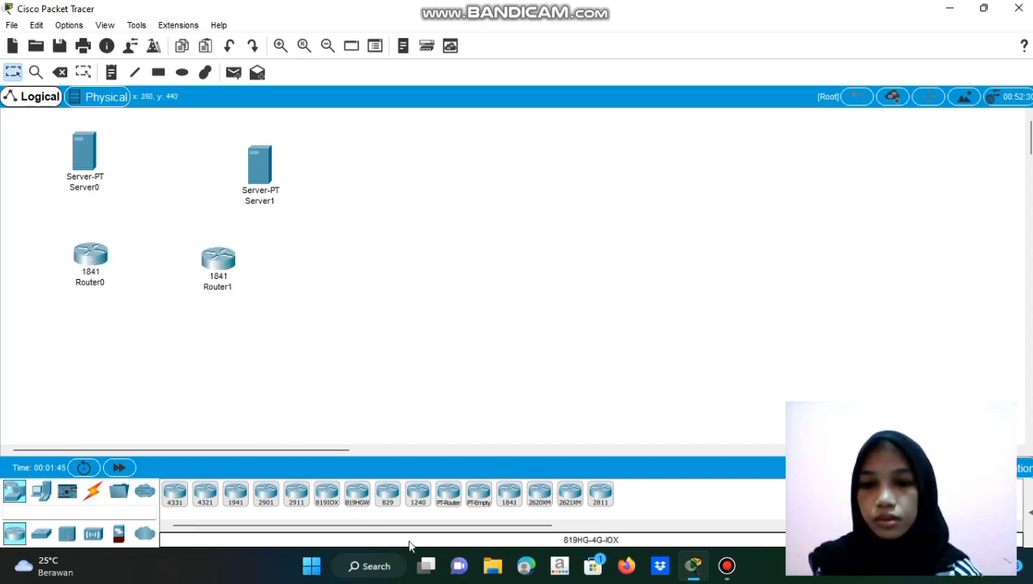
Place two 2950-24 switches, one beneath each 1841 router.
{"action": "left_click", "coordinate": [41, 534]}
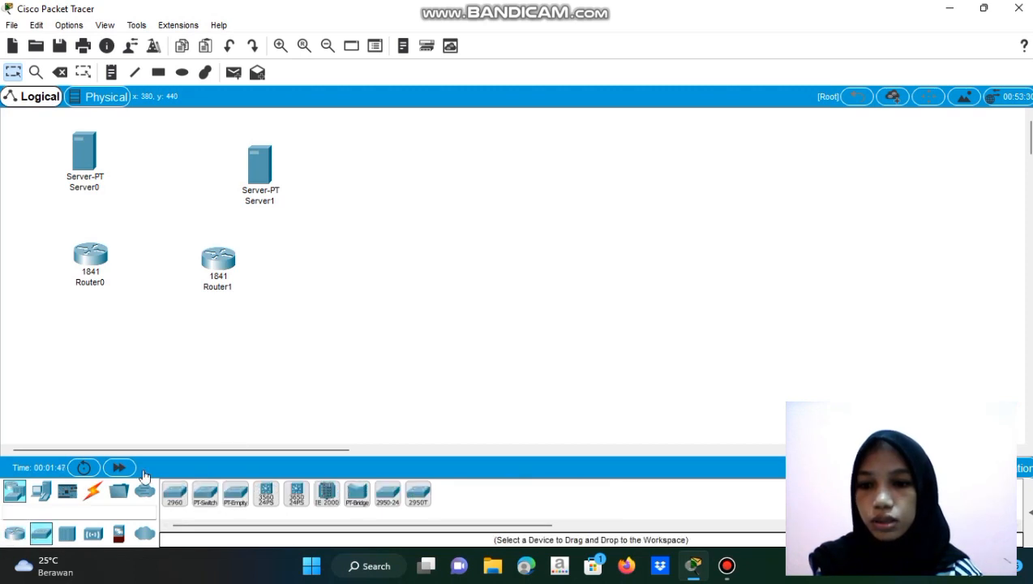
{"action": "left_click", "coordinate": [388, 492]}
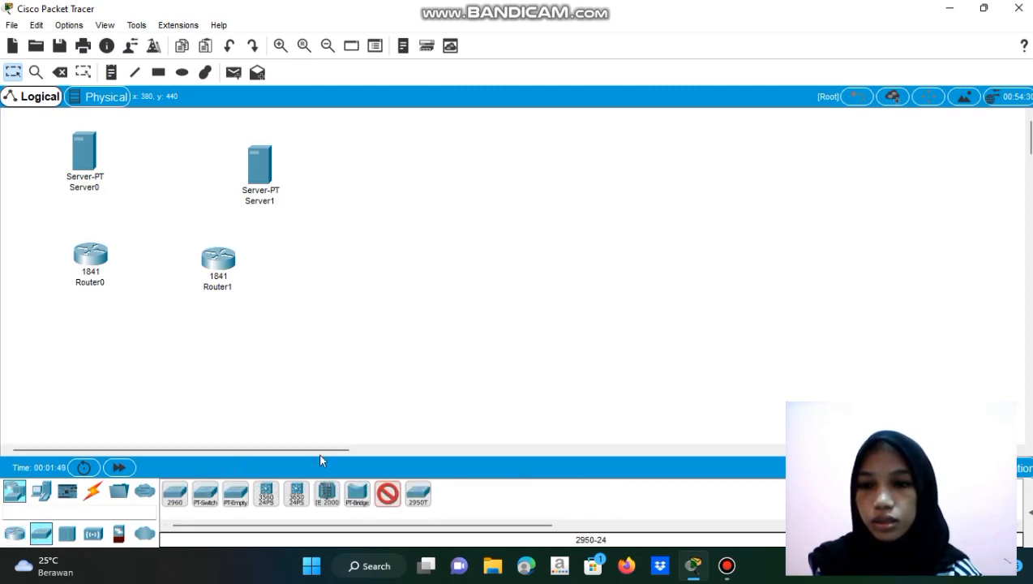
{"action": "left_click", "coordinate": [94, 349]}
{"action": "left_click", "coordinate": [388, 494]}
{"action": "left_click", "coordinate": [222, 350]}
{"action": "left_click", "coordinate": [224, 361]}
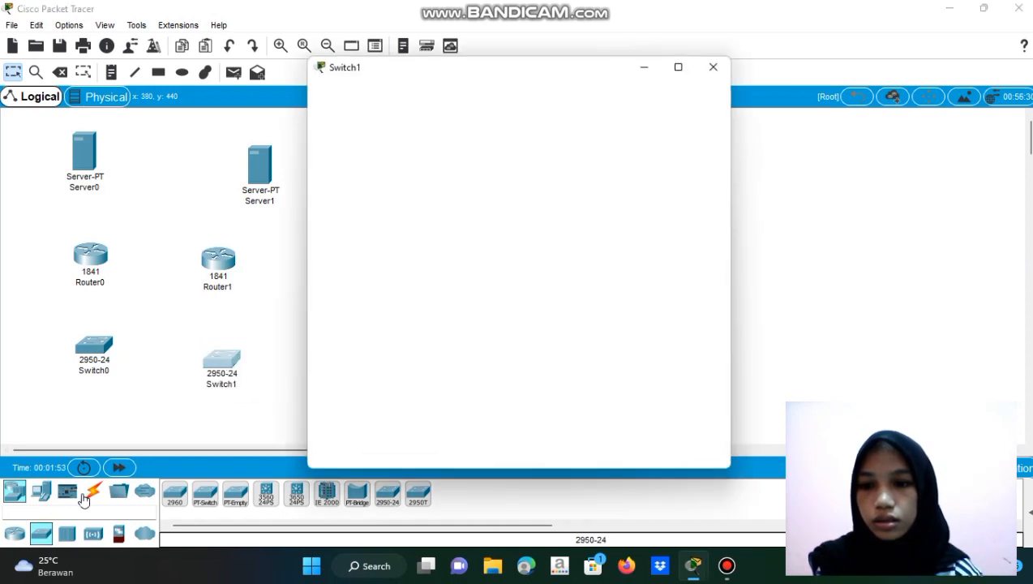
Add two PCs beneath the first switch and one laptop beneath the second switch.
{"action": "left_click", "coordinate": [43, 500]}
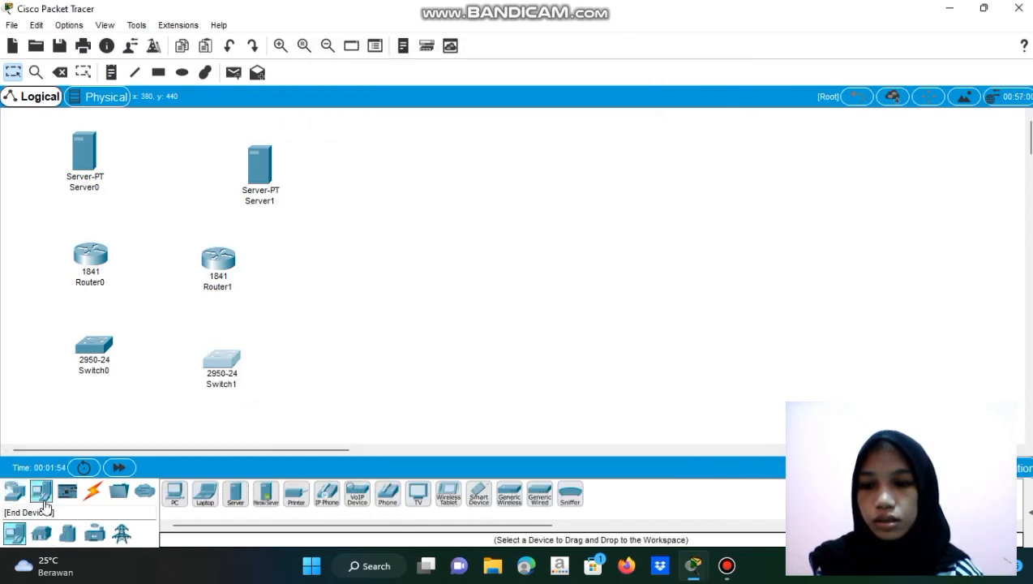
{"action": "left_click", "coordinate": [172, 492]}
{"action": "left_click", "coordinate": [51, 393]}
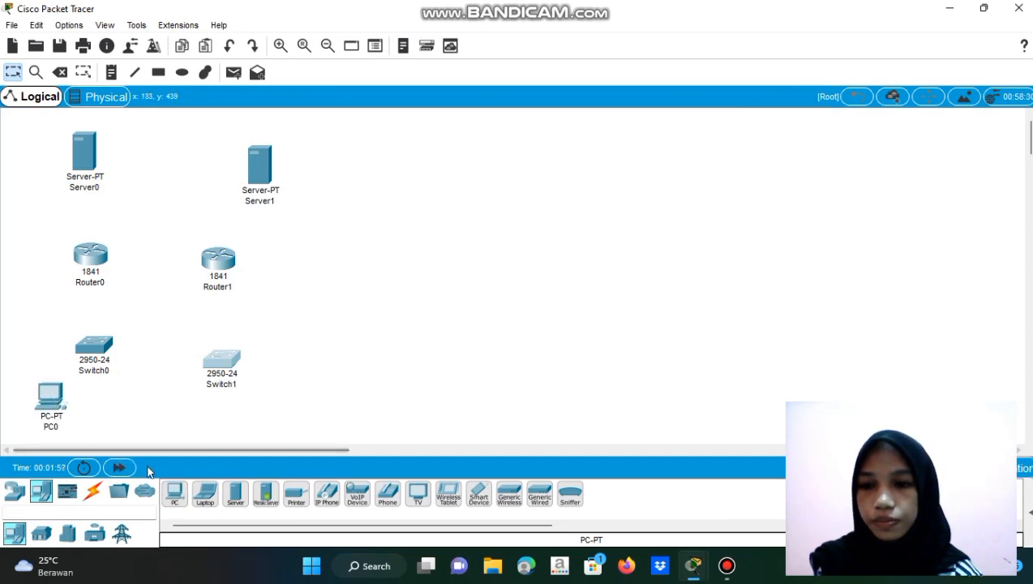
{"action": "left_click", "coordinate": [176, 491]}
{"action": "left_click", "coordinate": [107, 417]}
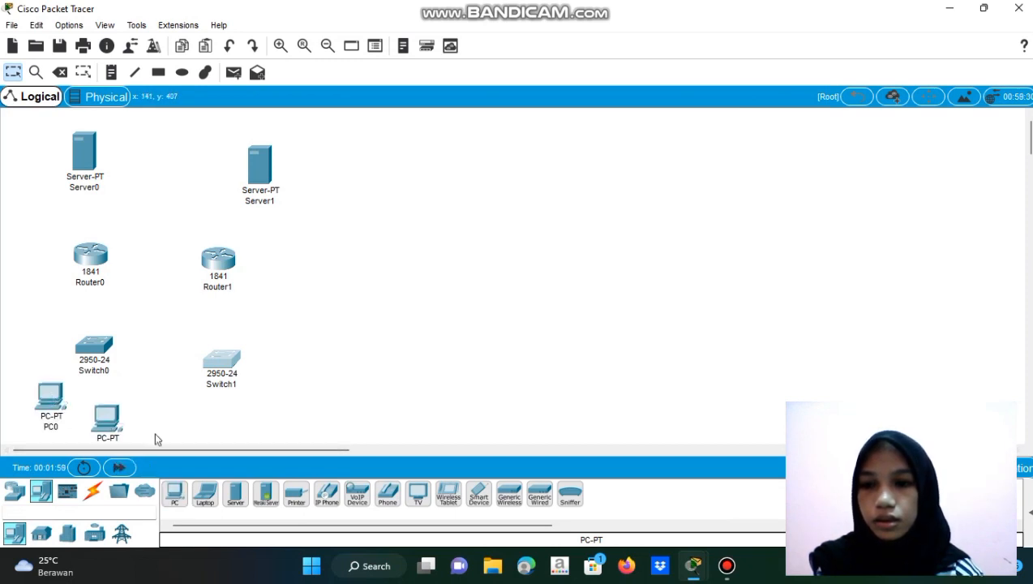
{"action": "left_click", "coordinate": [214, 492]}
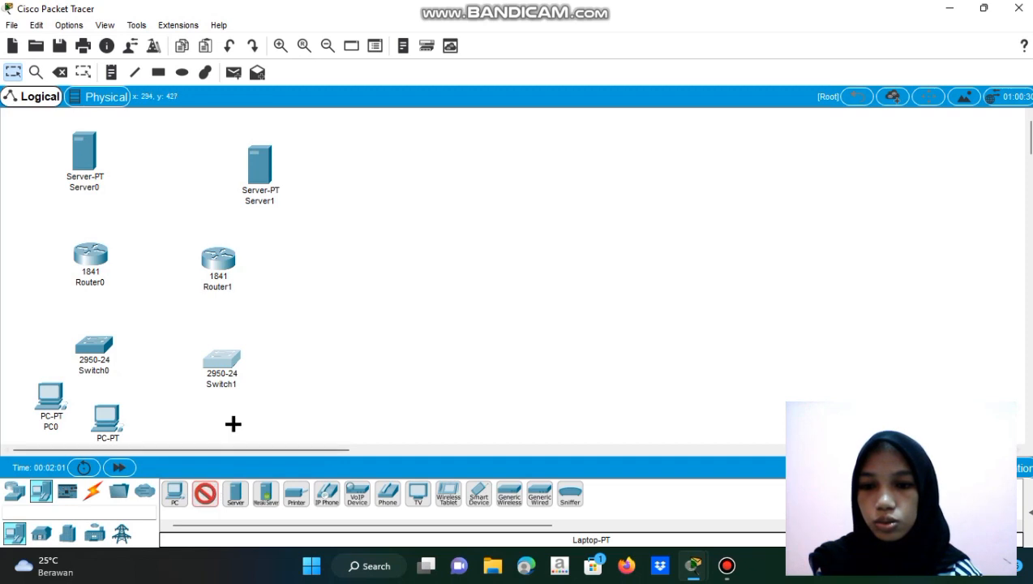
{"action": "left_click", "coordinate": [234, 430]}
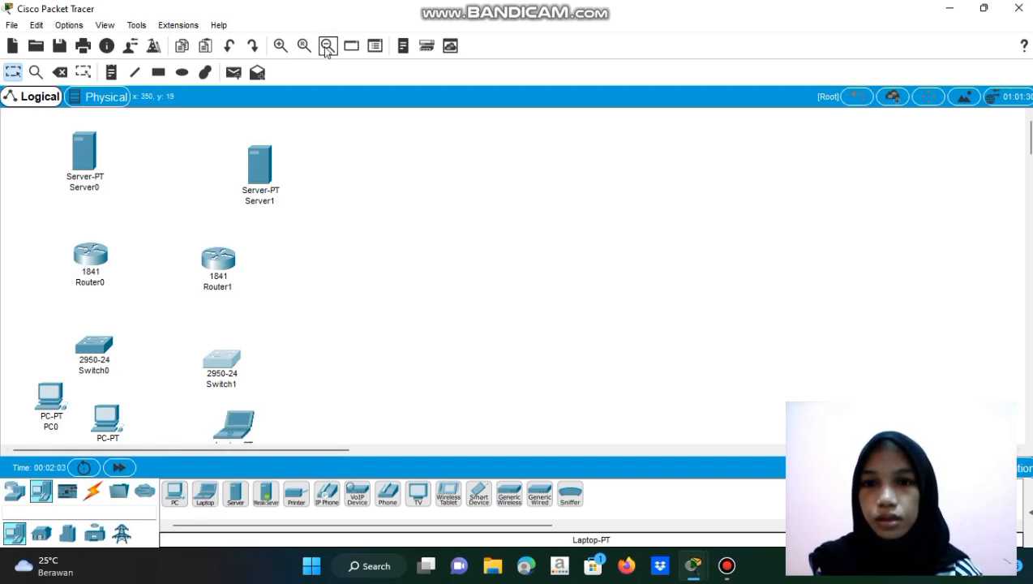
Rearrange the servers and routers, spreading the servers apart at the top and aligning the two routers in a row between and below them.
{"action": "left_click", "coordinate": [326, 47]}
{"action": "left_click_drag", "start_coordinate": [78, 159], "coordinate": [77, 147]}
{"action": "left_click_drag", "start_coordinate": [231, 164], "coordinate": [243, 142]}
{"action": "left_click_drag", "start_coordinate": [84, 254], "coordinate": [119, 225]}
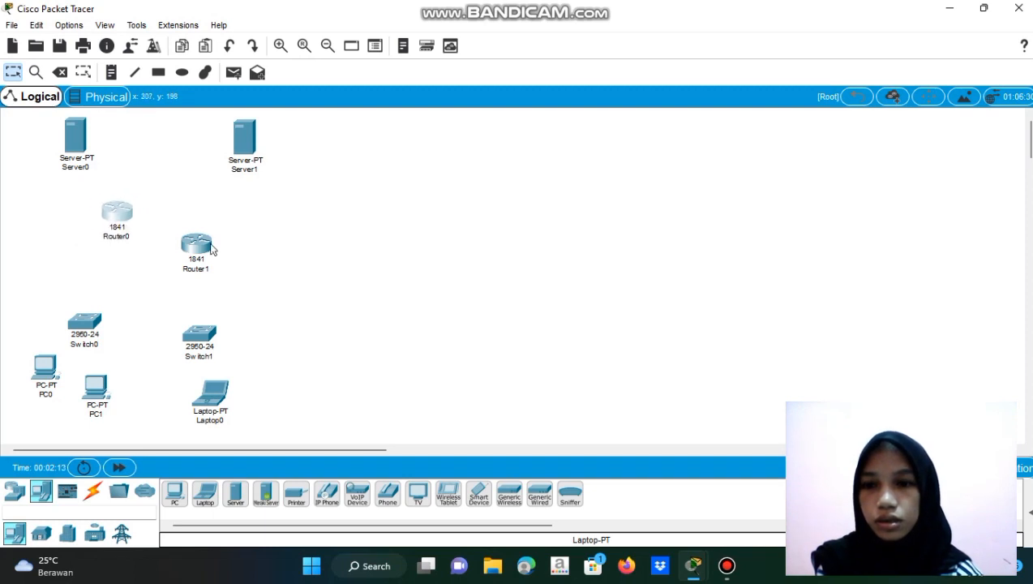
{"action": "left_click_drag", "start_coordinate": [204, 246], "coordinate": [196, 227]}
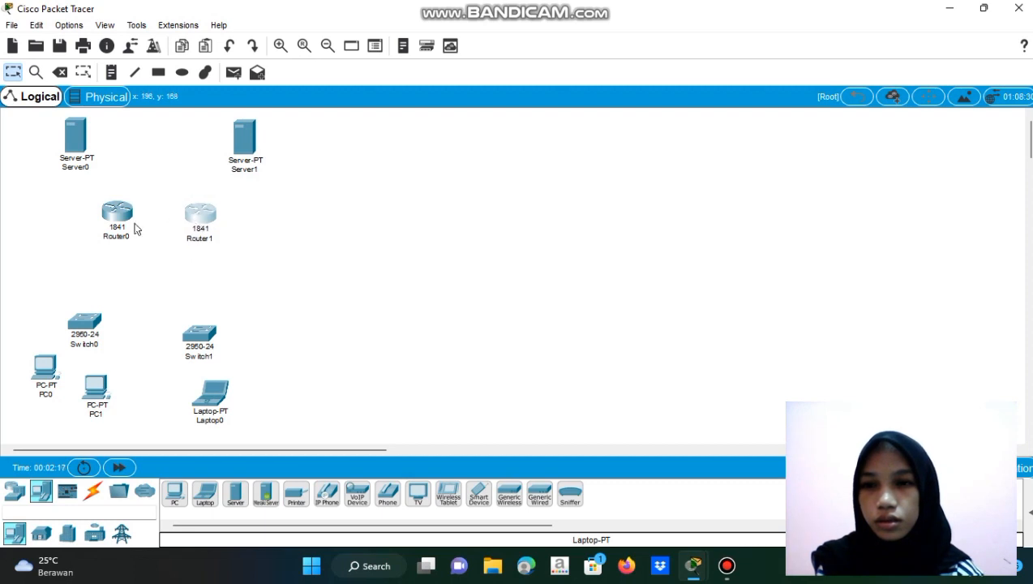
{"action": "left_click_drag", "start_coordinate": [71, 159], "coordinate": [44, 160]}
{"action": "left_click_drag", "start_coordinate": [118, 212], "coordinate": [101, 220]}
{"action": "left_click_drag", "start_coordinate": [199, 226], "coordinate": [191, 227]}
Move the two switches up close beneath their routers, and shift the PCs and laptop up beneath the switches.
{"action": "left_click_drag", "start_coordinate": [84, 331], "coordinate": [95, 292]}
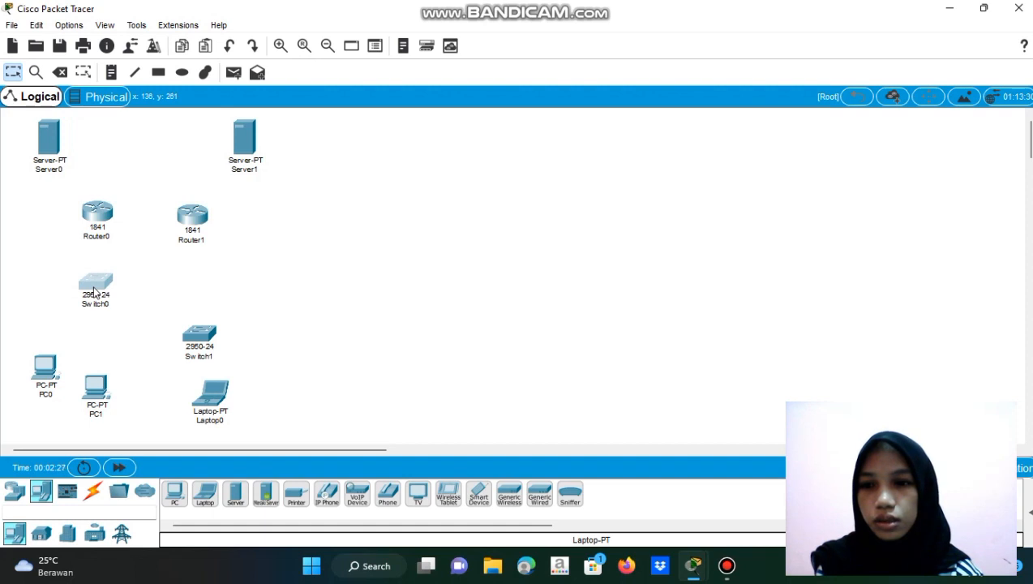
{"action": "left_click_drag", "start_coordinate": [208, 342], "coordinate": [199, 294]}
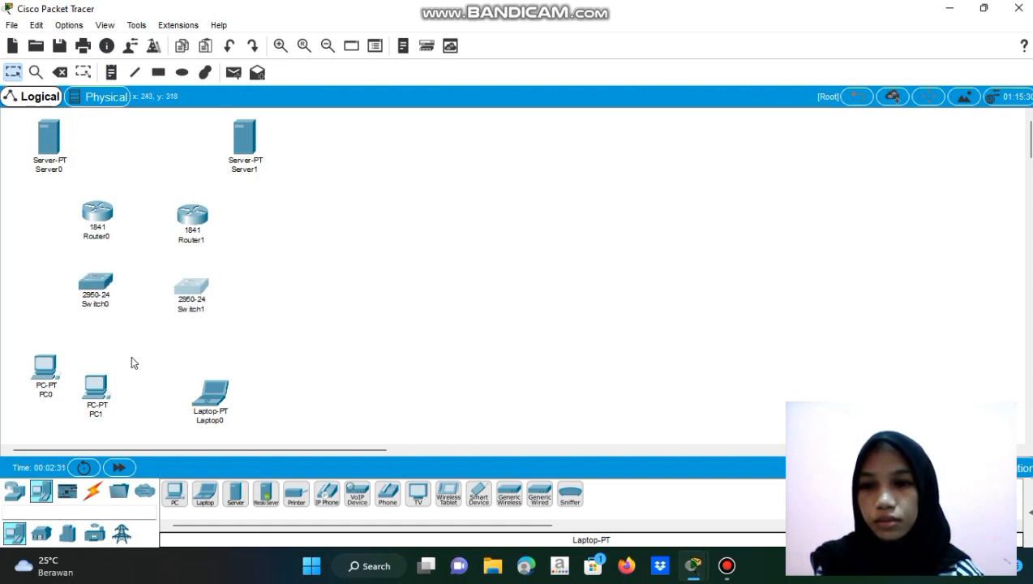
{"action": "left_click_drag", "start_coordinate": [47, 371], "coordinate": [54, 350]}
{"action": "mouse_move", "coordinate": [97, 387]}
{"action": "left_mouse_down"}
{"action": "mouse_move", "coordinate": [102, 371]}
{"action": "mouse_move", "coordinate": [107, 381]}
{"action": "left_mouse_up"}
{"action": "left_click_drag", "start_coordinate": [208, 409], "coordinate": [193, 394]}
{"action": "left_click", "coordinate": [270, 390]}
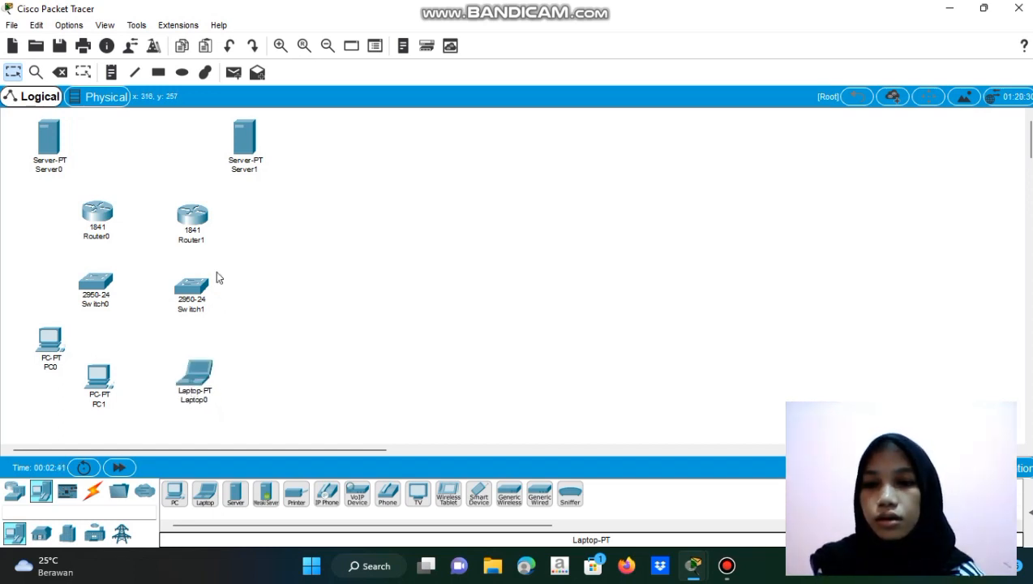
Switch off Router0's power and install a WIC-1ENET module in its right-hand empty slot.
{"action": "left_click", "coordinate": [104, 233]}
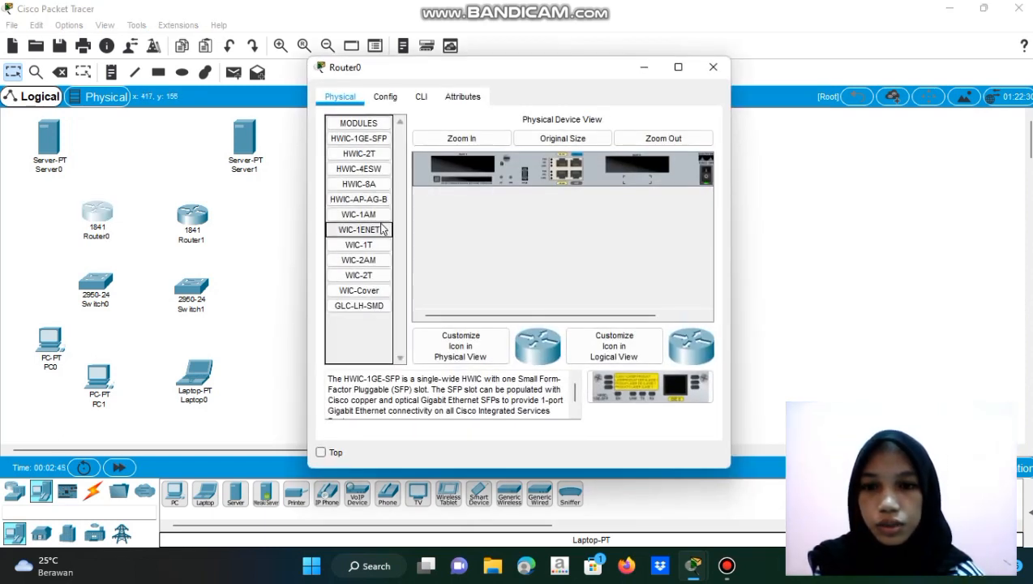
{"action": "left_click", "coordinate": [381, 229]}
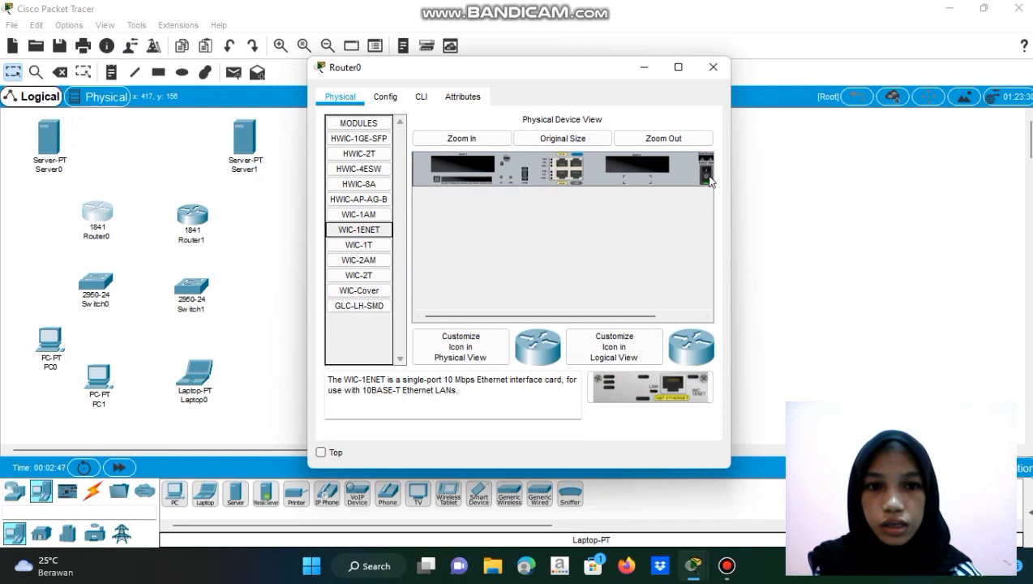
{"action": "left_click_drag", "start_coordinate": [709, 182], "coordinate": [709, 182]}
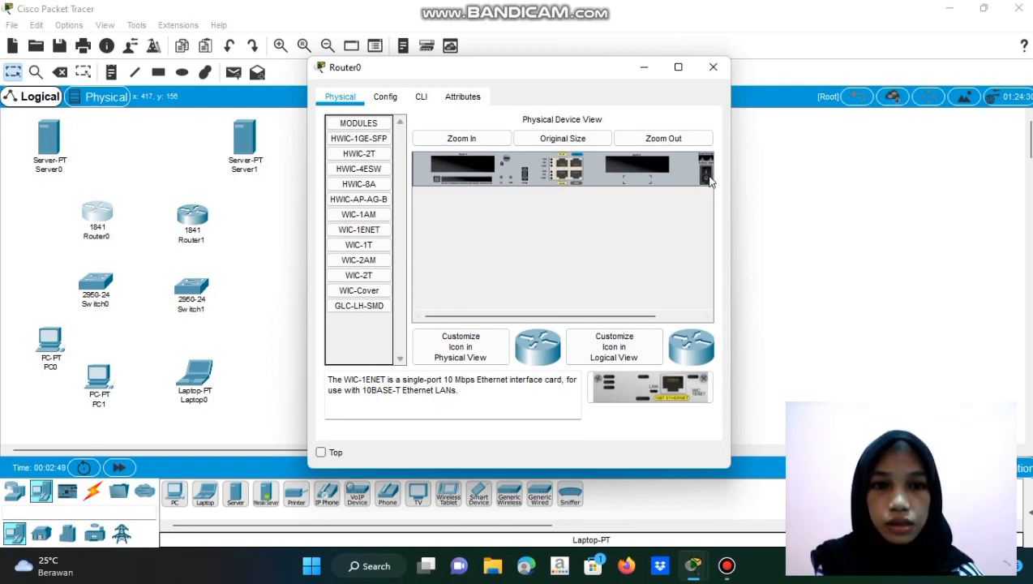
{"action": "left_click_drag", "start_coordinate": [629, 396], "coordinate": [636, 168]}
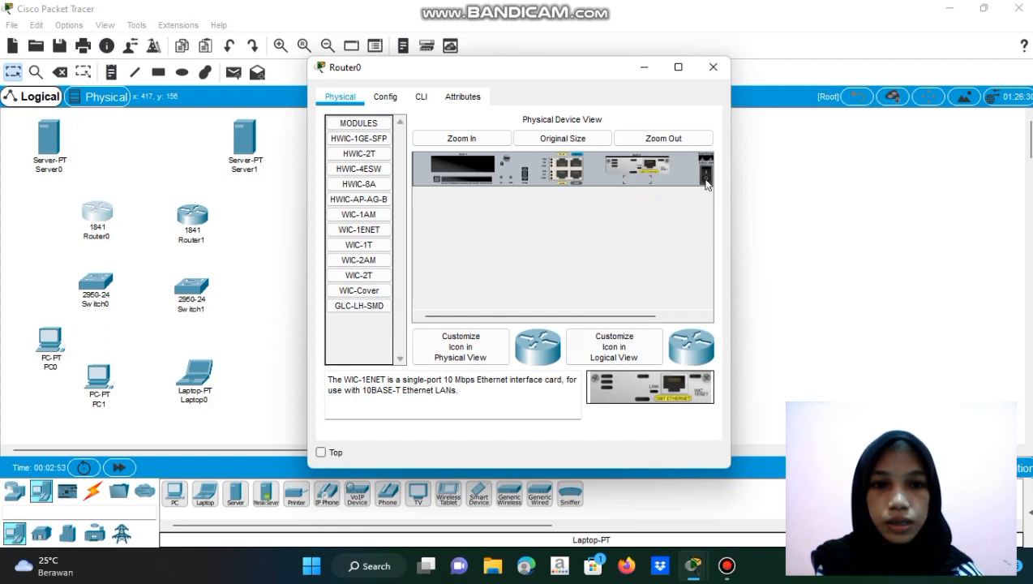
Power off Router1, install a WIC-1ENET module in its right-hand empty slot, and power it back on.
{"action": "left_click", "coordinate": [201, 228]}
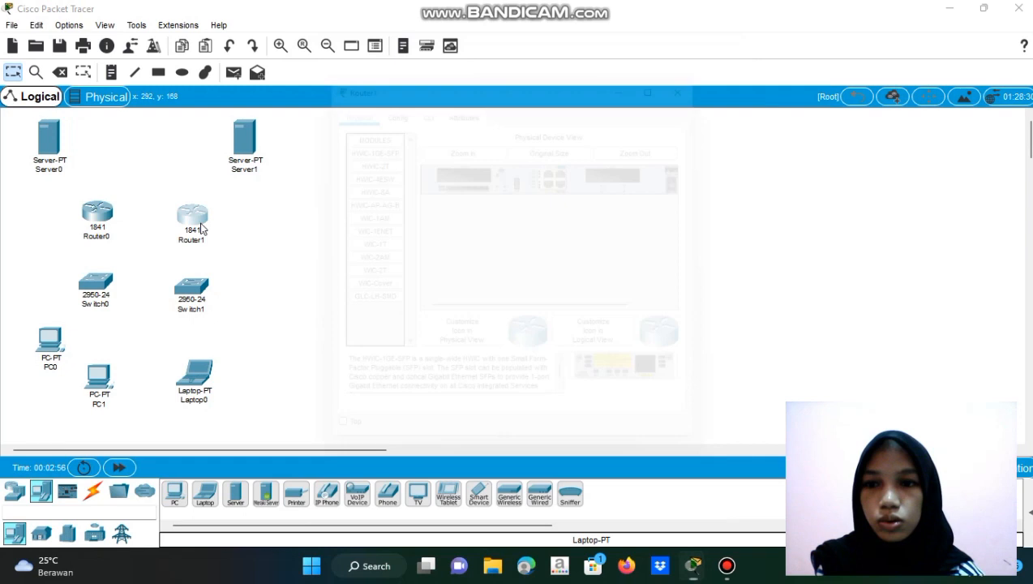
{"action": "left_click", "coordinate": [383, 232]}
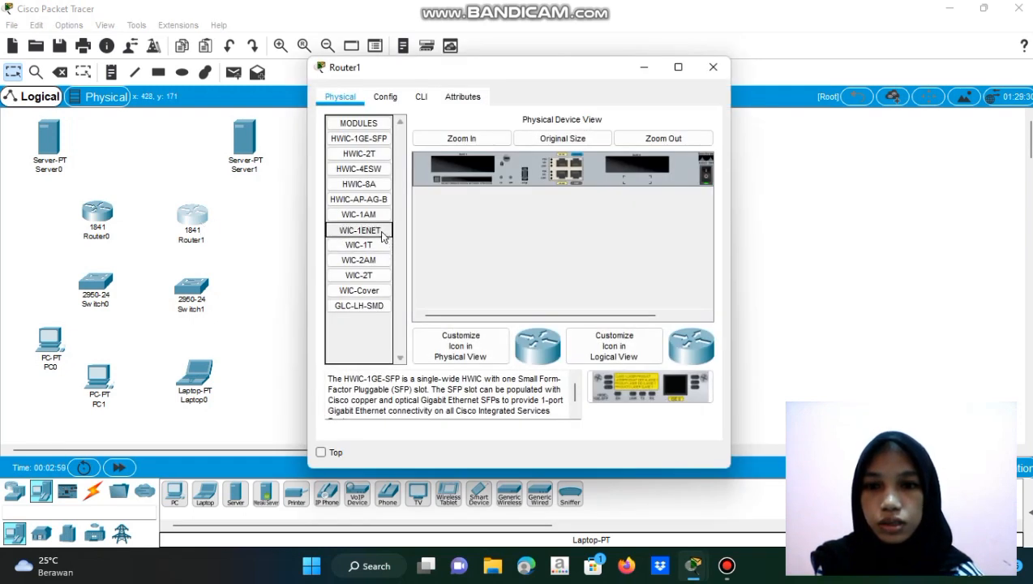
{"action": "left_click_drag", "start_coordinate": [630, 380], "coordinate": [701, 196]}
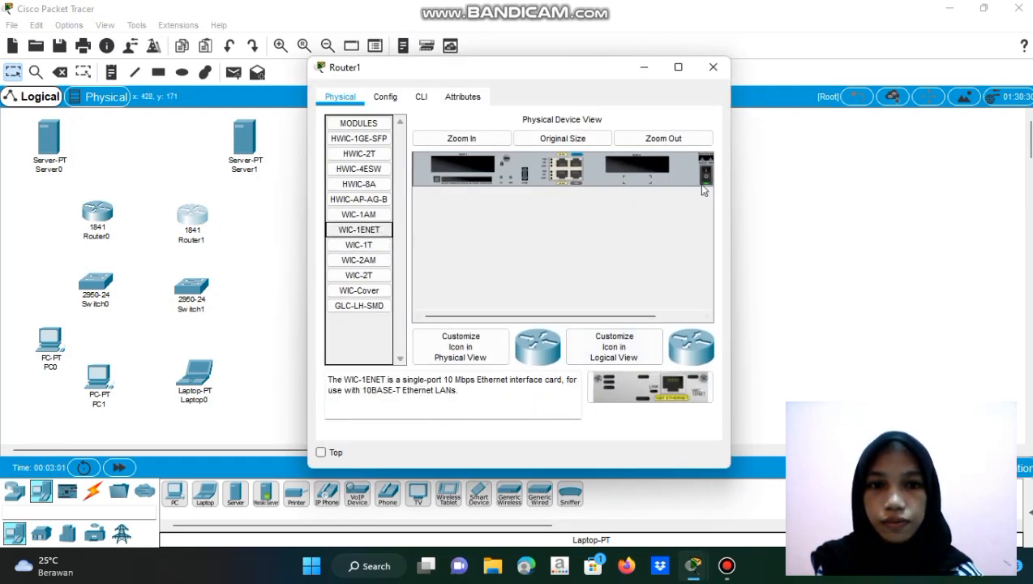
{"action": "left_click", "coordinate": [704, 178]}
{"action": "left_click_drag", "start_coordinate": [628, 397], "coordinate": [640, 171]}
{"action": "left_click", "coordinate": [705, 175]}
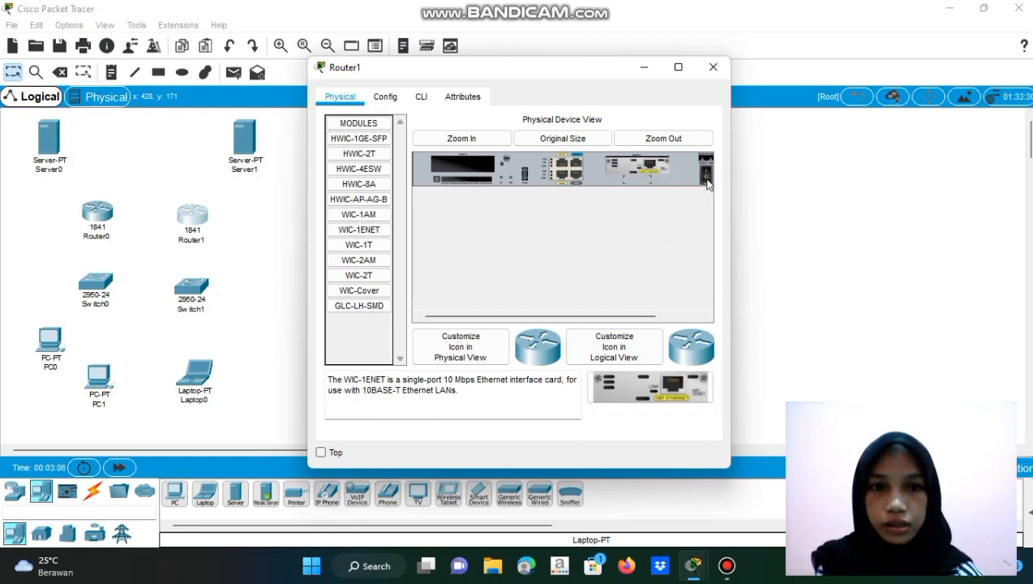
{"action": "left_click", "coordinate": [275, 259]}
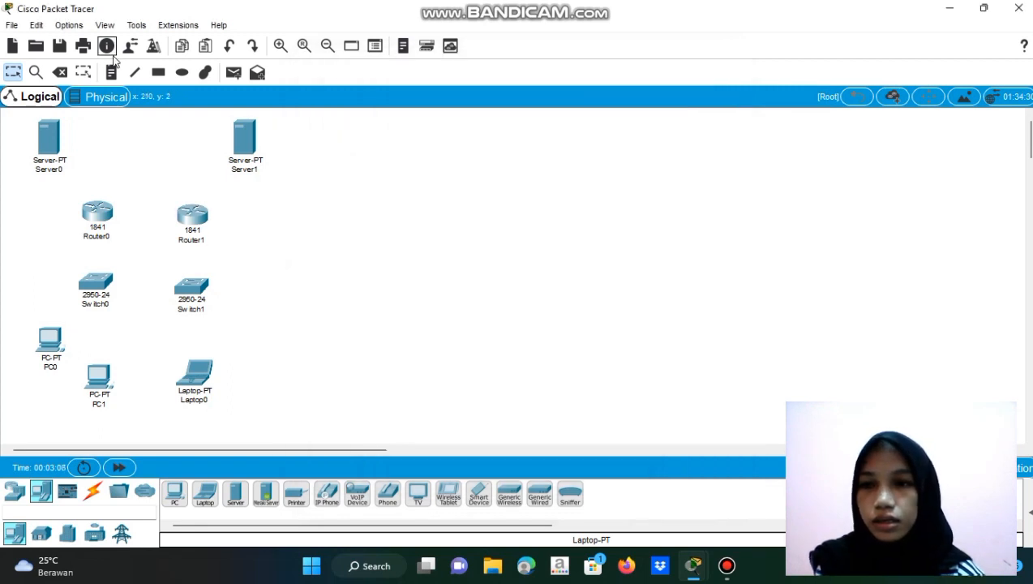
Check the interface preferences for the Always Show Port Labels in Logical Workspace option.
{"action": "left_click", "coordinate": [73, 26]}
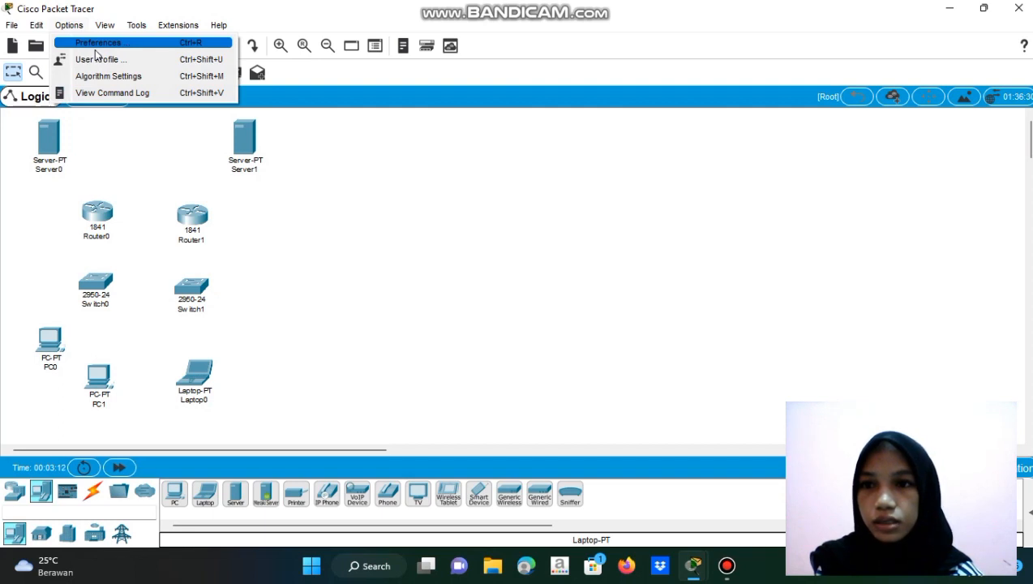
{"action": "left_click", "coordinate": [95, 45]}
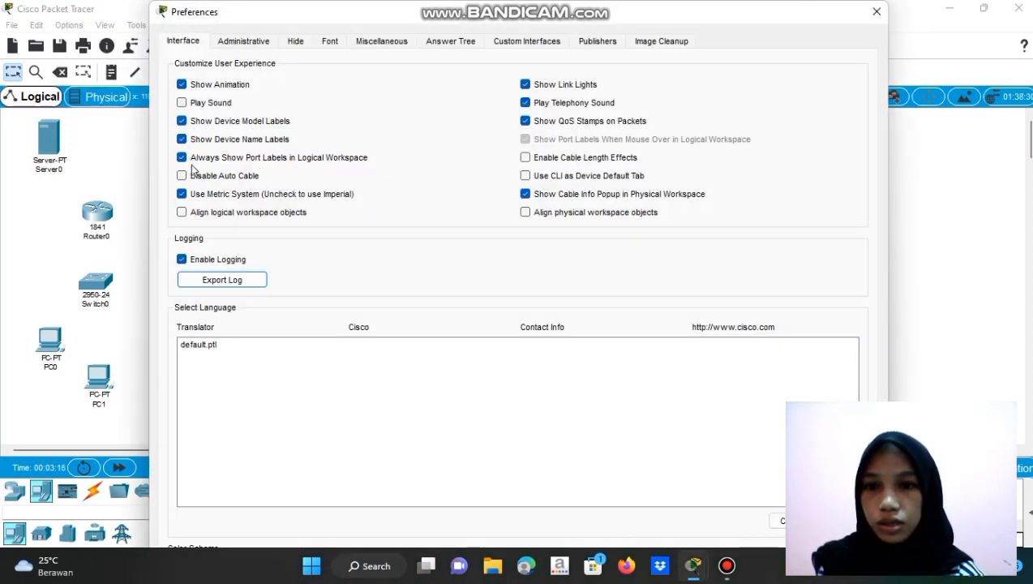
{"action": "left_click", "coordinate": [876, 12]}
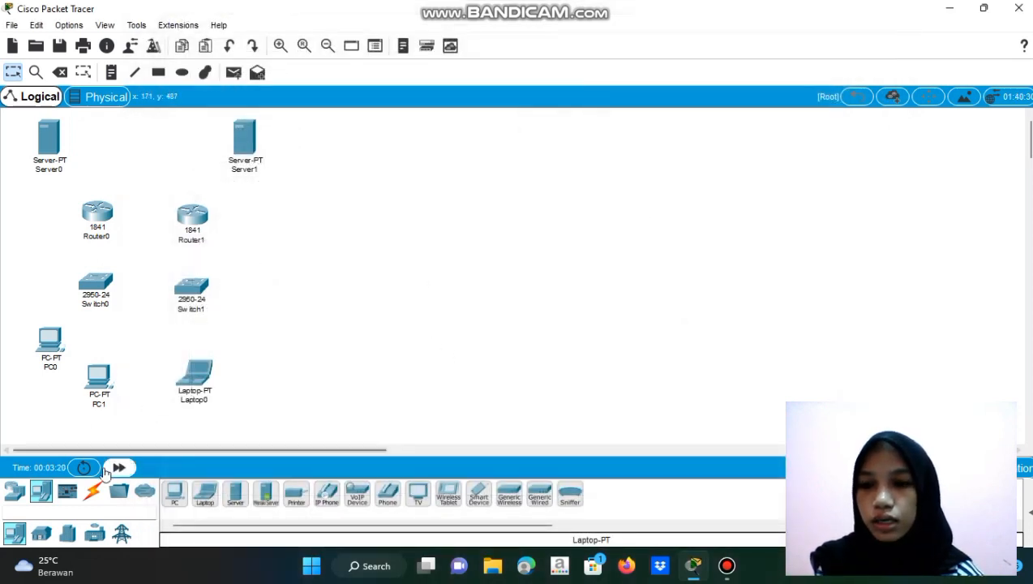
Connect Server0's FastEthernet0 port to Router0's FastEthernet0/0 port with a copper cross-over cable.
{"action": "left_click", "coordinate": [94, 496]}
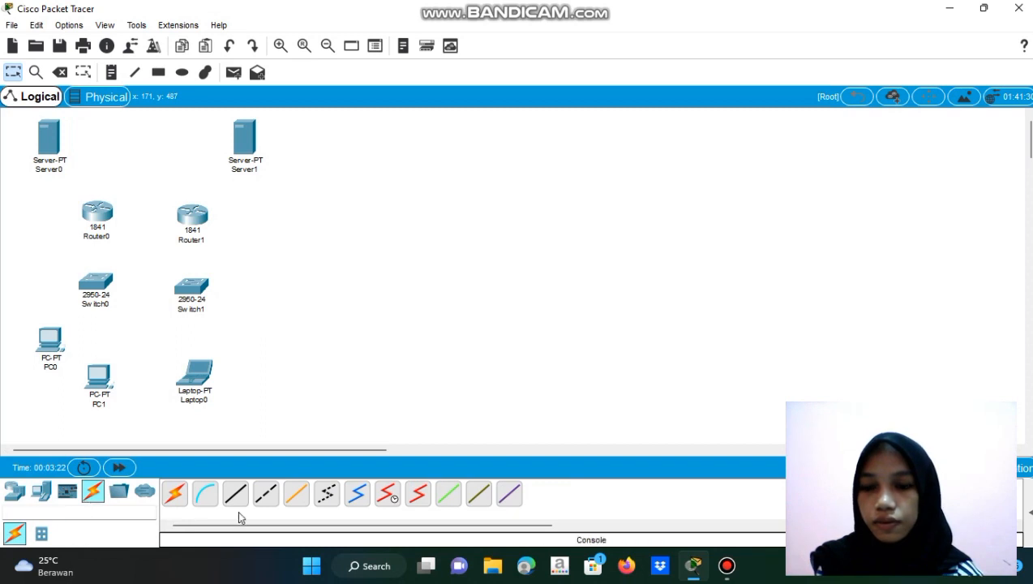
{"action": "left_click", "coordinate": [268, 495]}
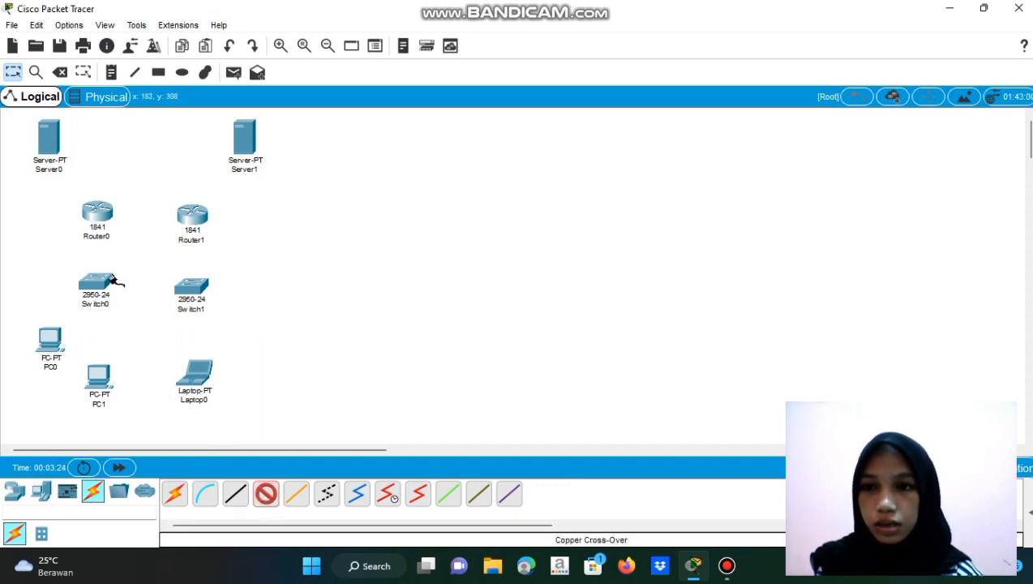
{"action": "left_click", "coordinate": [55, 146]}
{"action": "left_click", "coordinate": [90, 148]}
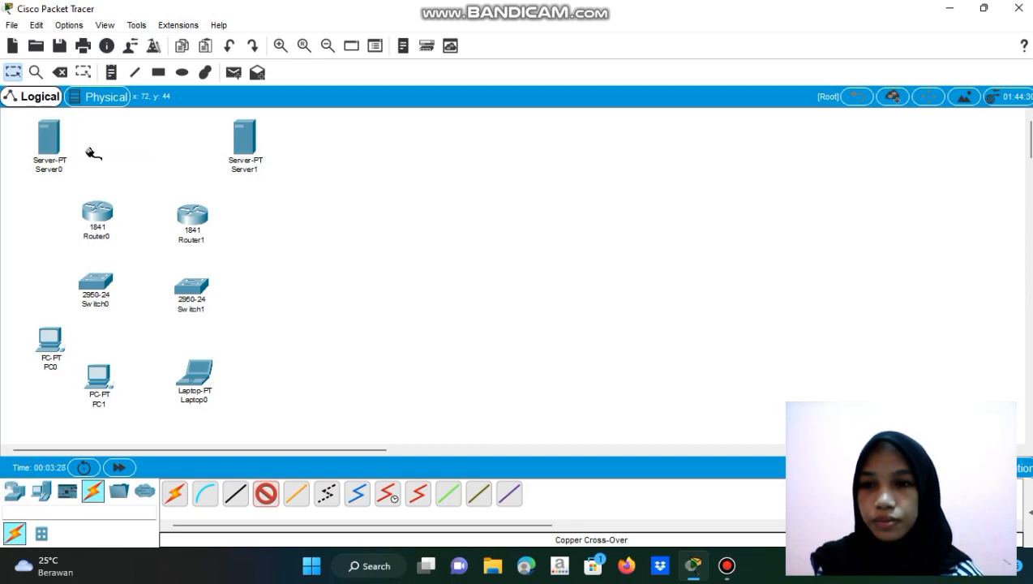
{"action": "left_click", "coordinate": [97, 213]}
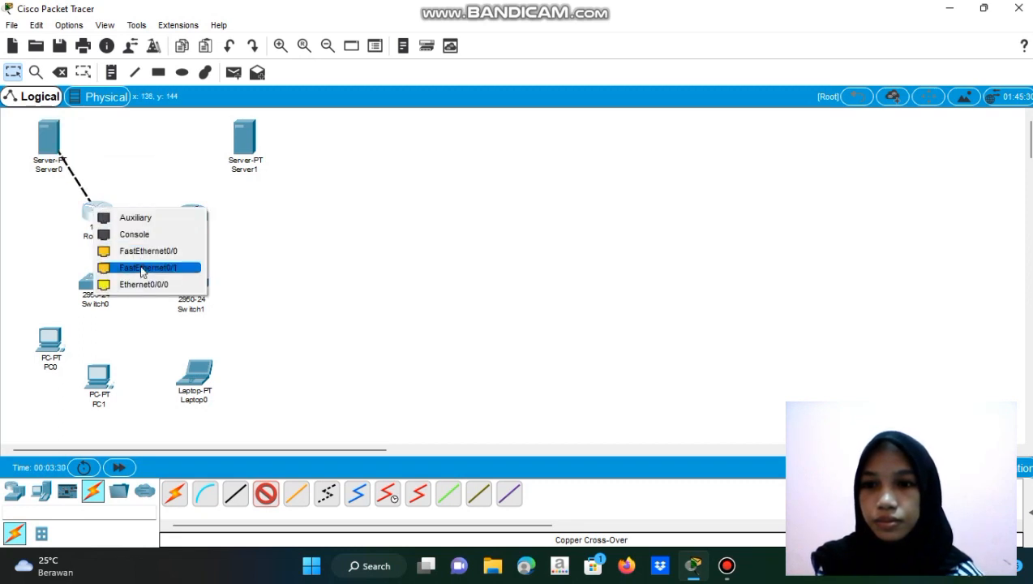
{"action": "left_click", "coordinate": [142, 251]}
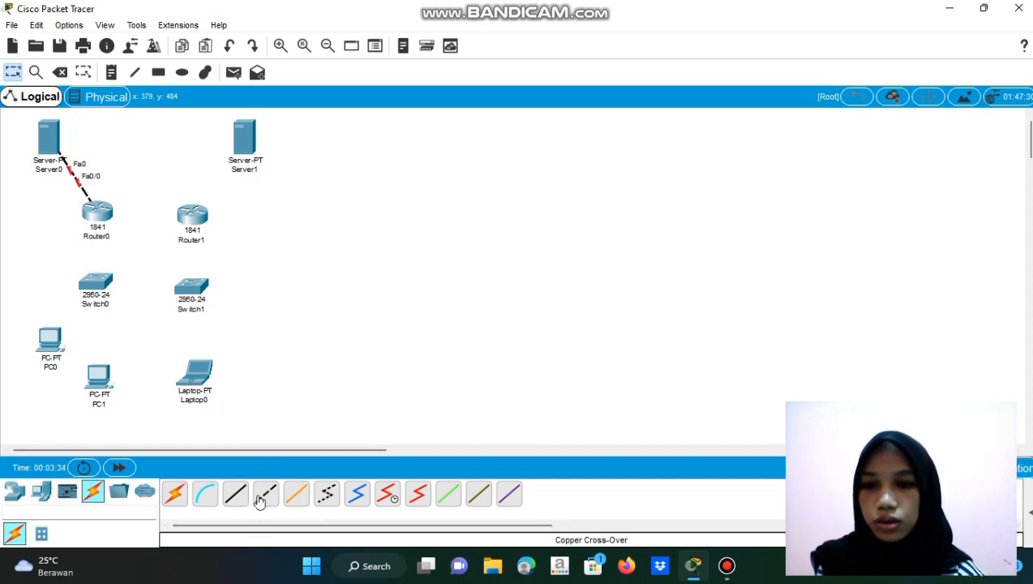
Connect Server1's FastEthernet0 port to Router1's FastEthernet0/0 port with a copper cross-over cable.
{"action": "left_click", "coordinate": [261, 496]}
{"action": "left_click", "coordinate": [249, 146]}
{"action": "left_click", "coordinate": [272, 153]}
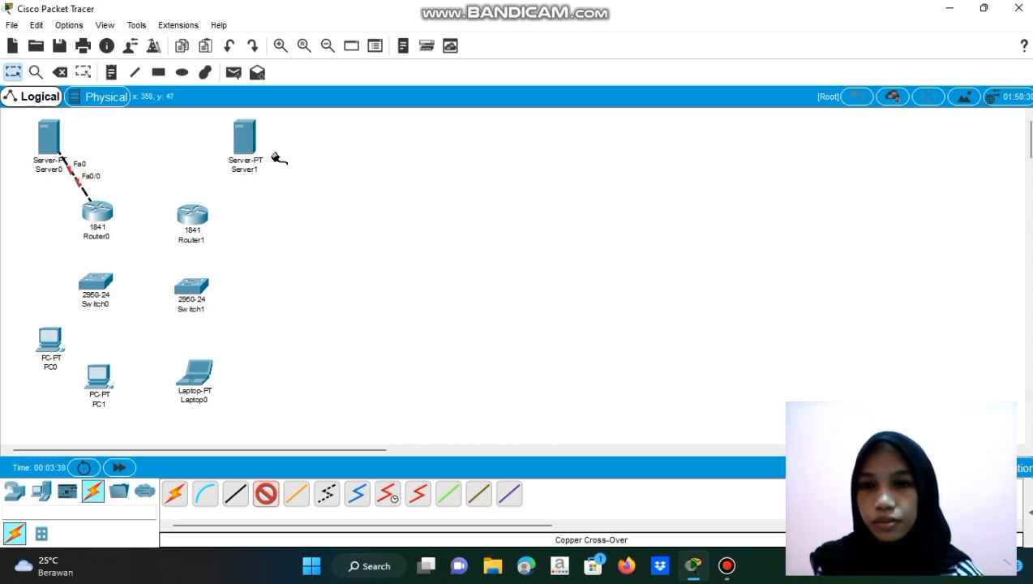
{"action": "left_click", "coordinate": [201, 215]}
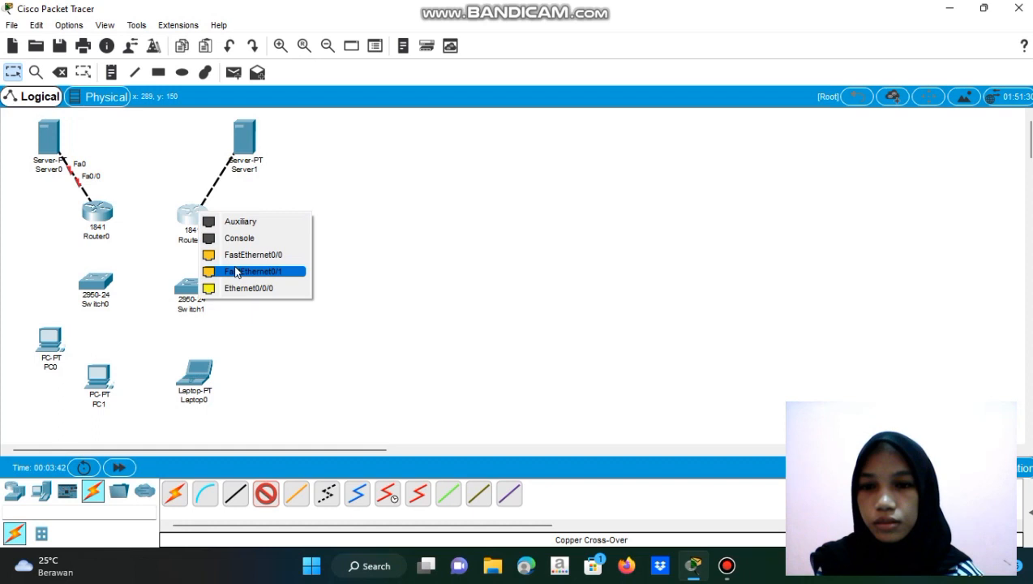
{"action": "left_click", "coordinate": [234, 261]}
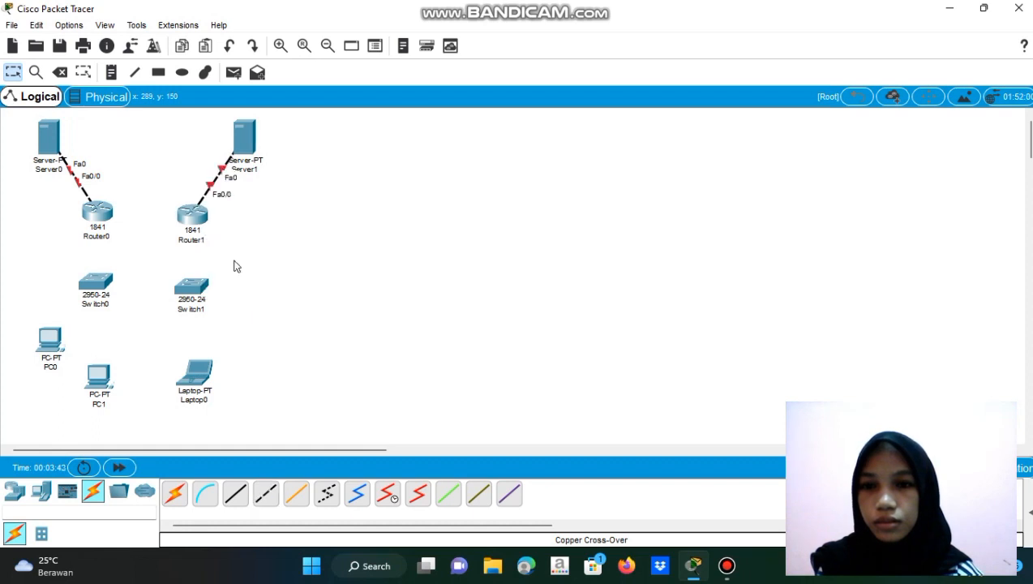
Link the FastEthernet0/1 ports of Router0 and Router1 with a copper cross-over cable, and nudge Router1 level with Router0.
{"action": "left_click", "coordinate": [266, 493]}
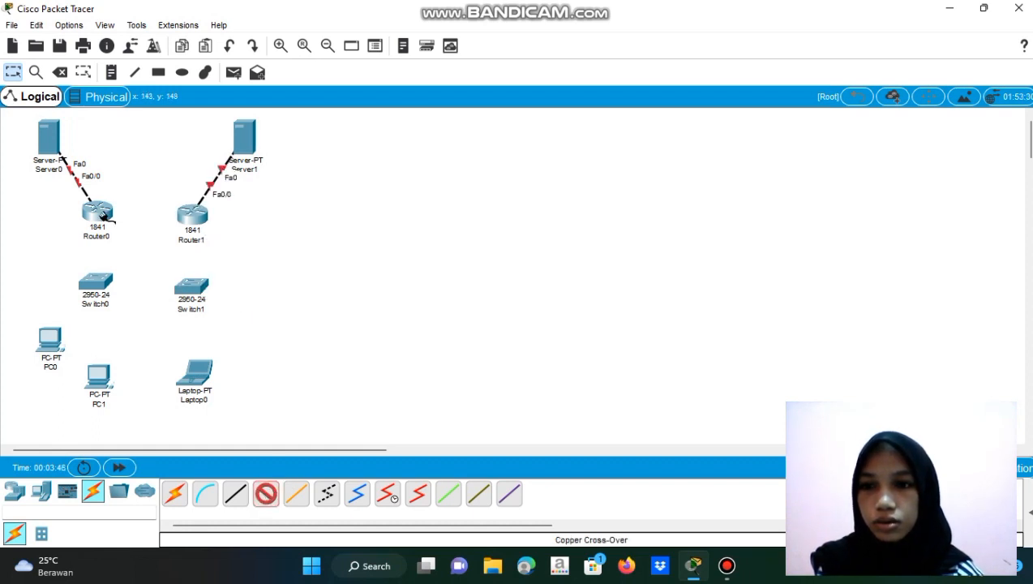
{"action": "left_click", "coordinate": [100, 211]}
{"action": "left_click", "coordinate": [136, 254]}
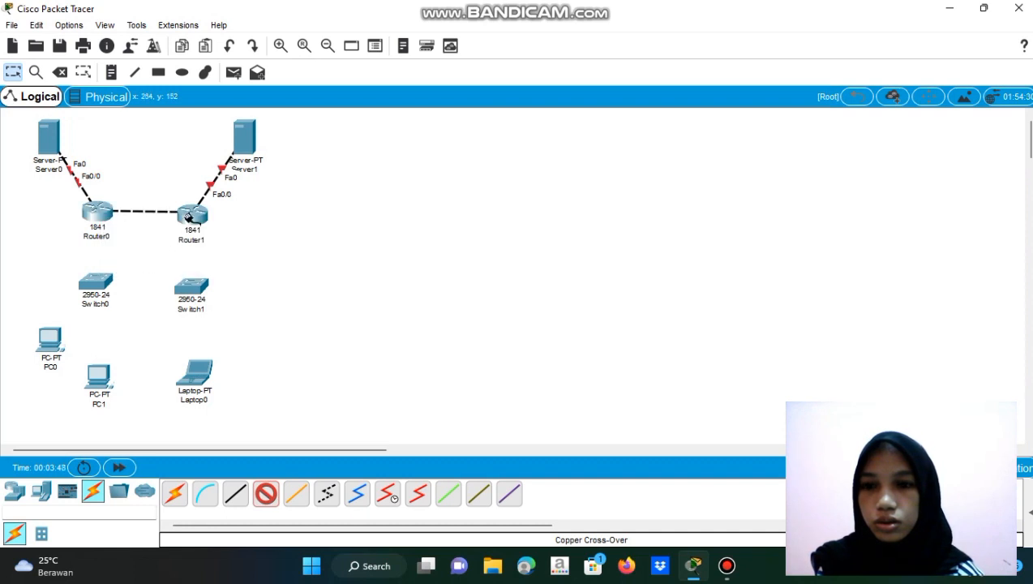
{"action": "left_click", "coordinate": [193, 218]}
{"action": "left_click", "coordinate": [193, 217]}
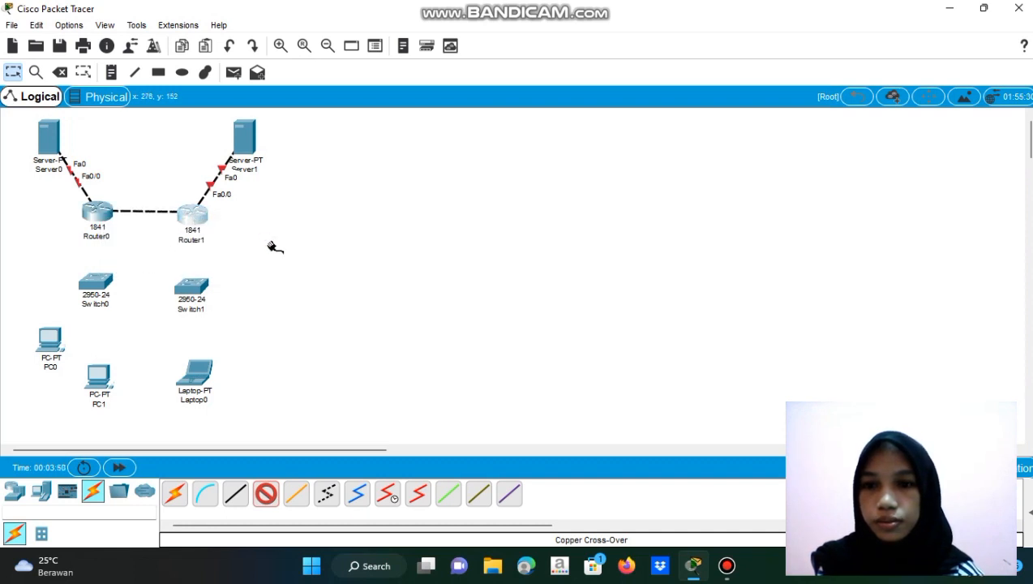
{"action": "left_click", "coordinate": [196, 217]}
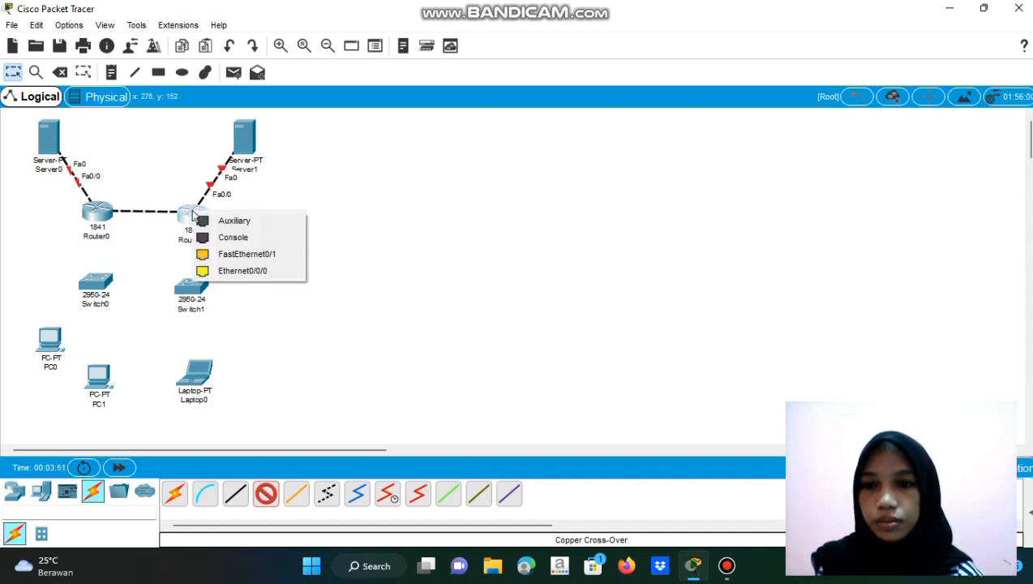
{"action": "left_click", "coordinate": [244, 255]}
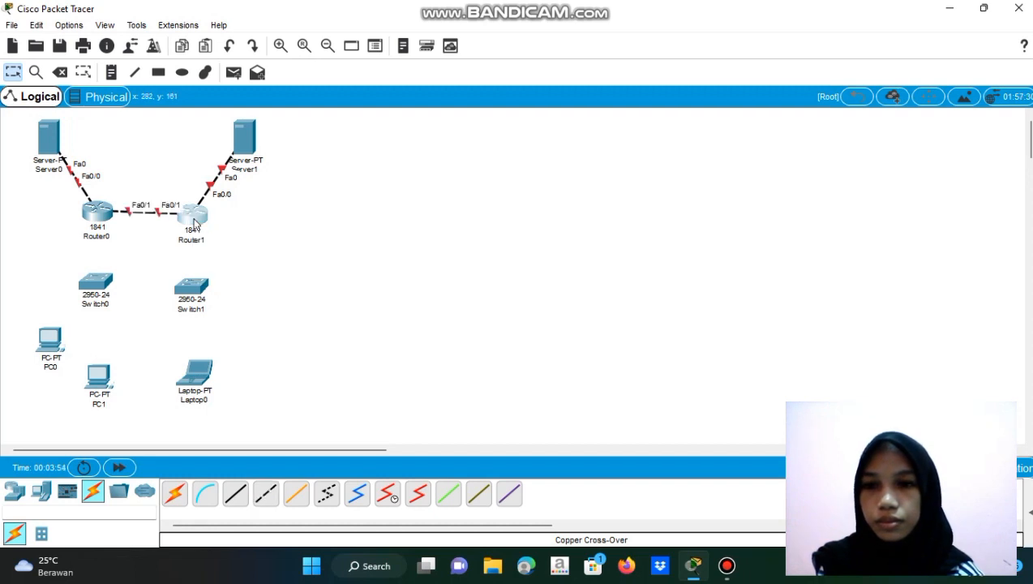
{"action": "left_click_drag", "start_coordinate": [194, 216], "coordinate": [195, 219]}
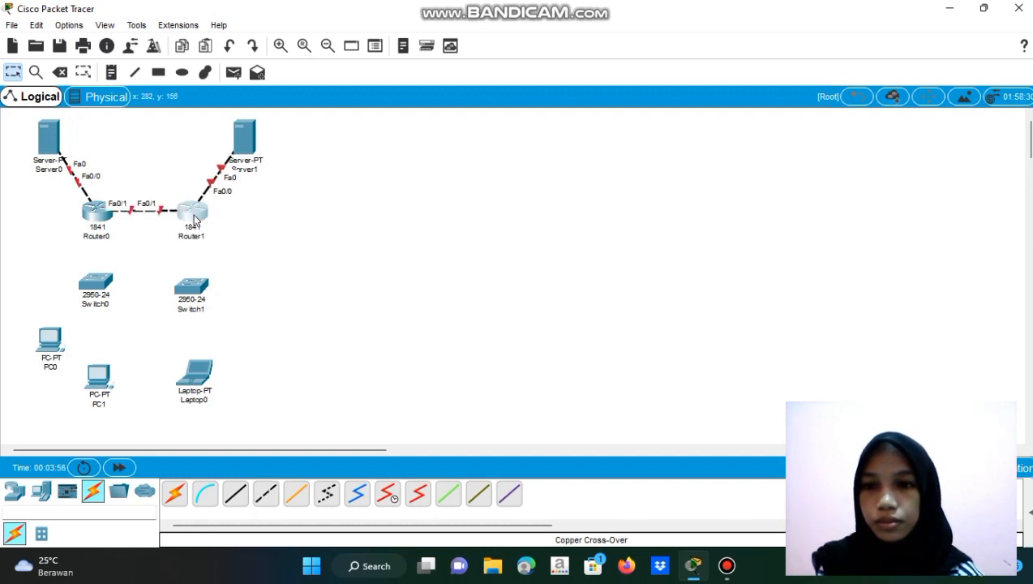
Connect Switch0's FastEthernet0/1 port to Router0's Ethernet0/0/0 port with a copper straight-through cable.
{"action": "left_click", "coordinate": [235, 503]}
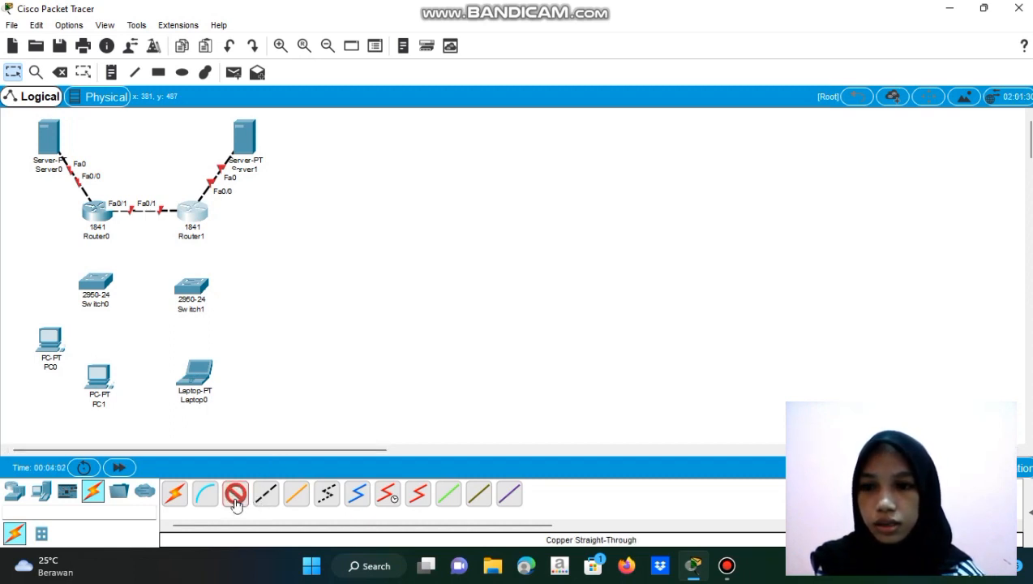
{"action": "left_click", "coordinate": [94, 282]}
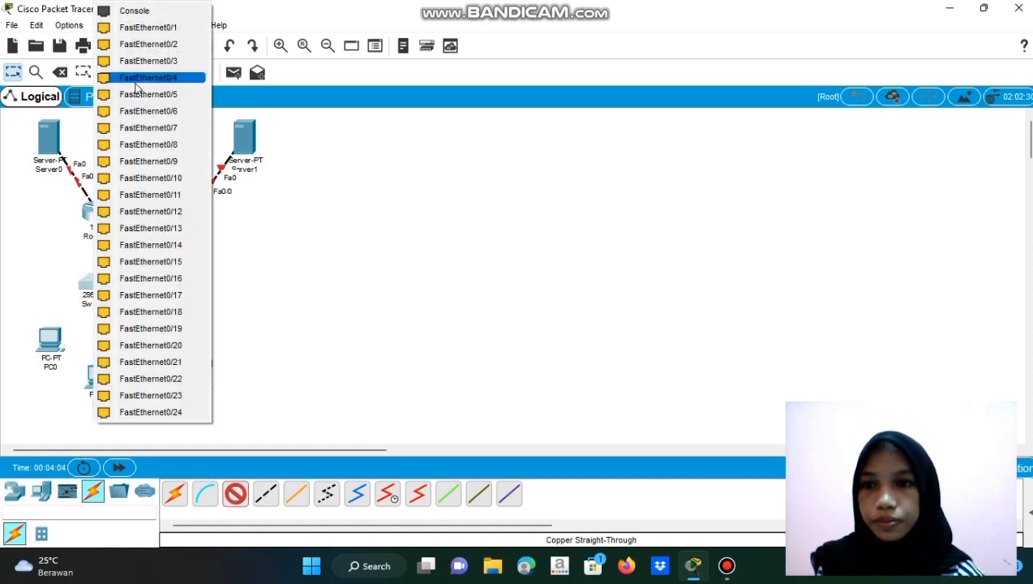
{"action": "left_click", "coordinate": [138, 27]}
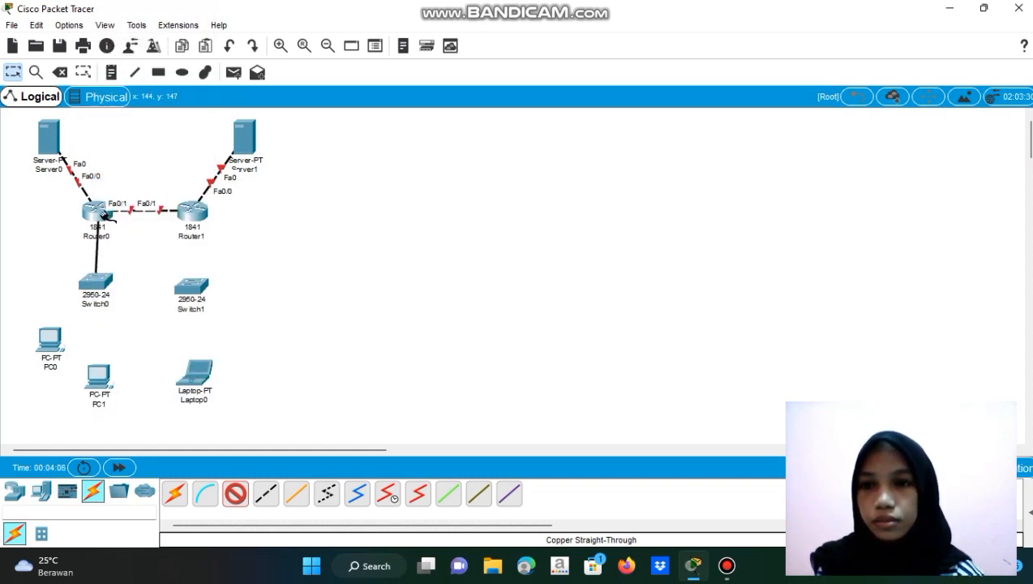
{"action": "left_click", "coordinate": [106, 214]}
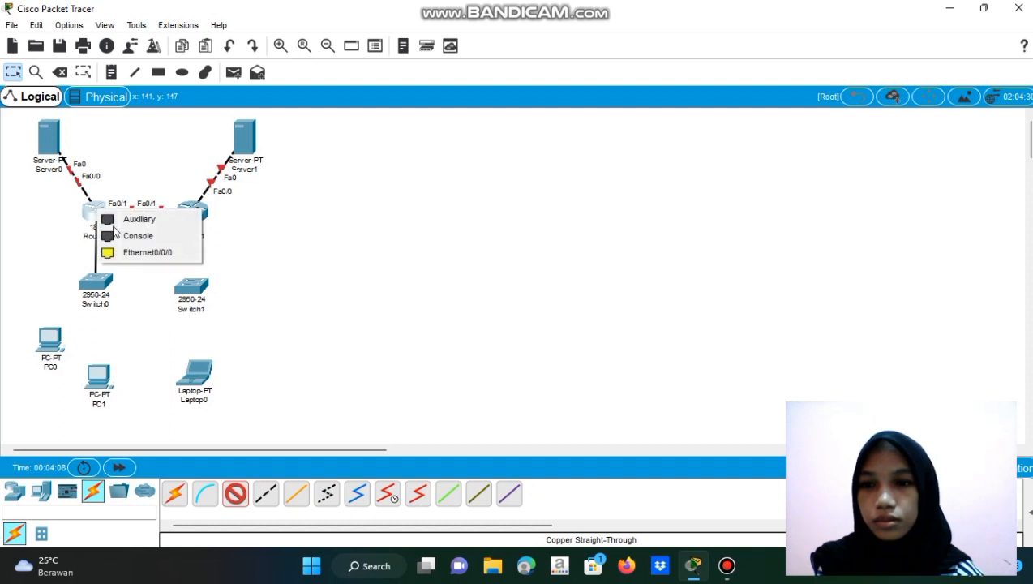
{"action": "left_click", "coordinate": [128, 253]}
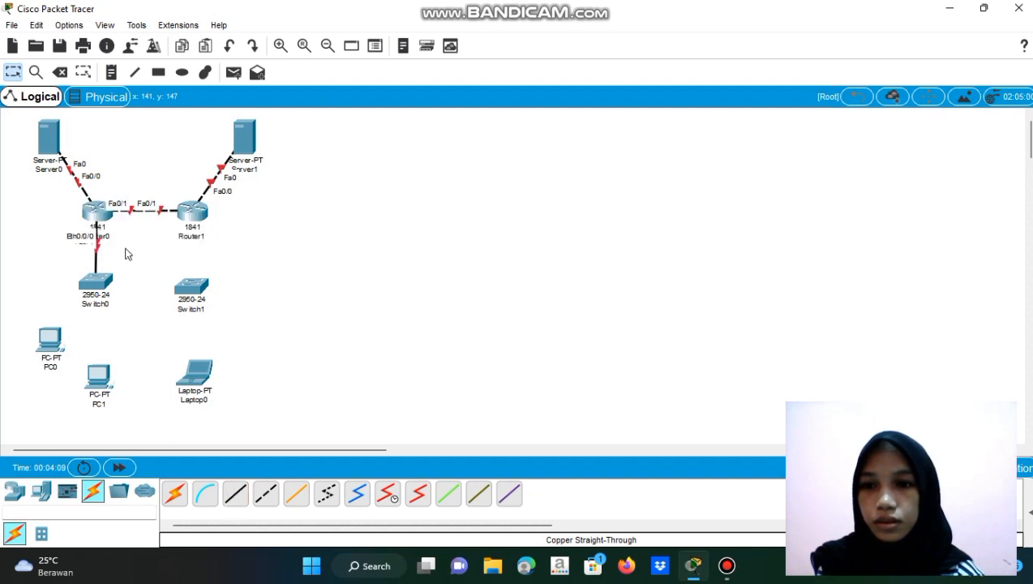
Connect Switch1's FastEthernet0/1 port to Router1's Ethernet0/0/0 port with a copper straight-through cable.
{"action": "left_click", "coordinate": [237, 495]}
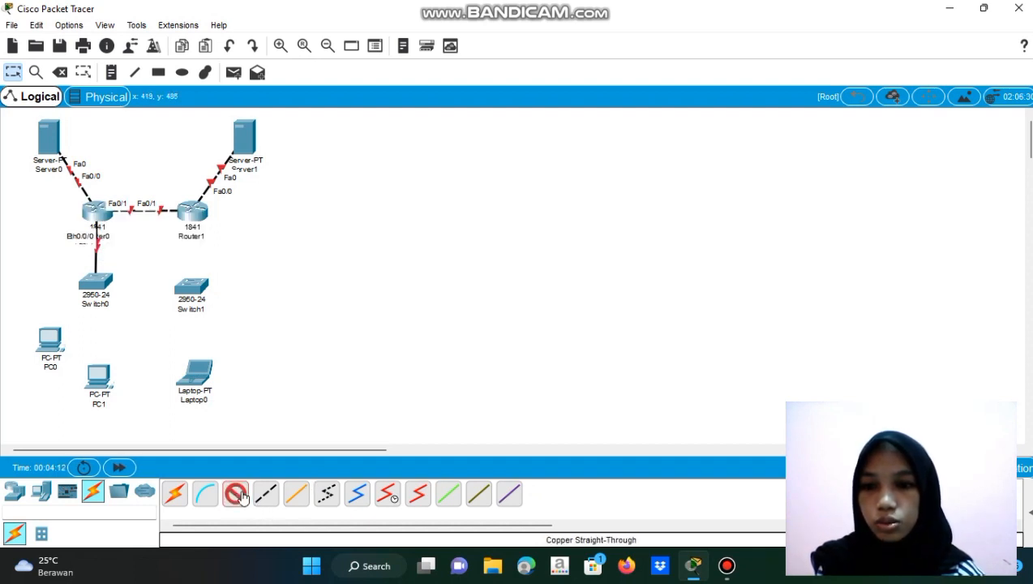
{"action": "left_click", "coordinate": [194, 290]}
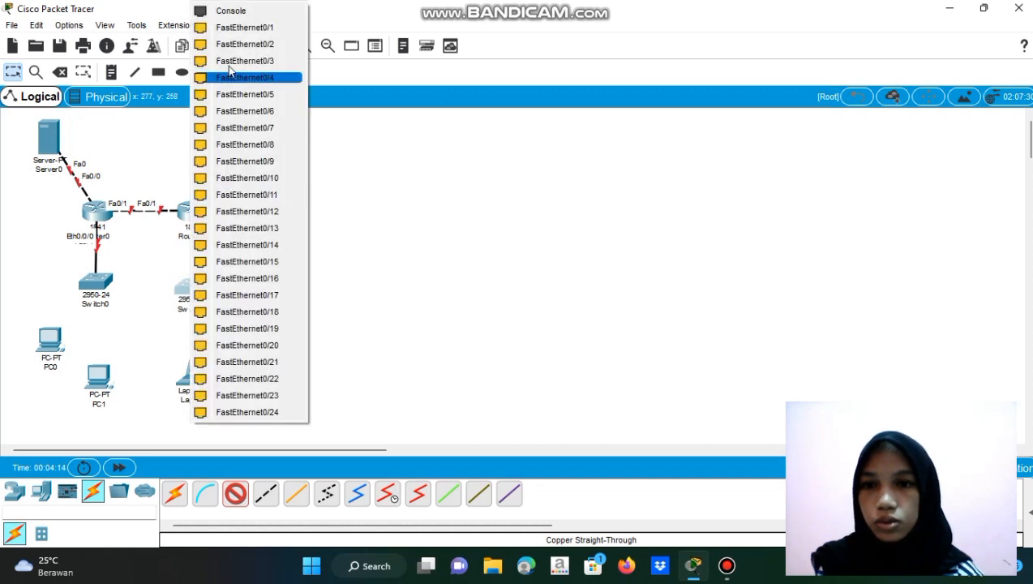
{"action": "left_click", "coordinate": [232, 29]}
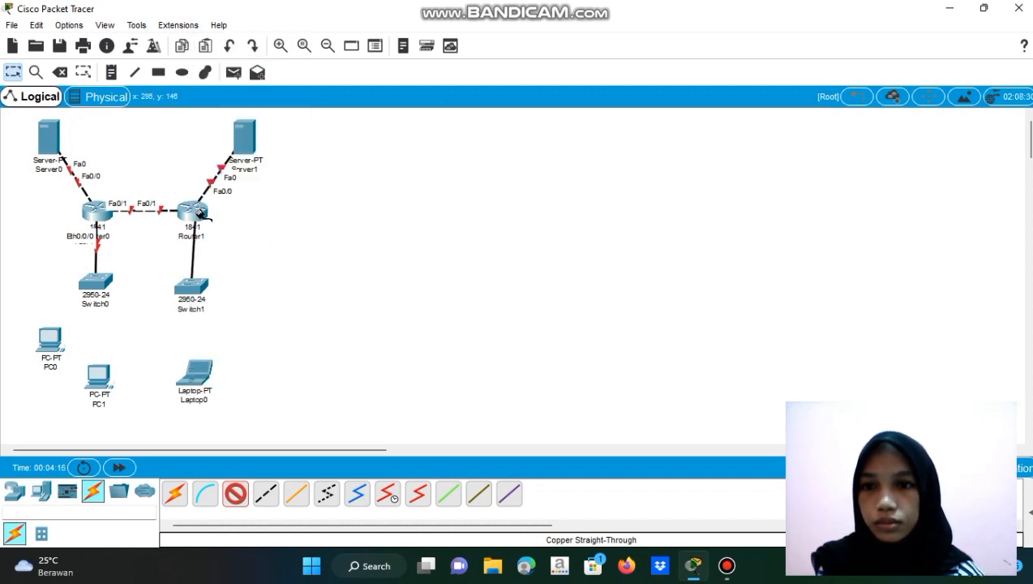
{"action": "left_click", "coordinate": [198, 210]}
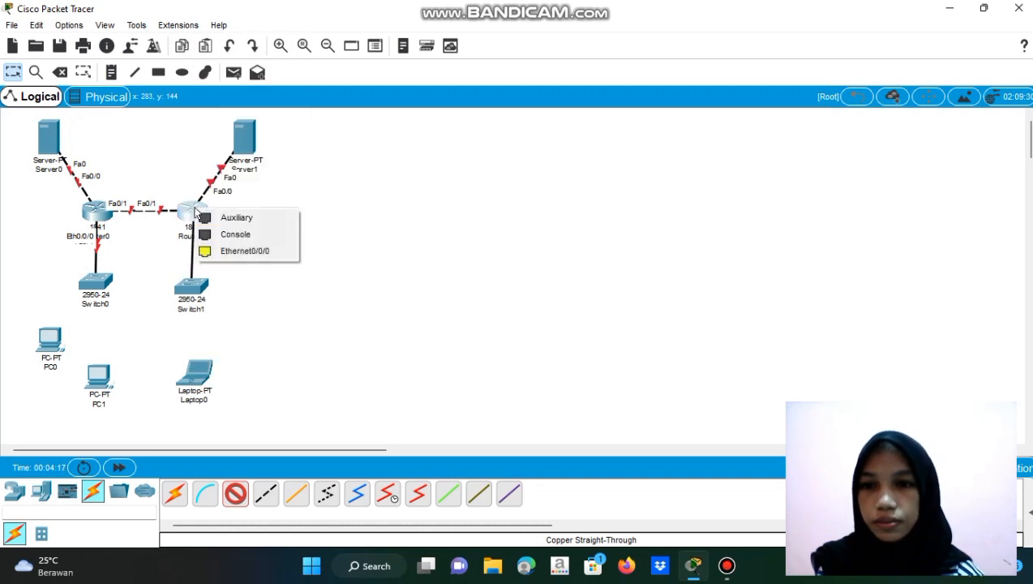
{"action": "left_click", "coordinate": [235, 251]}
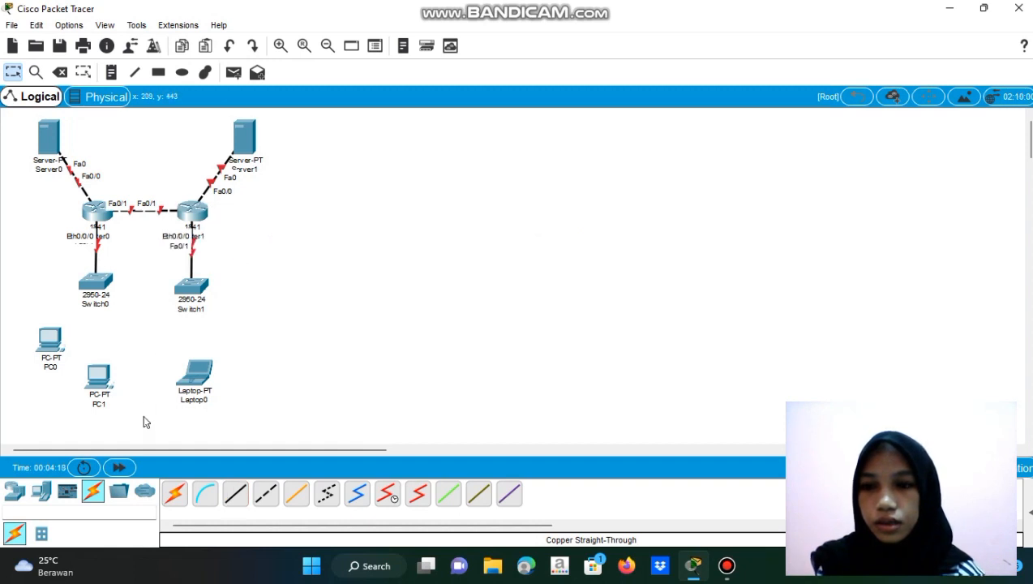
Connect PC0's FastEthernet0 port to Switch0's FastEthernet0/2 port with a copper straight-through cable.
{"action": "left_click", "coordinate": [239, 498]}
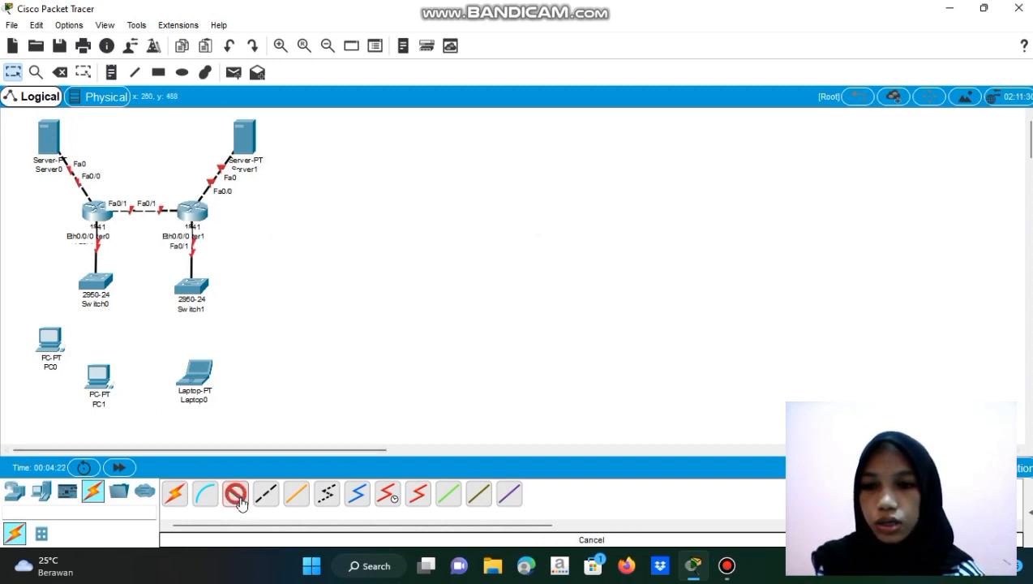
{"action": "left_click", "coordinate": [54, 344]}
{"action": "left_click", "coordinate": [114, 398]}
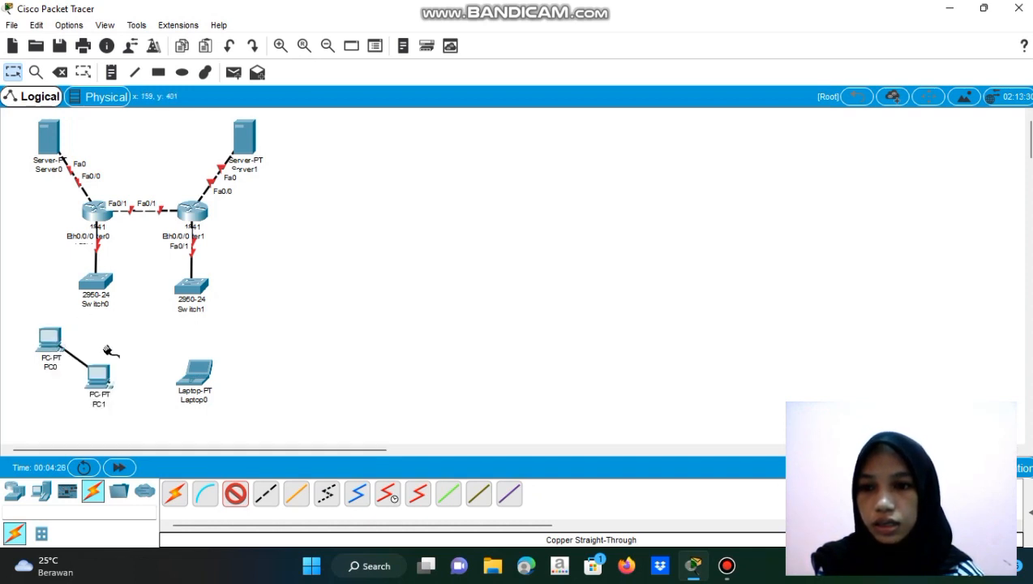
{"action": "left_click", "coordinate": [98, 282]}
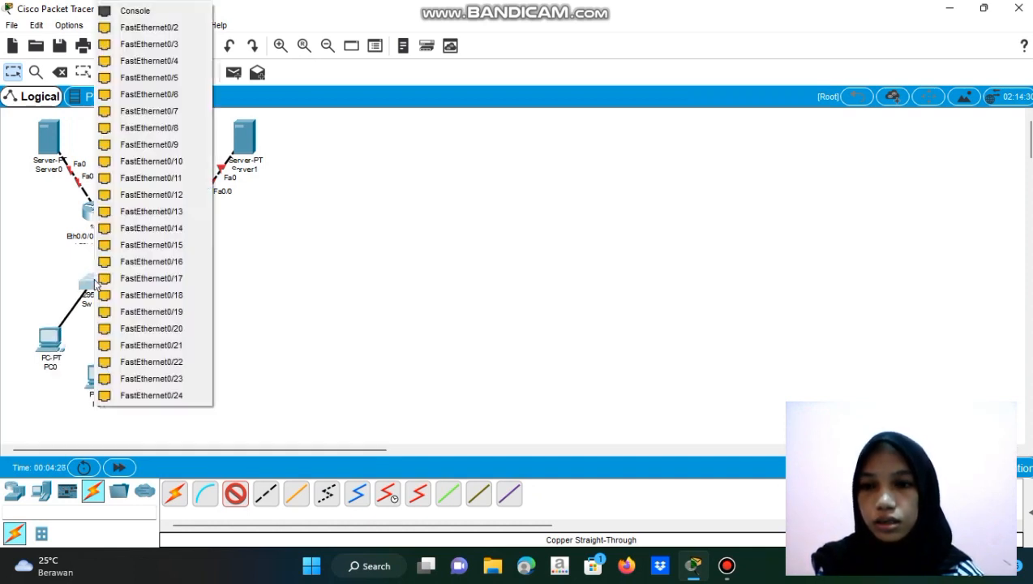
{"action": "left_click", "coordinate": [160, 29]}
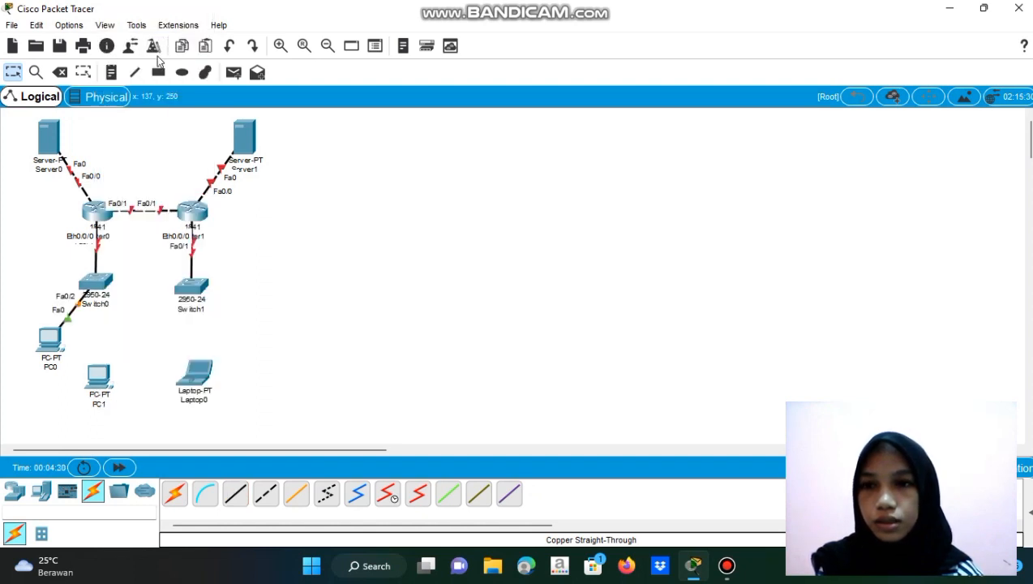
Connect PC1's FastEthernet0 port to Switch0's FastEthernet0/3 port with a copper straight-through cable.
{"action": "left_click", "coordinate": [234, 504]}
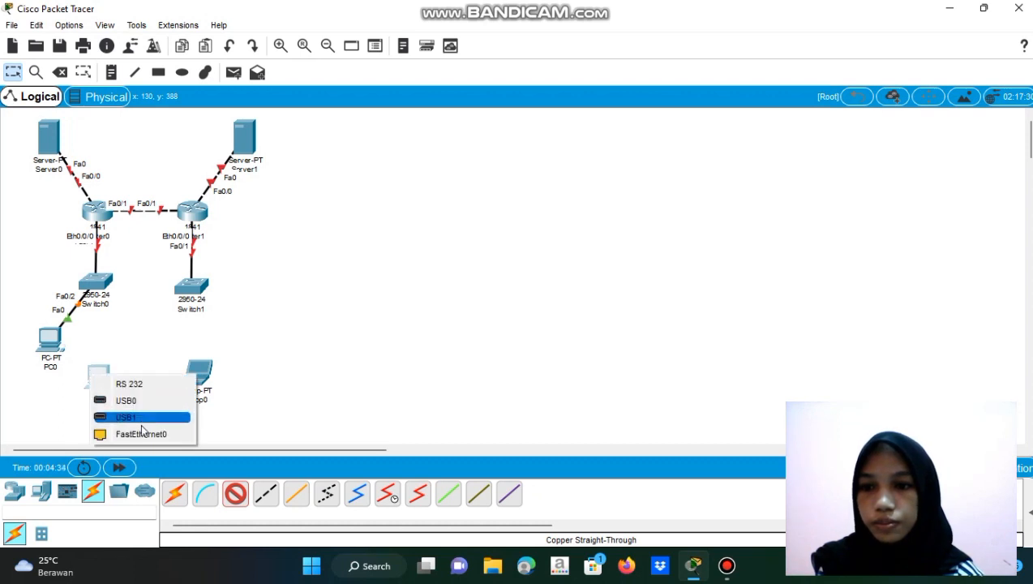
{"action": "left_click", "coordinate": [141, 433]}
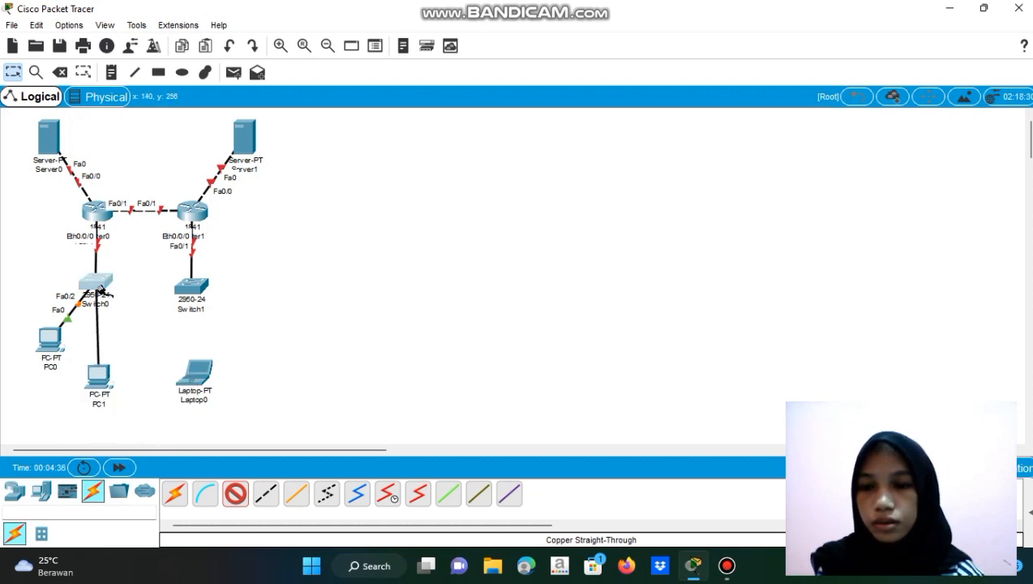
{"action": "left_click", "coordinate": [98, 285]}
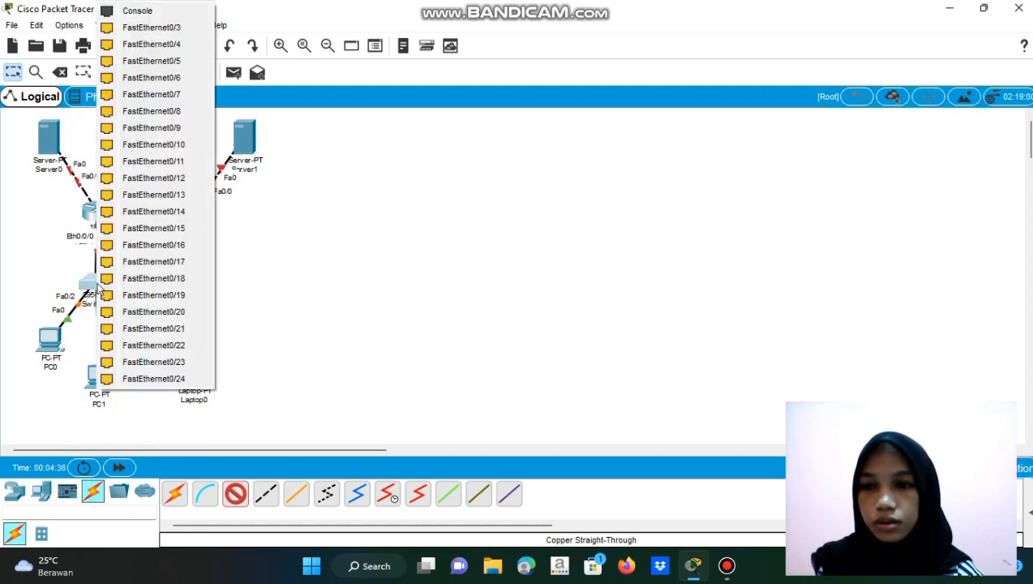
{"action": "left_click", "coordinate": [162, 28]}
Connect Laptop0's FastEthernet0 port to Switch1's FastEthernet0/2 port with a copper straight-through cable.
{"action": "left_click", "coordinate": [239, 493]}
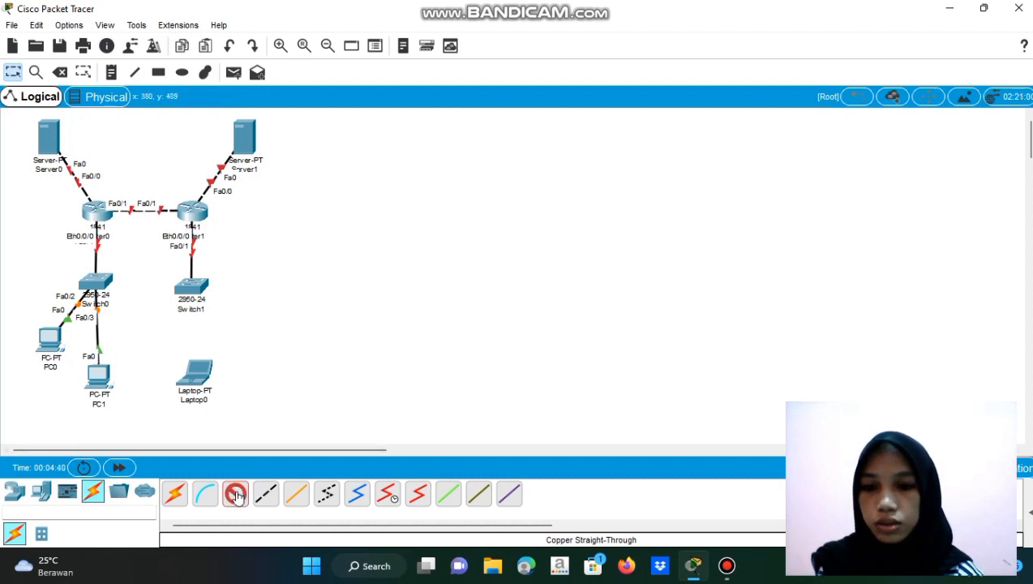
{"action": "left_click", "coordinate": [196, 374]}
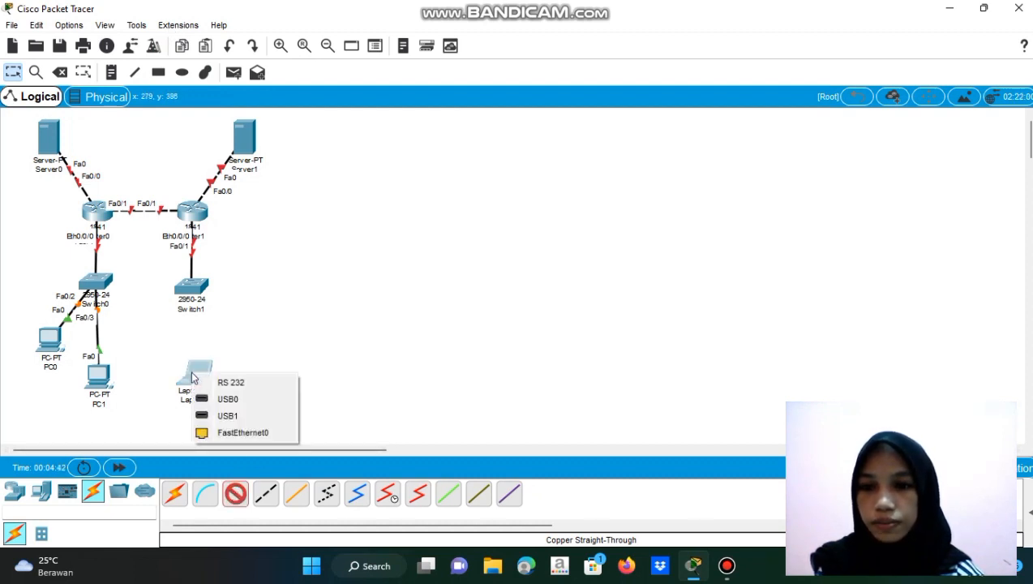
{"action": "left_click", "coordinate": [213, 433]}
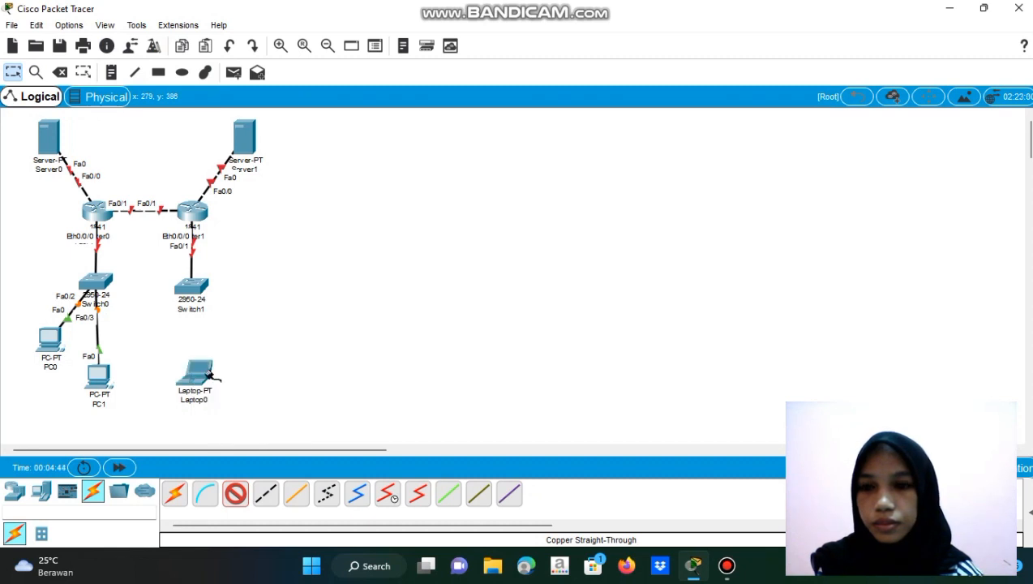
{"action": "left_click", "coordinate": [195, 290]}
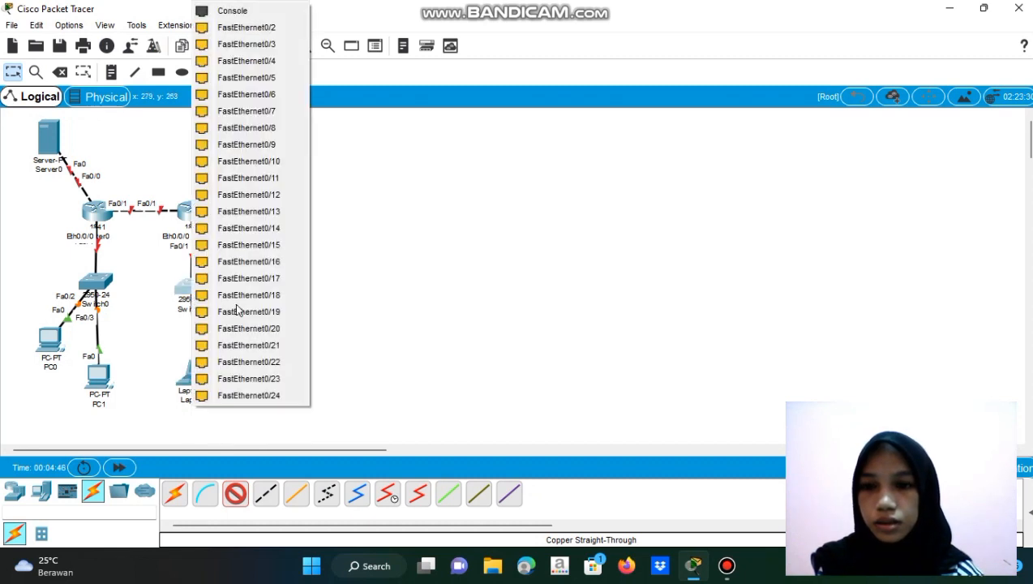
{"action": "left_click", "coordinate": [260, 27]}
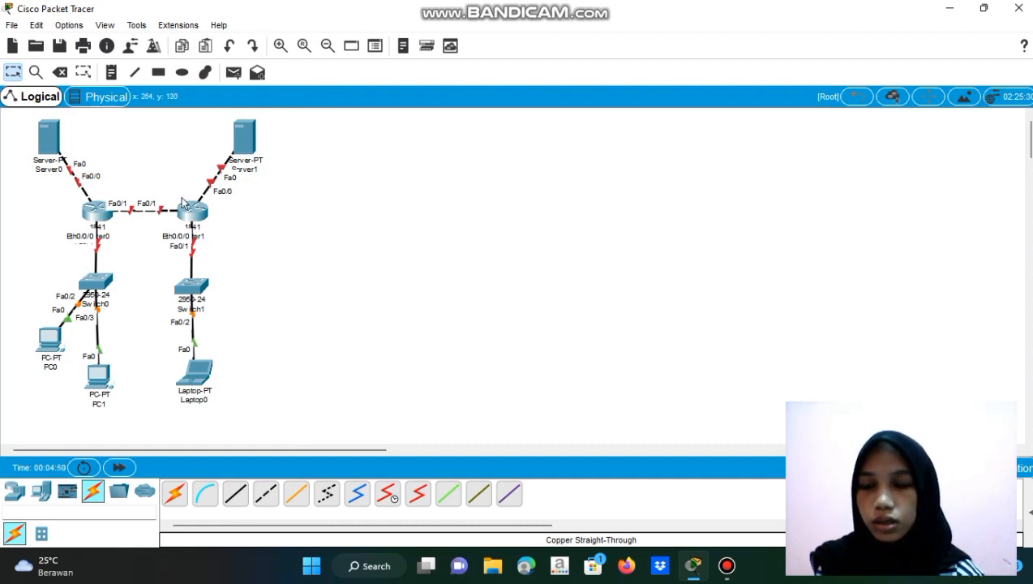
Place a note reading 192.168.2.0 beside the link between Server0 and Router0.
{"action": "left_click", "coordinate": [108, 75]}
{"action": "left_click", "coordinate": [84, 143]}
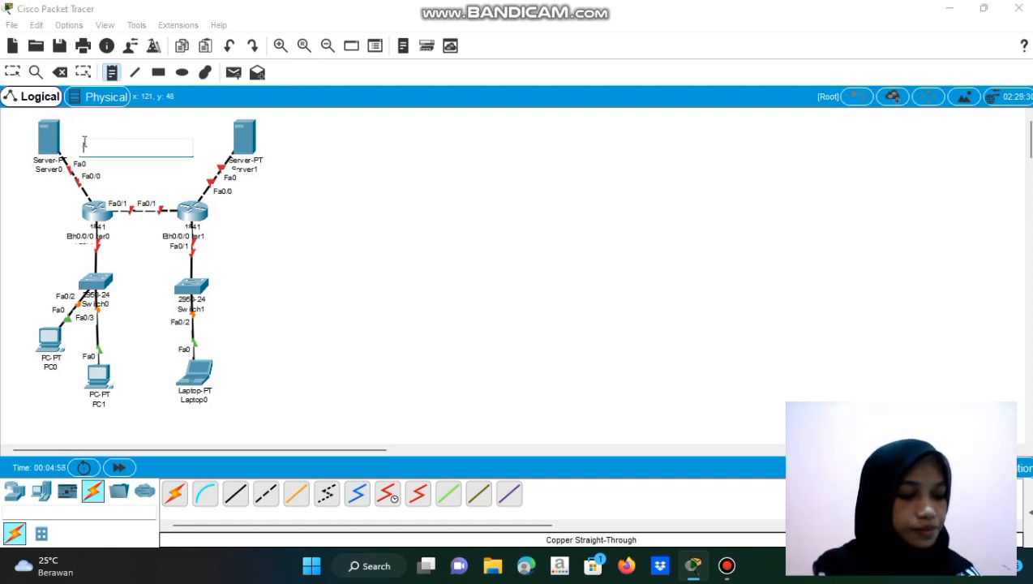
{"action": "type", "text": "192.16"}
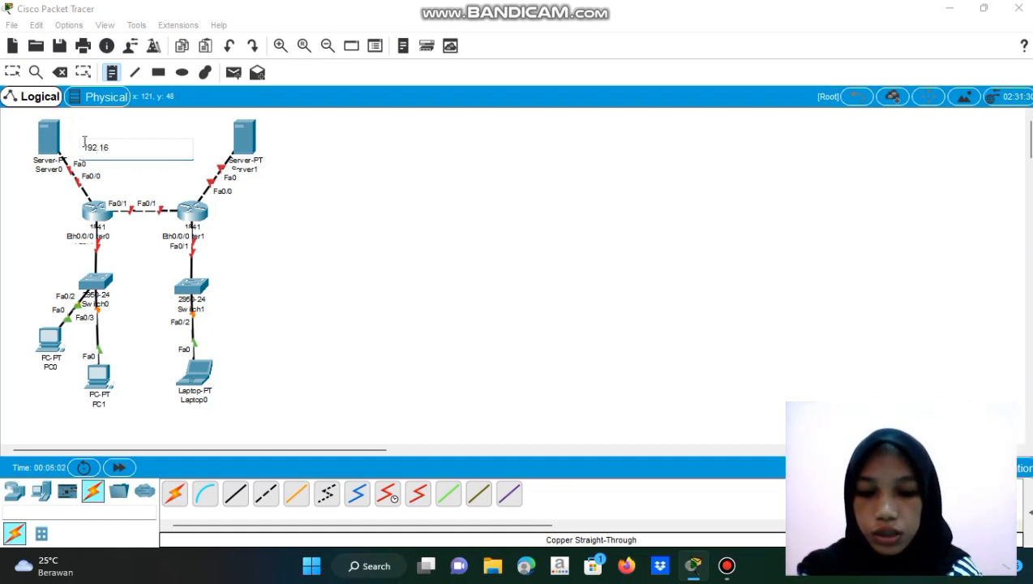
{"action": "type", "text": "8.2.0"}
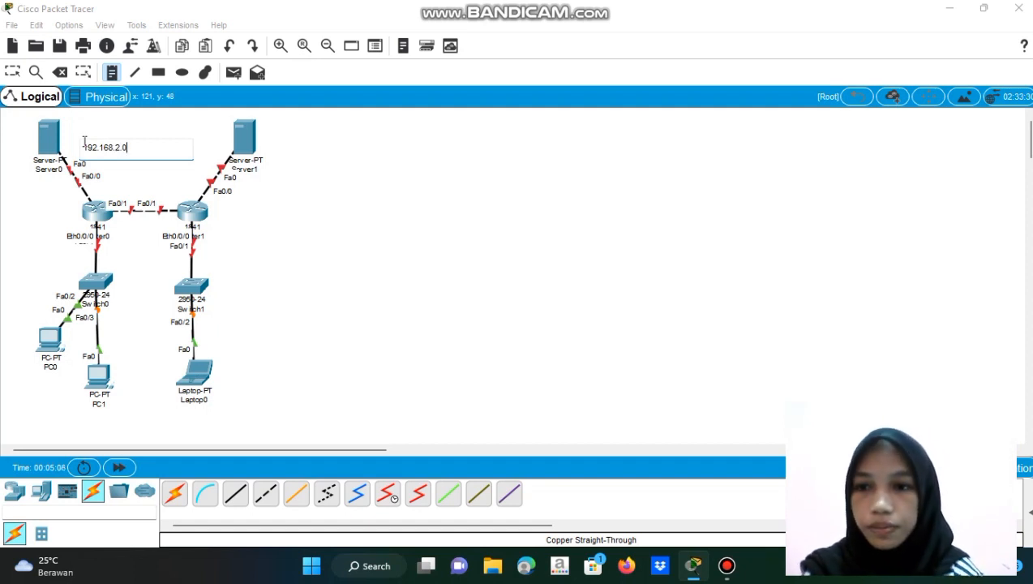
Add the address note 192.168.10.2 below PC0 and 192.168.10.3 below PC1.
{"action": "left_click", "coordinate": [30, 386]}
{"action": "type", "text": "192.16"}
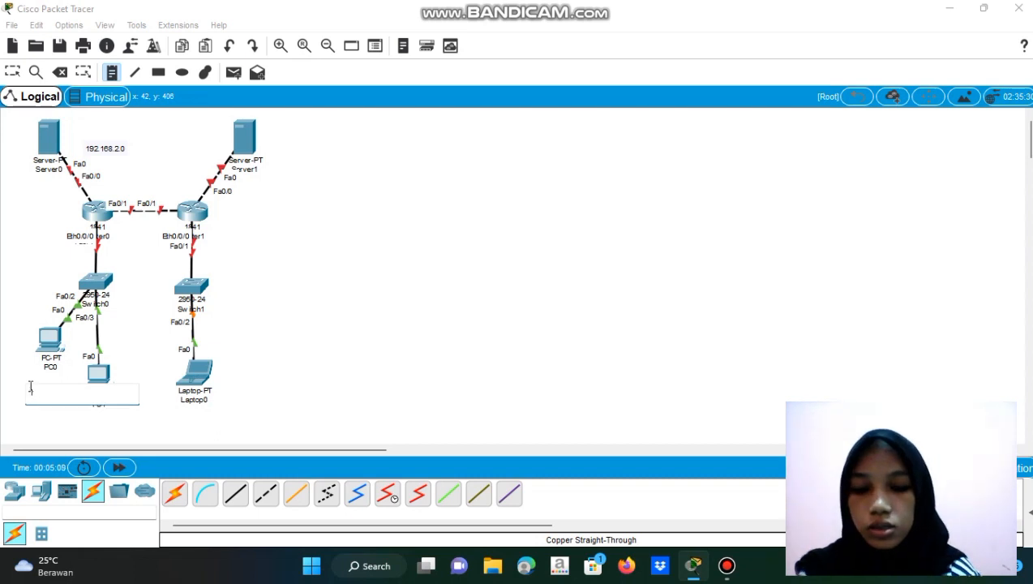
{"action": "type", "text": "8"}
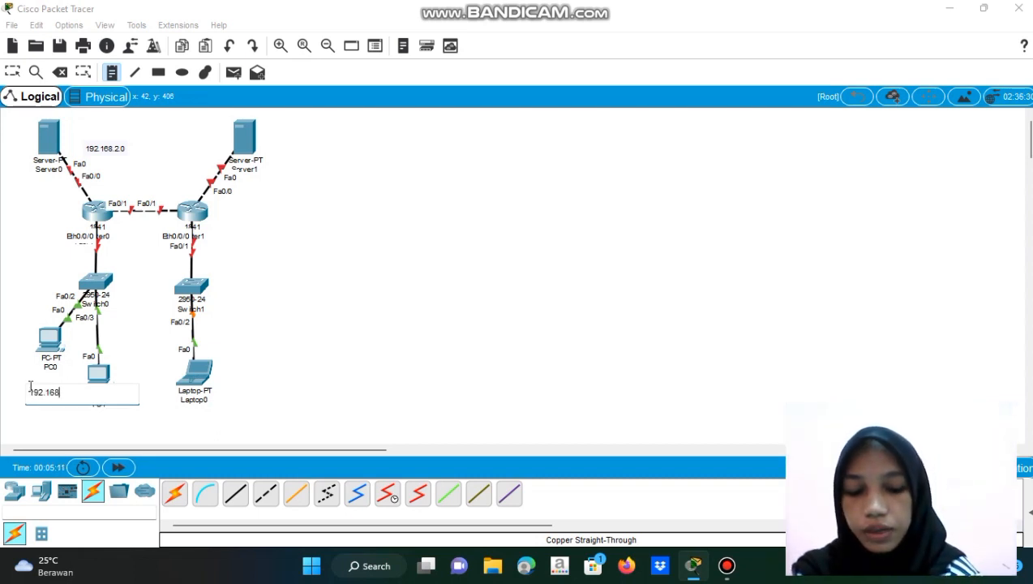
{"action": "type", "text": ".10.2"}
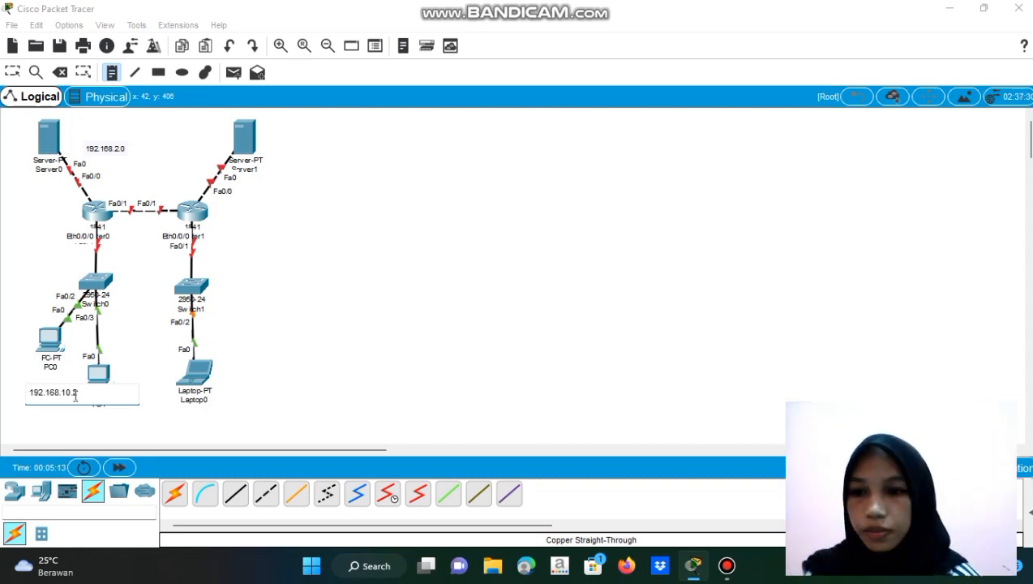
{"action": "left_click", "coordinate": [93, 417]}
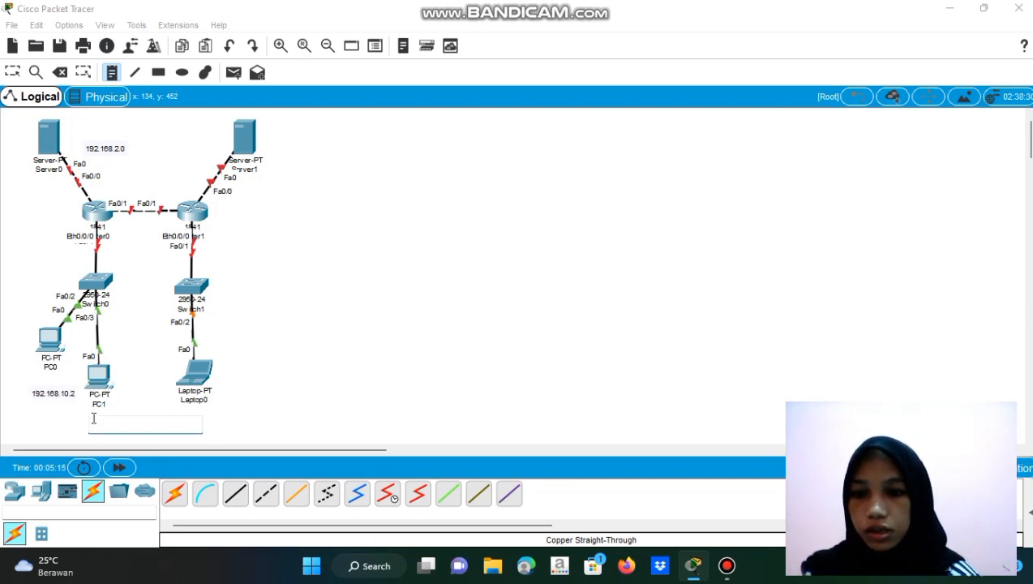
{"action": "type", "text": "192.16"}
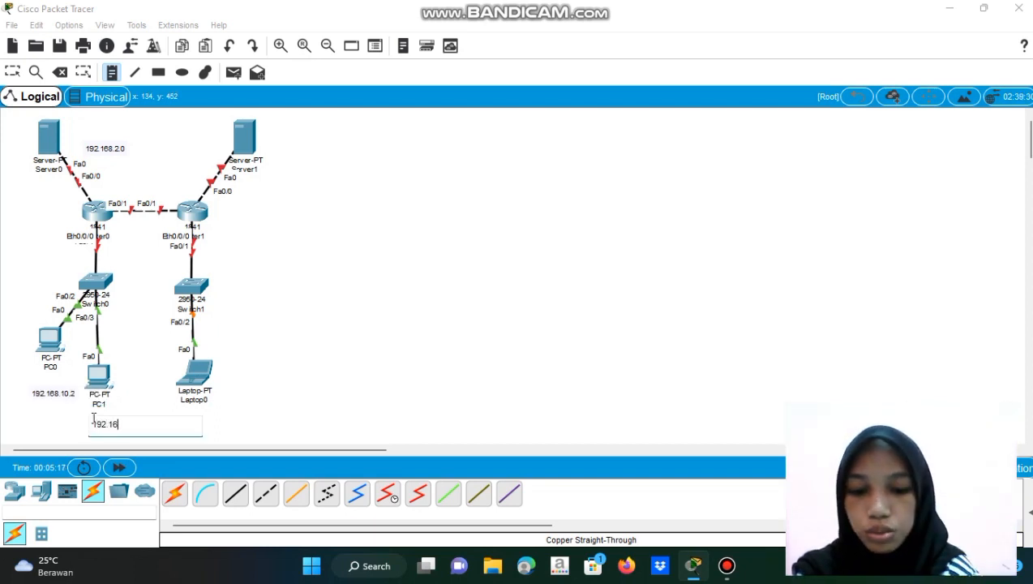
{"action": "type", "text": "8.10.3"}
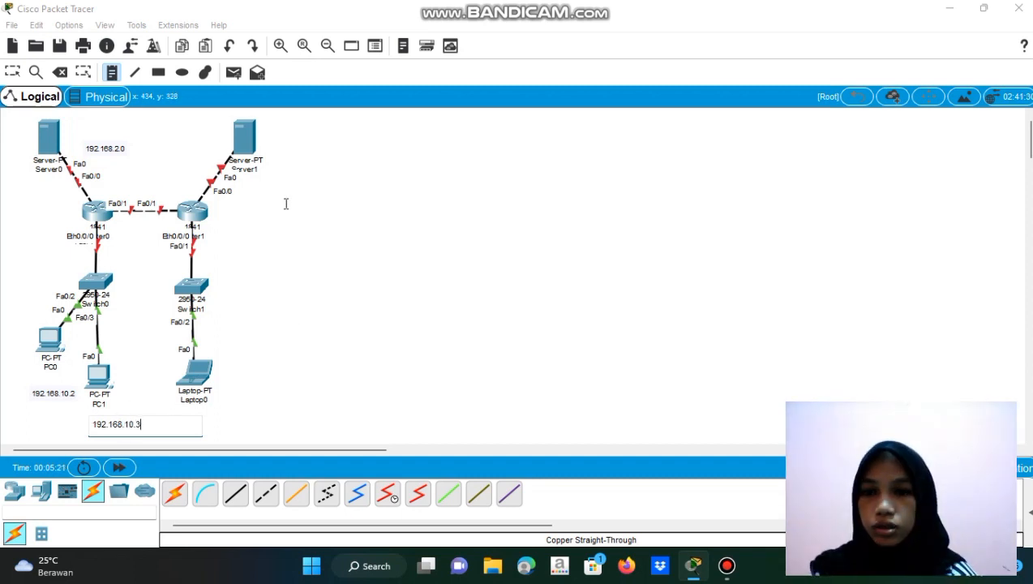
Add the network note 192.168.3.0 beside the Server1–Router1 link and 192.168.5.0 above the link between the two routers.
{"action": "left_click", "coordinate": [194, 160]}
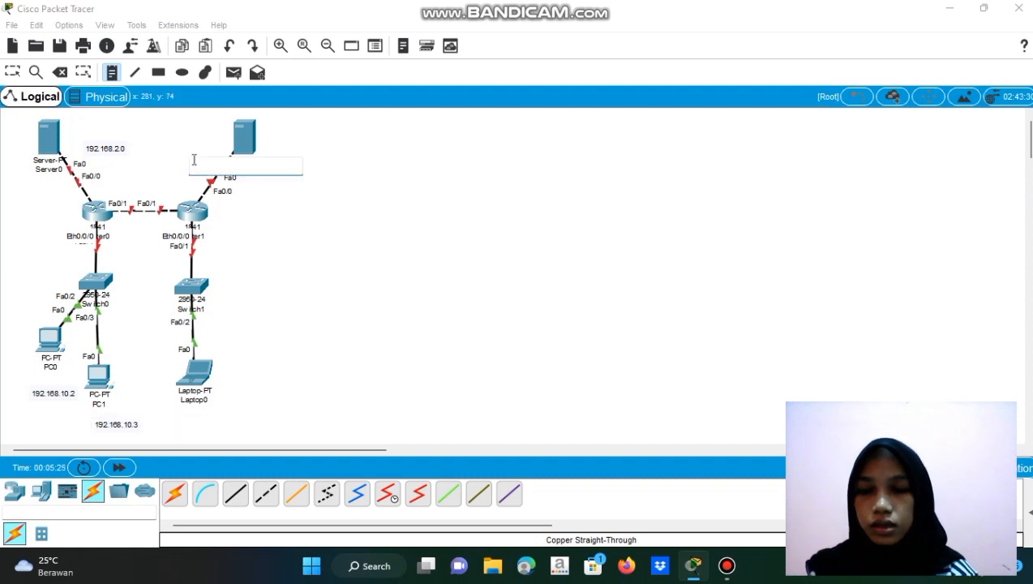
{"action": "type", "text": "192.168.3.0"}
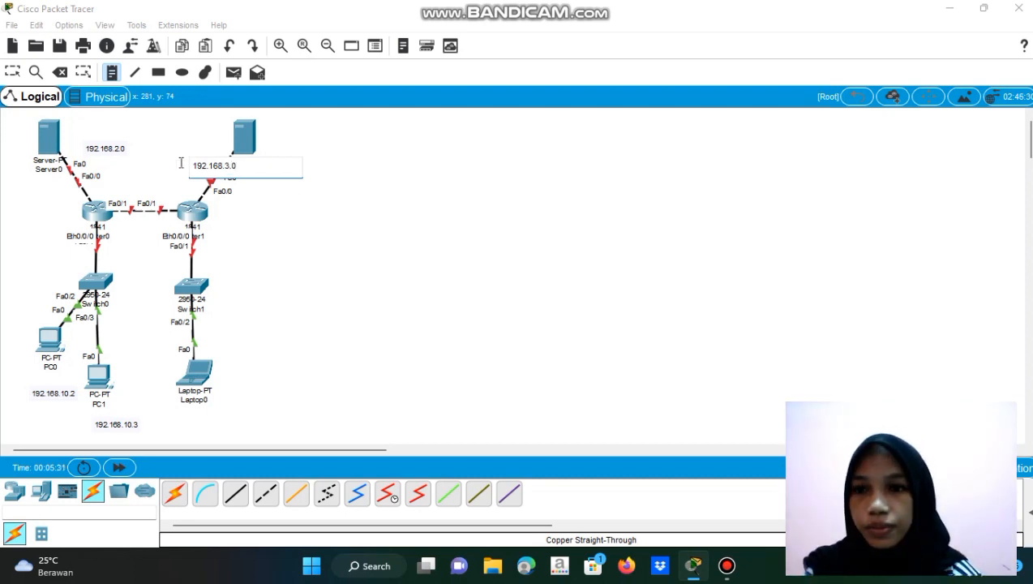
{"action": "left_click", "coordinate": [130, 187]}
{"action": "type", "text": "192.16"}
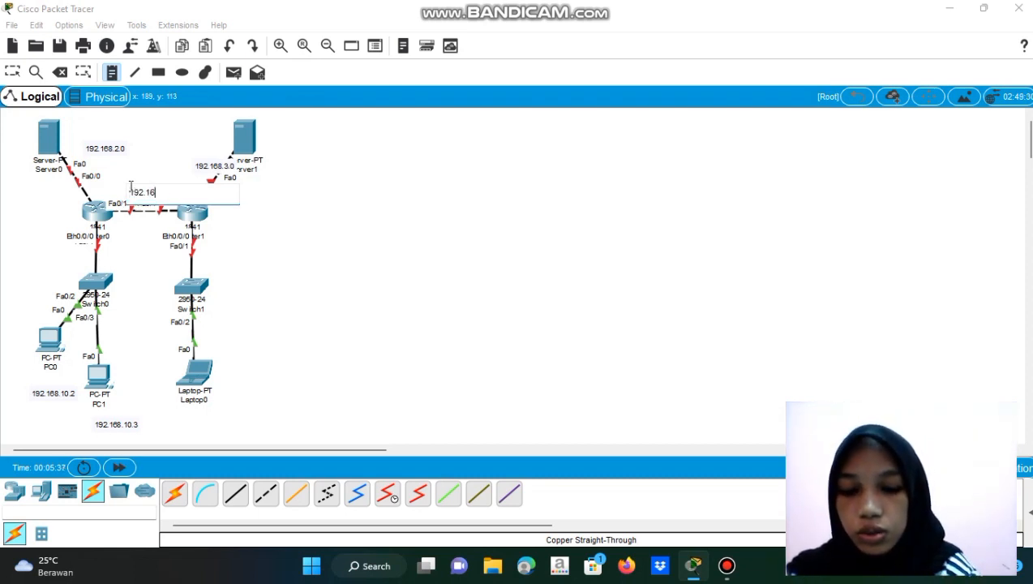
{"action": "type", "text": "8."}
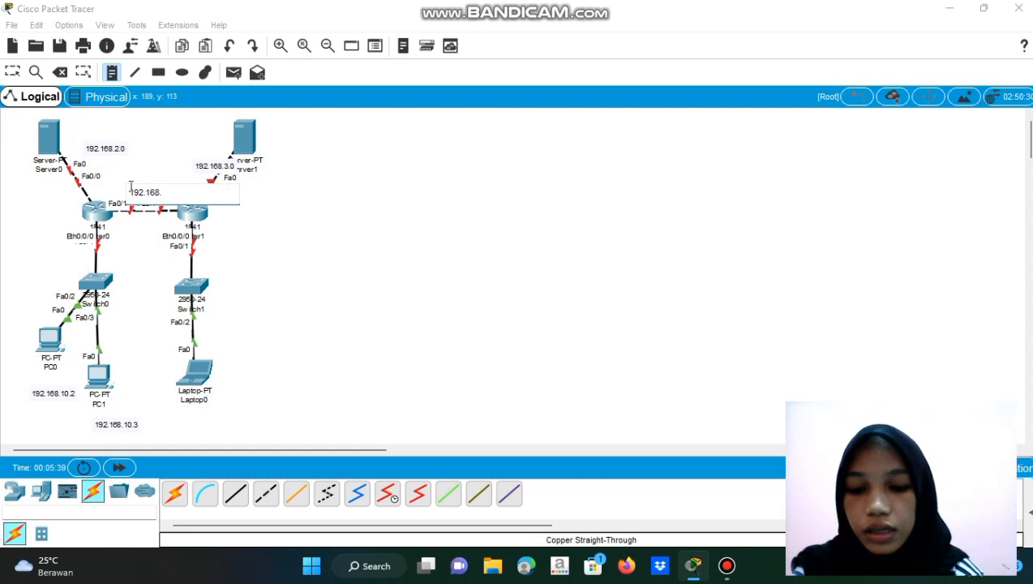
{"action": "type", "text": "5.0"}
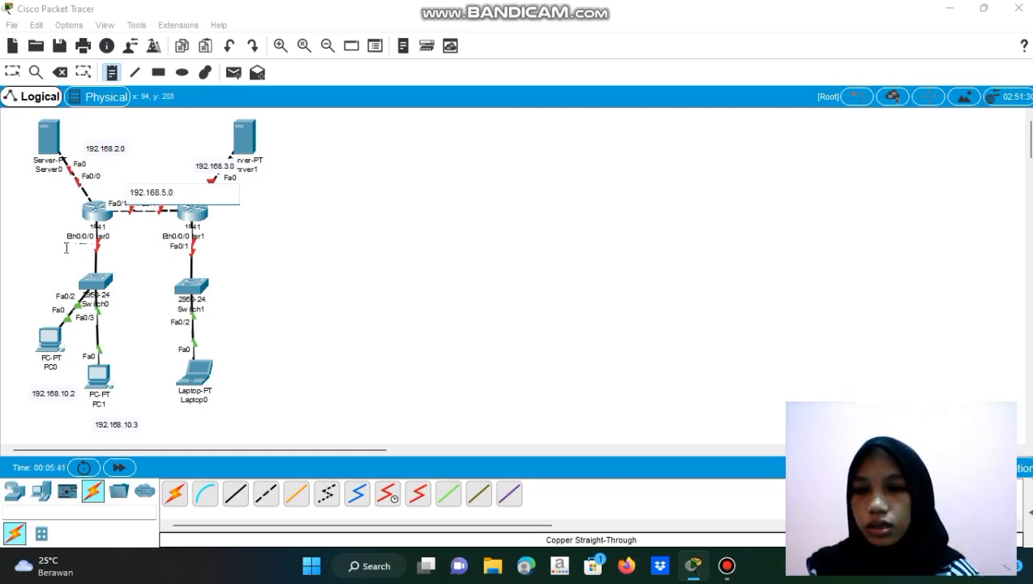
Add the network note 192.168.10.0 beside the Router0–Switch0 link and 192.168.4.0 to the right of the Router1–Switch1 link.
{"action": "left_click", "coordinate": [119, 253]}
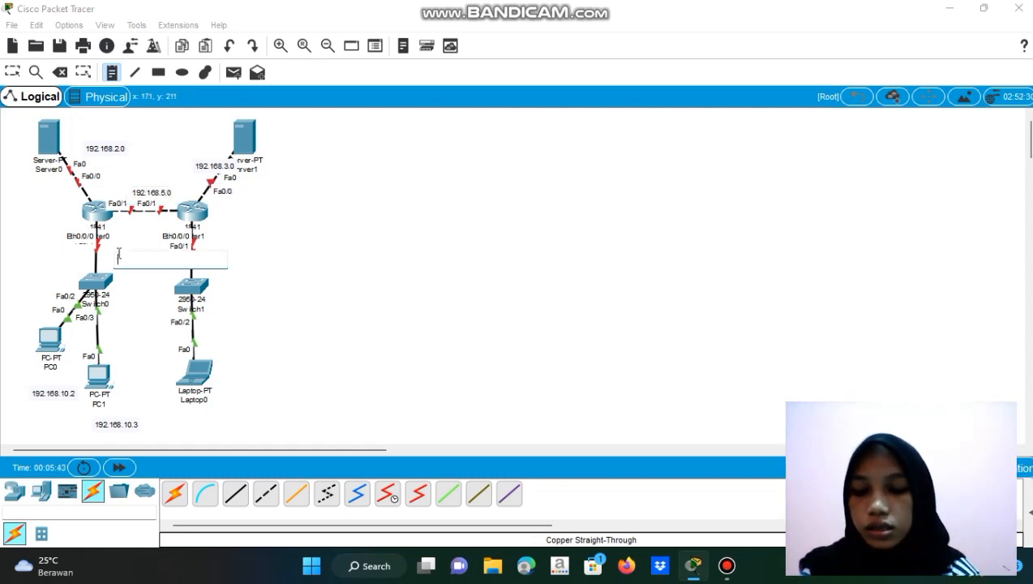
{"action": "type", "text": "192.168.10.0"}
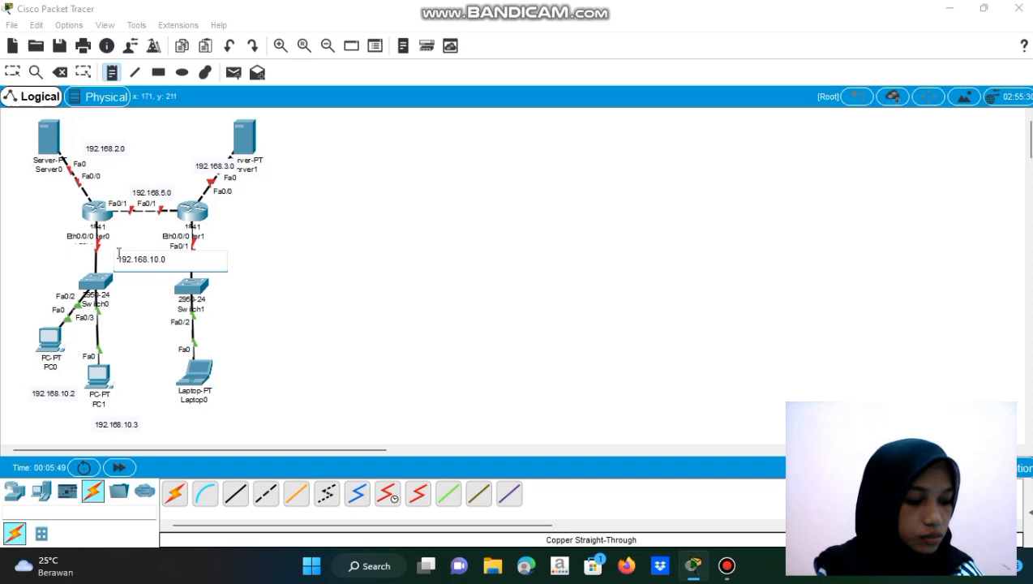
{"action": "left_click", "coordinate": [259, 256]}
{"action": "type", "text": "192"}
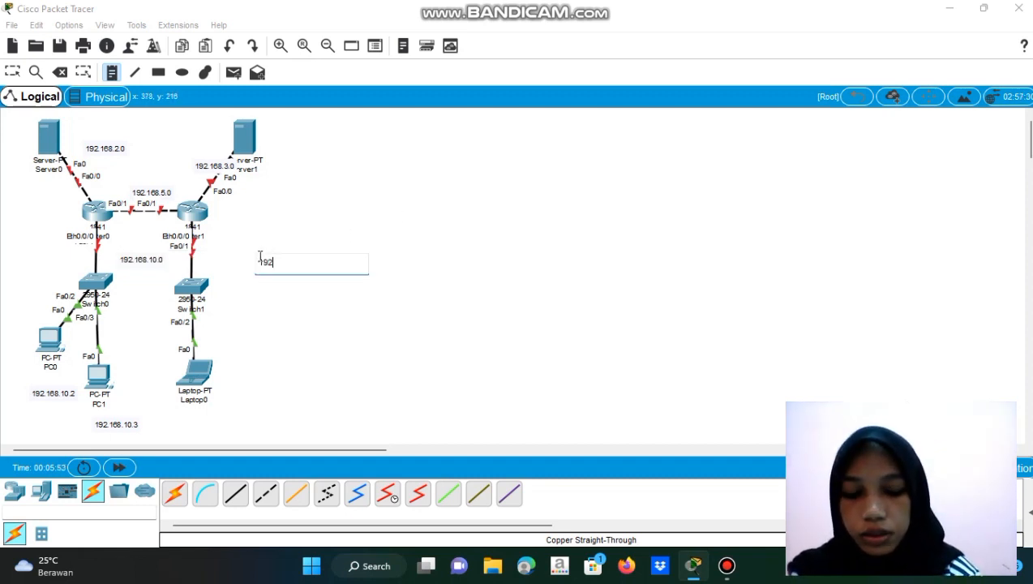
{"action": "type", "text": ".168.4"}
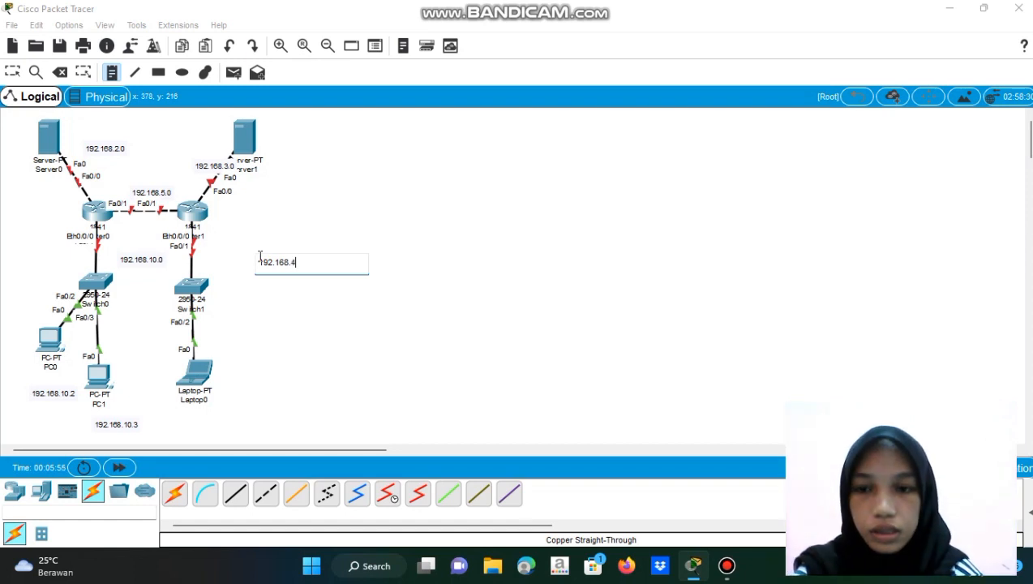
{"action": "type", "text": ".4"}
{"action": "key", "text": "BackSpace"}
{"action": "type", "text": "0"}
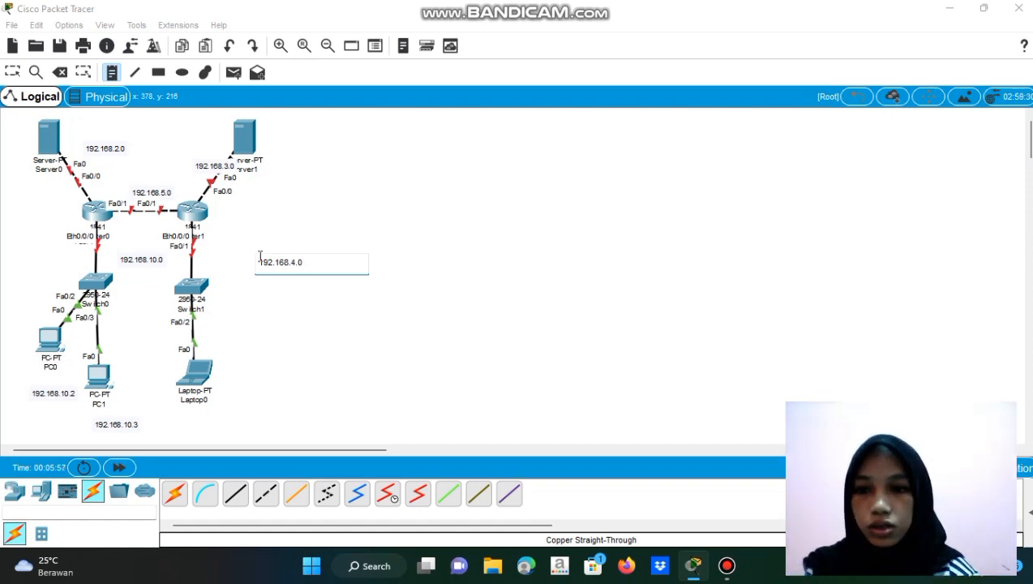
Add the address note 192.168.4.2 below Laptop0.
{"action": "left_click", "coordinate": [196, 425]}
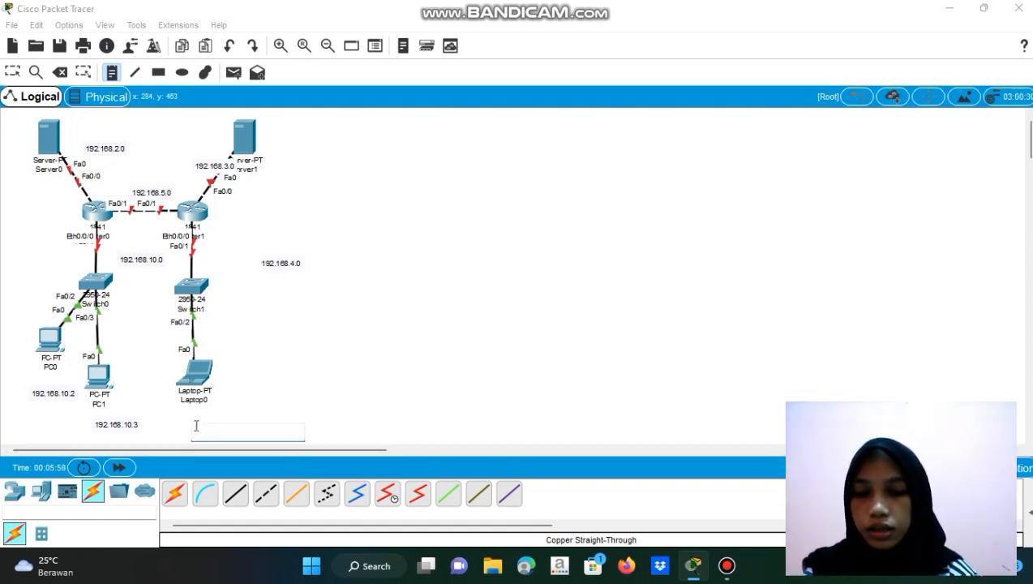
{"action": "type", "text": "192.168.4.2"}
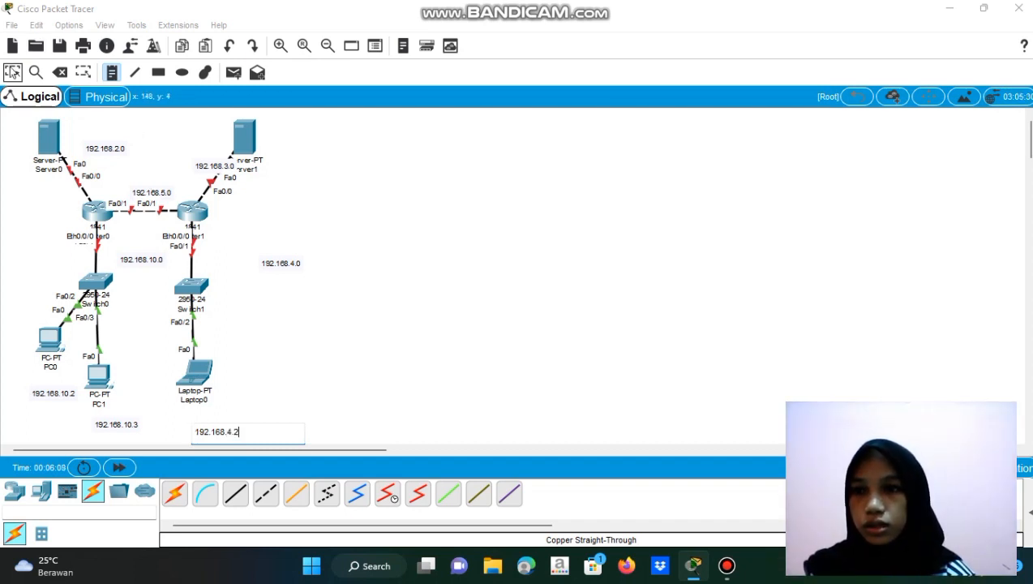
Reposition the network notes 192.168.2.0, 192.168.5.0, 192.168.3.0, 192.168.4.0 and 192.168.10.0 so each sits neatly beside its link.
{"action": "left_click", "coordinate": [13, 73]}
{"action": "left_click_drag", "start_coordinate": [103, 150], "coordinate": [89, 140]}
{"action": "left_click_drag", "start_coordinate": [154, 192], "coordinate": [144, 187]}
{"action": "left_click_drag", "start_coordinate": [228, 173], "coordinate": [202, 163]}
{"action": "left_click_drag", "start_coordinate": [282, 265], "coordinate": [234, 258]}
{"action": "left_click_drag", "start_coordinate": [130, 265], "coordinate": [118, 258]}
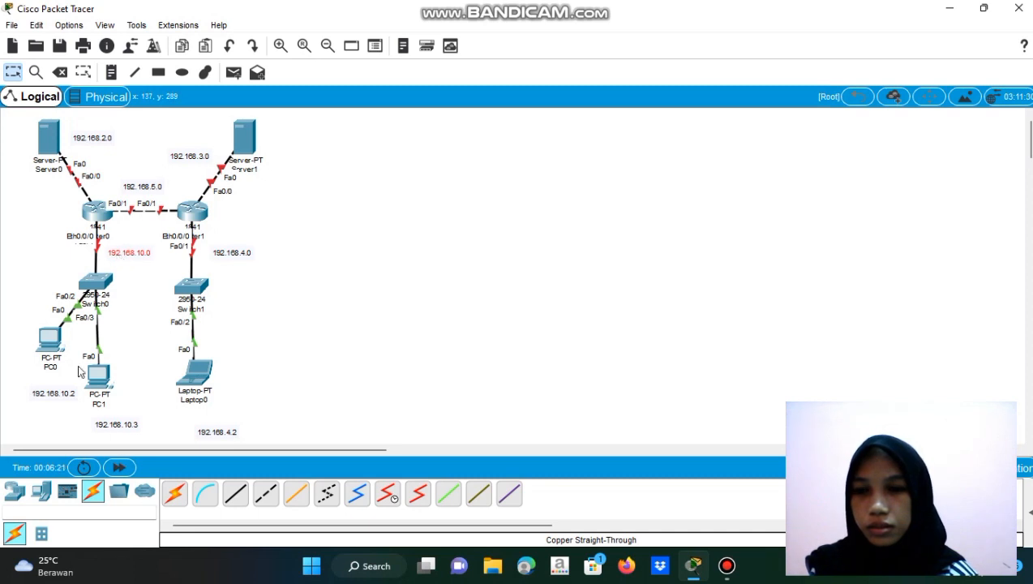
Move the notes 192.168.10.2, 192.168.10.3 and 192.168.4.2 so they line up beneath PC0, PC1 and Laptop0.
{"action": "left_click_drag", "start_coordinate": [57, 398], "coordinate": [49, 388]}
{"action": "left_click_drag", "start_coordinate": [135, 427], "coordinate": [106, 420]}
{"action": "left_click", "coordinate": [139, 389]}
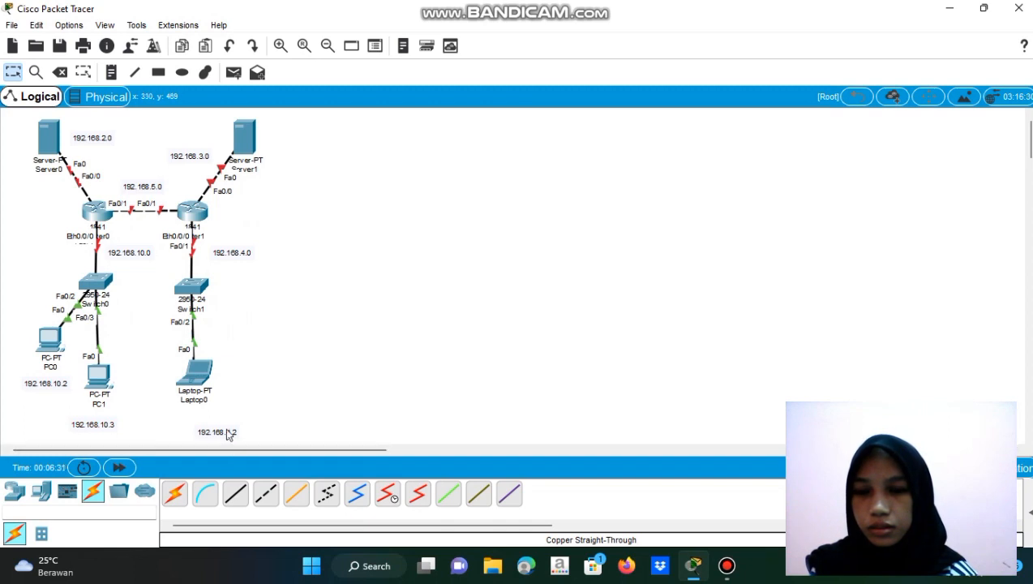
{"action": "left_click_drag", "start_coordinate": [226, 429], "coordinate": [203, 432]}
{"action": "left_click", "coordinate": [277, 380]}
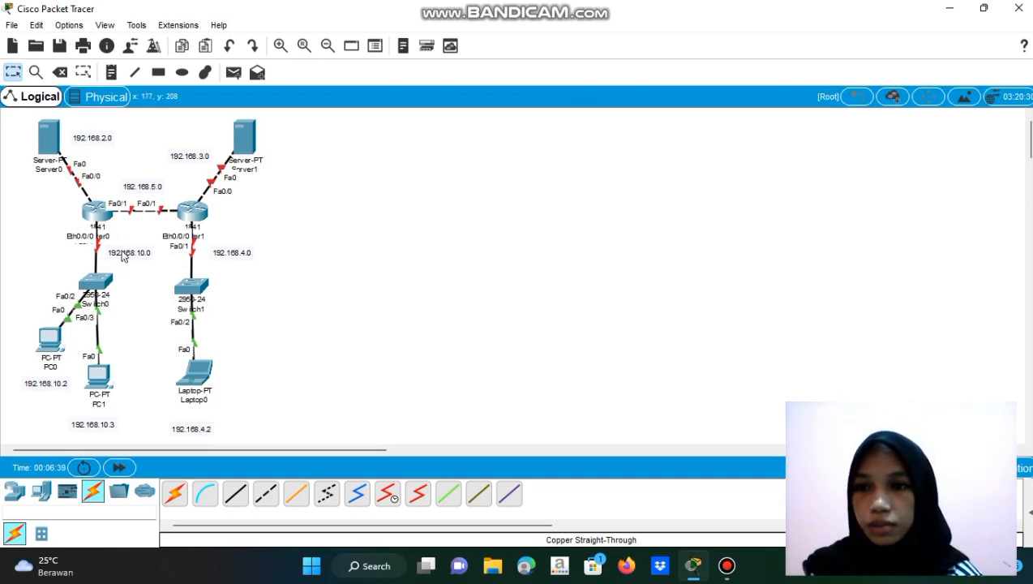
Set Server0's static IPv4 address to 192.168.2.2 in its IP configuration.
{"action": "left_click", "coordinate": [50, 140]}
{"action": "left_click", "coordinate": [481, 96]}
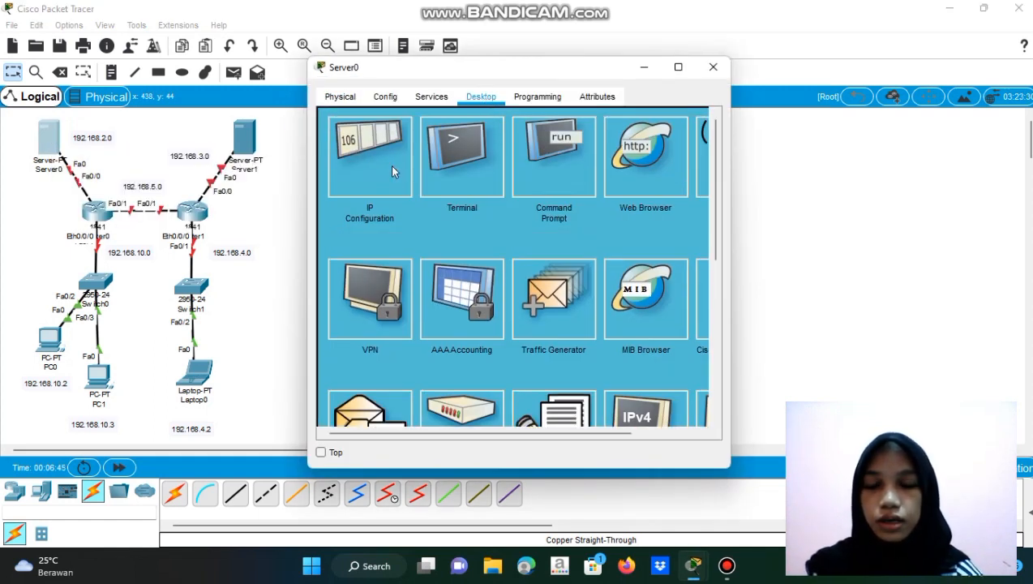
{"action": "left_click", "coordinate": [392, 170]}
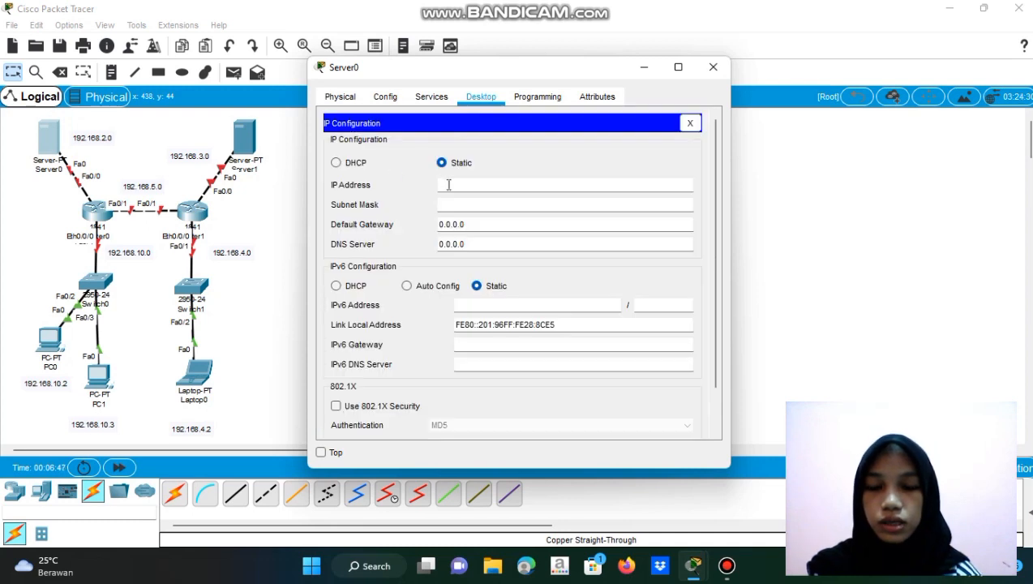
{"action": "type", "text": "19"}
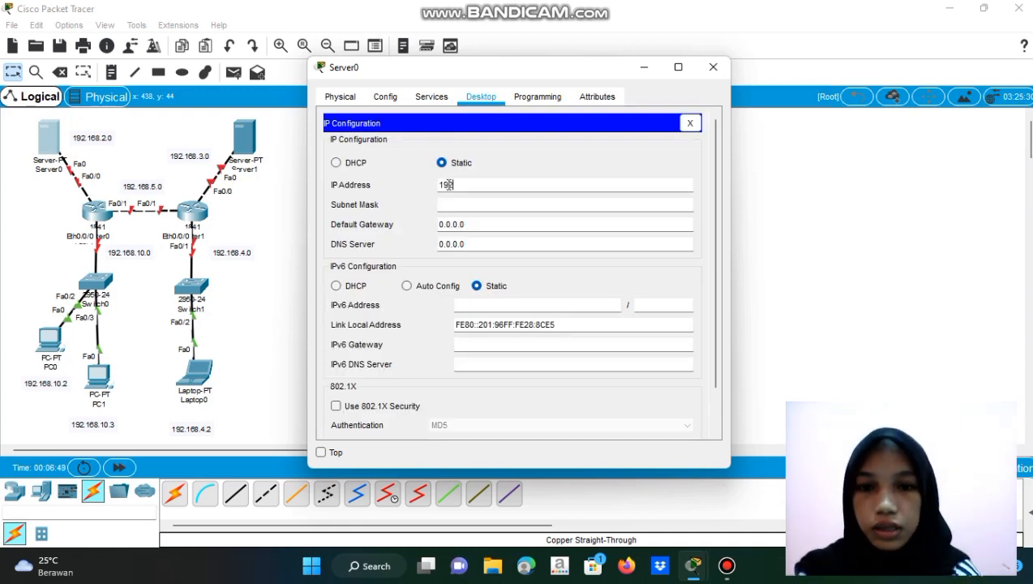
{"action": "type", "text": "2.168"}
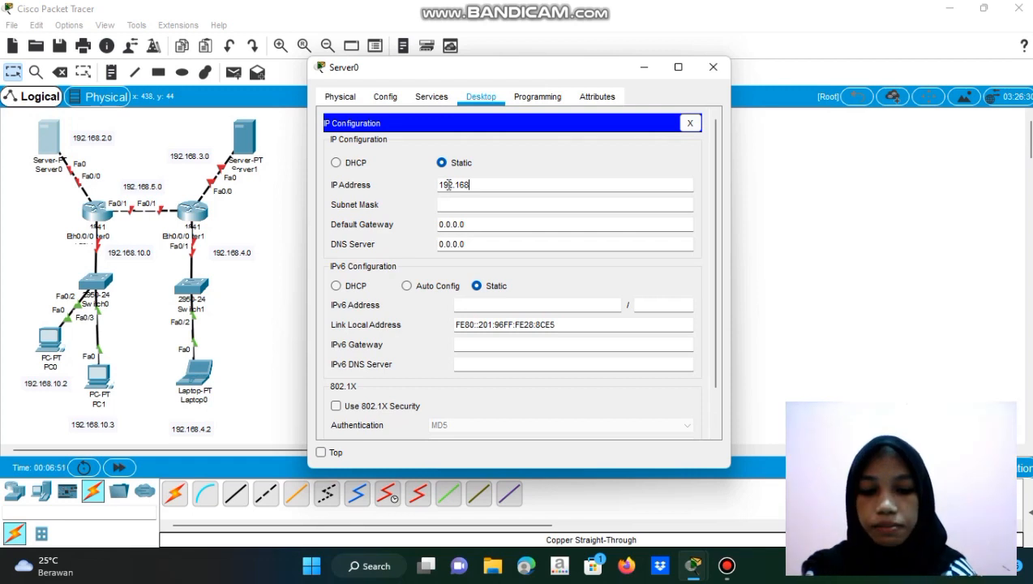
{"action": "type", "text": ".2.2"}
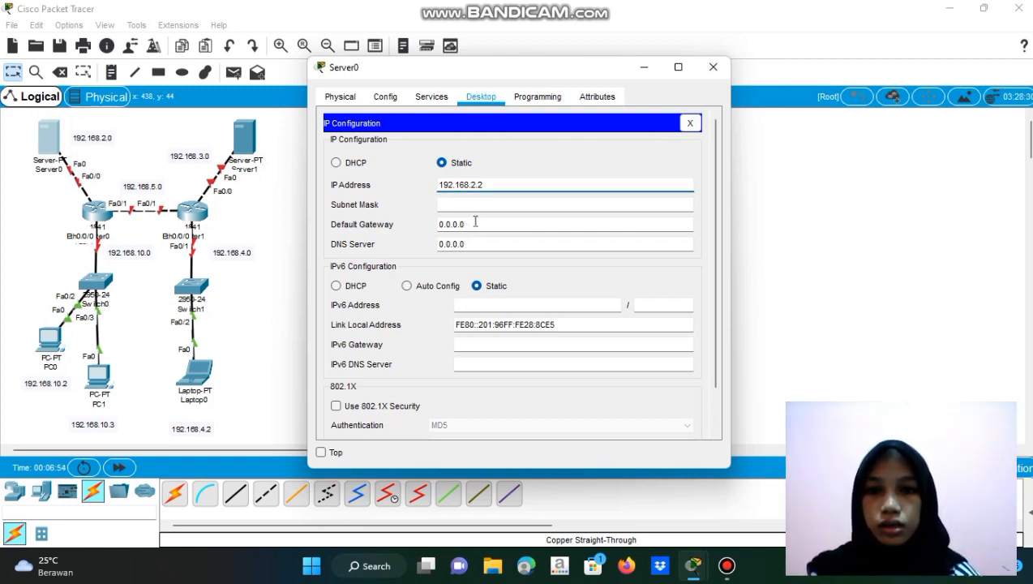
Set Server0's default gateway to 192.168.2.1 and clear its DNS server address.
{"action": "left_click_drag", "start_coordinate": [475, 223], "coordinate": [436, 230]}
{"action": "key", "text": "BackSpace"}
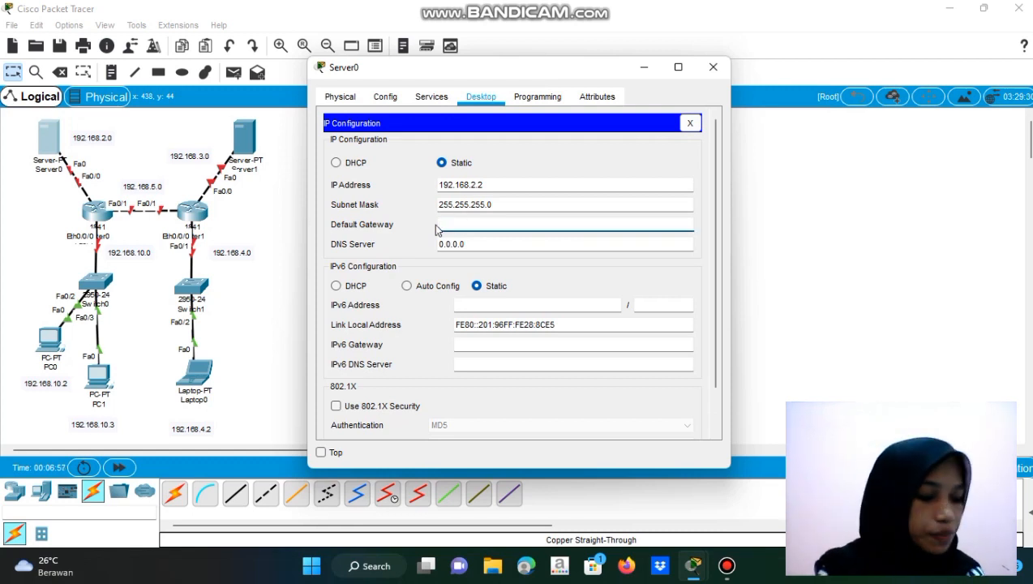
{"action": "type", "text": "192.1"}
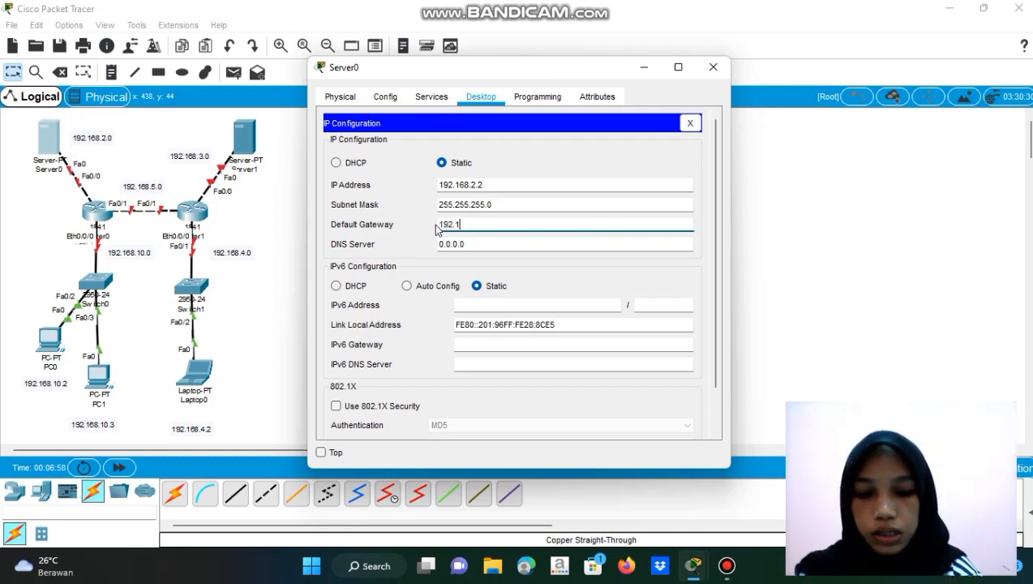
{"action": "type", "text": "68"}
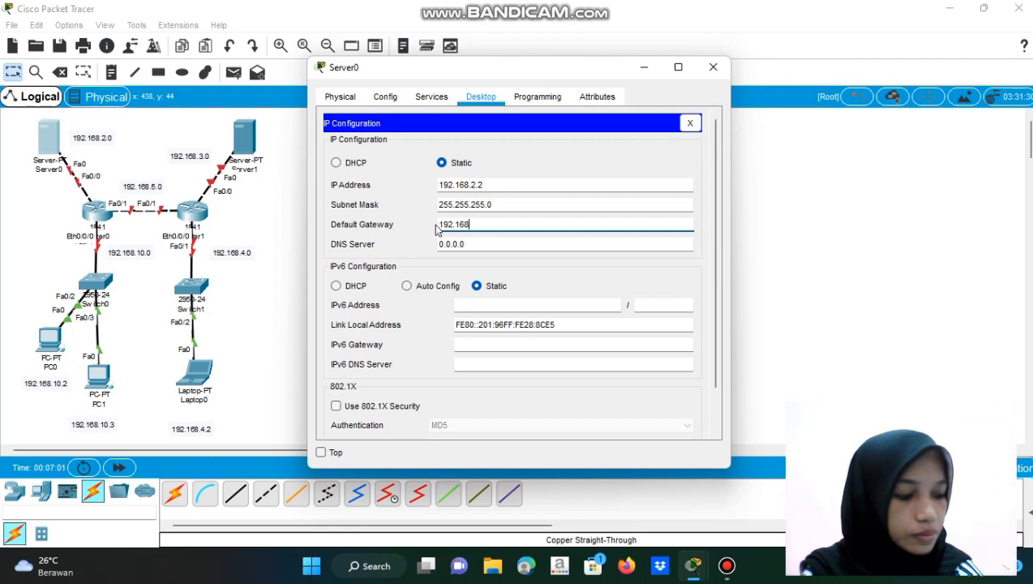
{"action": "type", "text": ".2"}
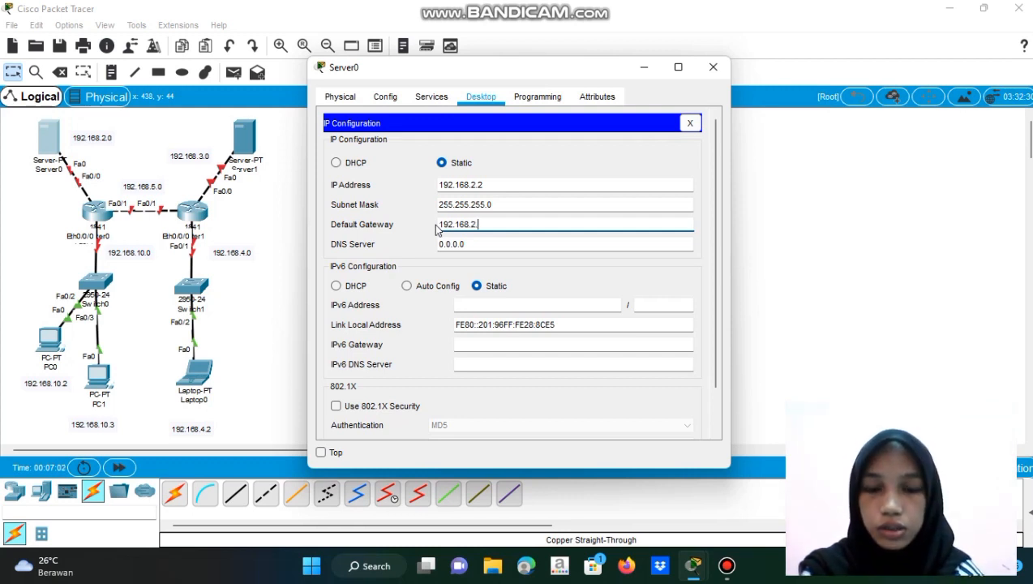
{"action": "type", "text": ".1"}
{"action": "left_click", "coordinate": [462, 241]}
{"action": "left_click_drag", "start_coordinate": [462, 241], "coordinate": [435, 243]}
{"action": "key", "text": "BackSpace"}
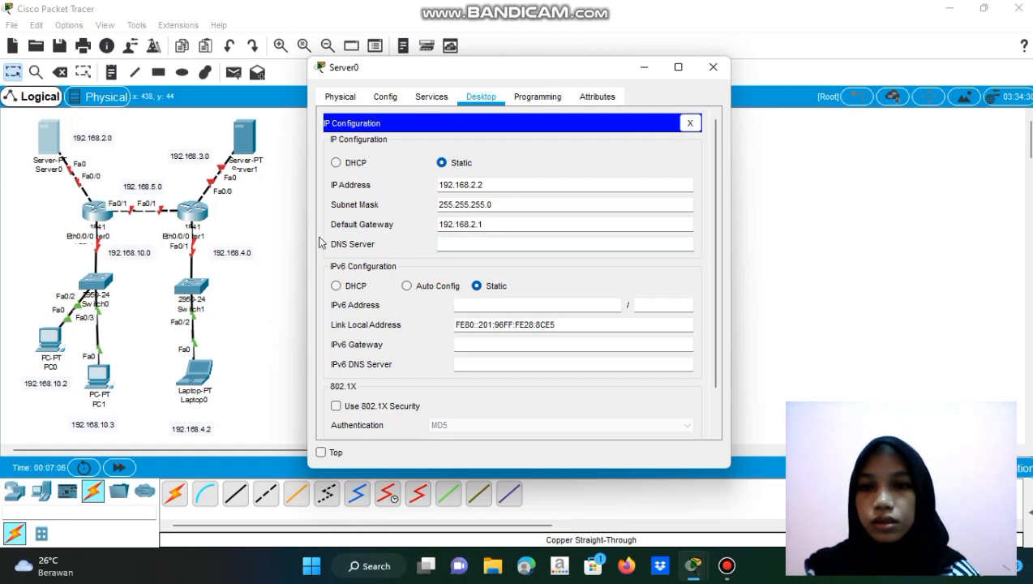
{"action": "left_click", "coordinate": [286, 256]}
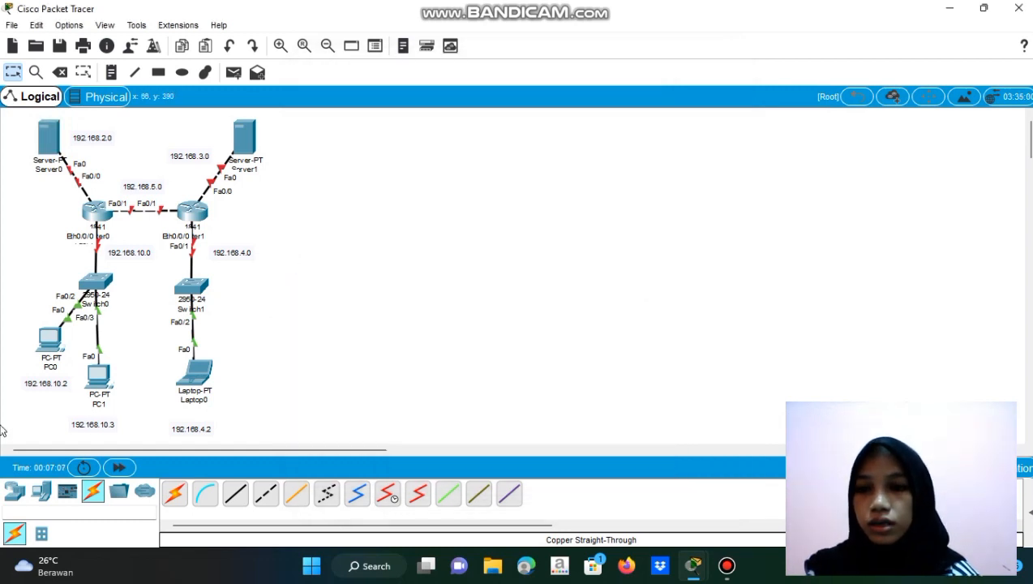
Set PC0's static IPv4 address to 192.168.10.2 in its IP configuration.
{"action": "left_click", "coordinate": [51, 338]}
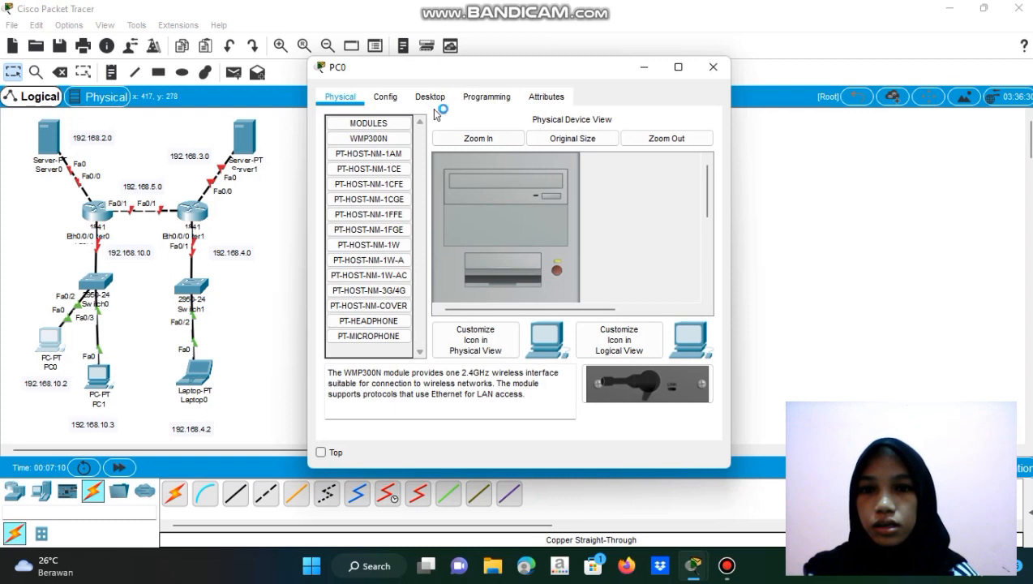
{"action": "left_click", "coordinate": [429, 98]}
{"action": "left_click", "coordinate": [385, 173]}
{"action": "left_click", "coordinate": [452, 203]}
{"action": "type", "text": "192.168"}
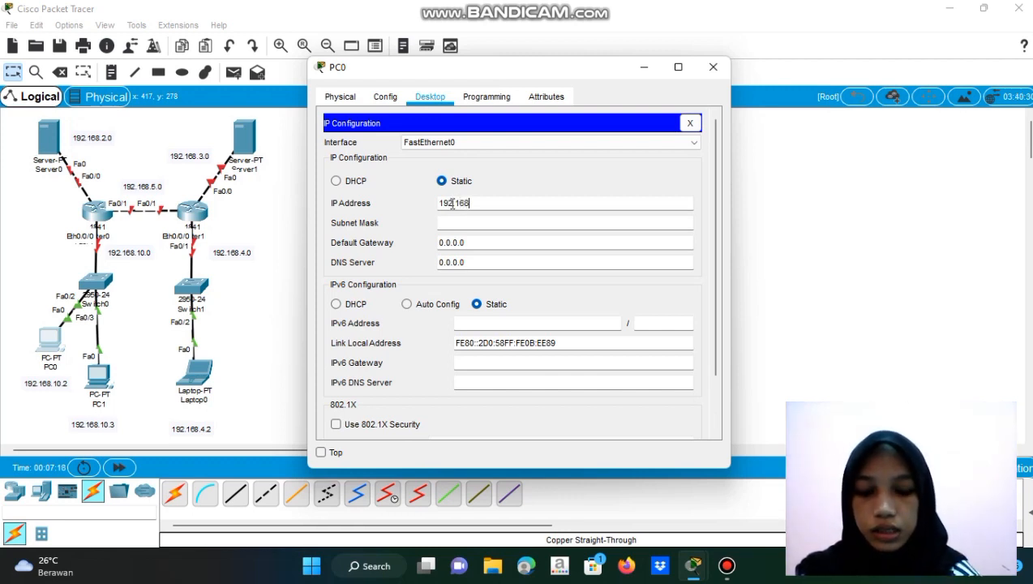
{"action": "type", "text": ".1"}
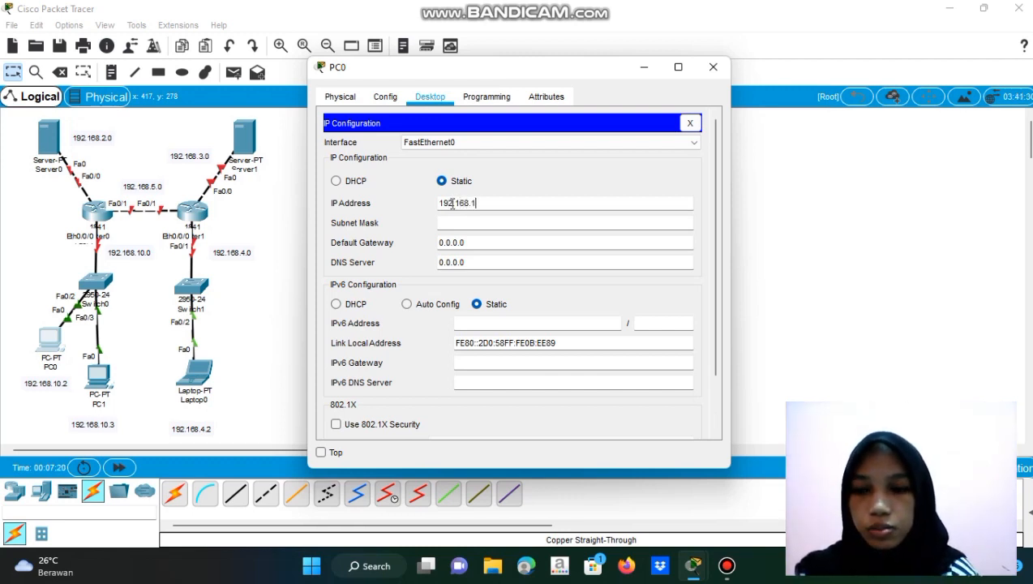
{"action": "type", "text": "0.2"}
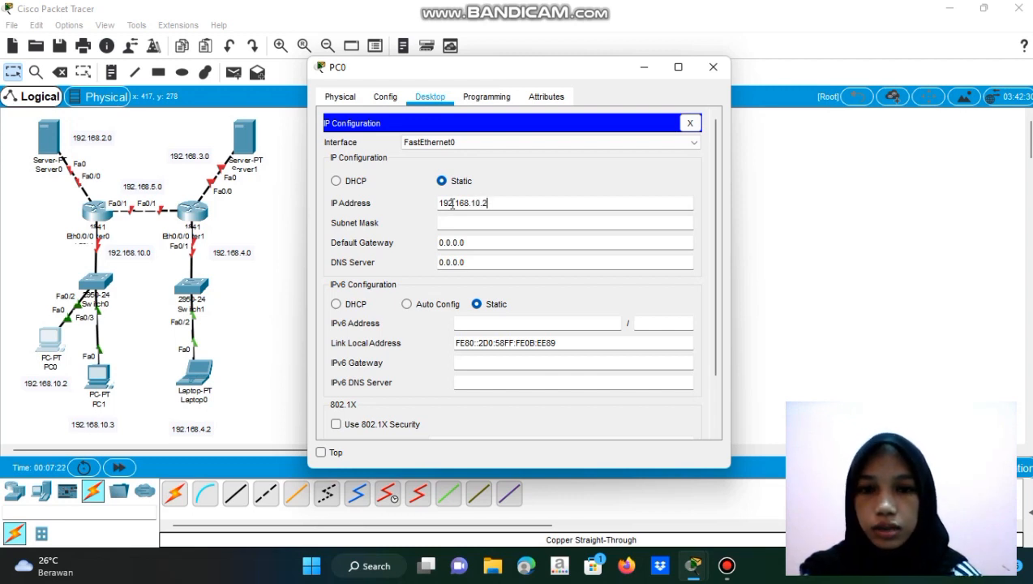
Set PC0's default gateway to 192.168.10.1 and clear its DNS server address.
{"action": "left_click_drag", "start_coordinate": [470, 244], "coordinate": [433, 255]}
{"action": "key", "text": "BackSpace"}
{"action": "type", "text": "192.168"}
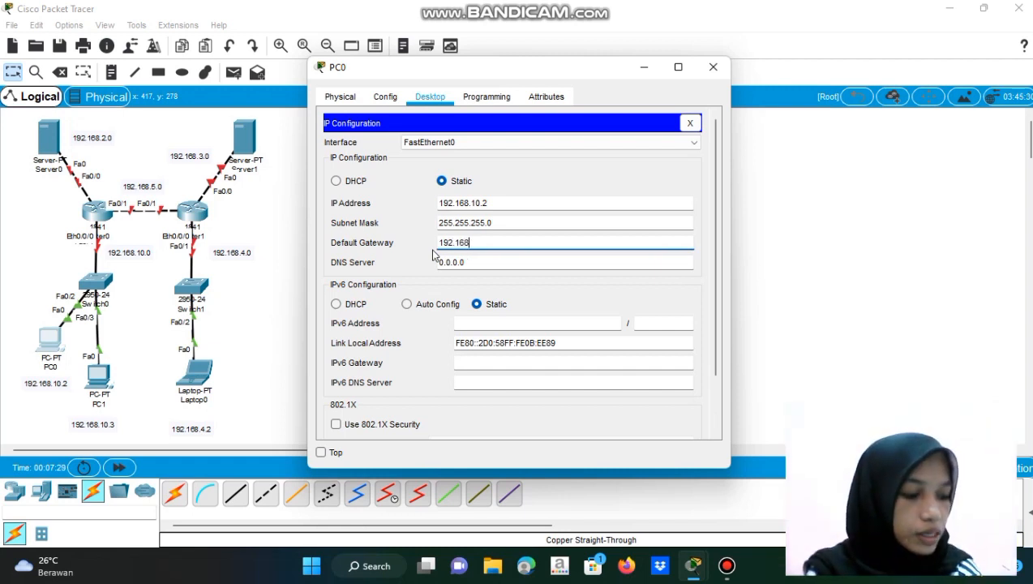
{"action": "type", "text": "10"}
{"action": "key", "text": "BackSpace"}
{"action": "type", "text": ".10.1"}
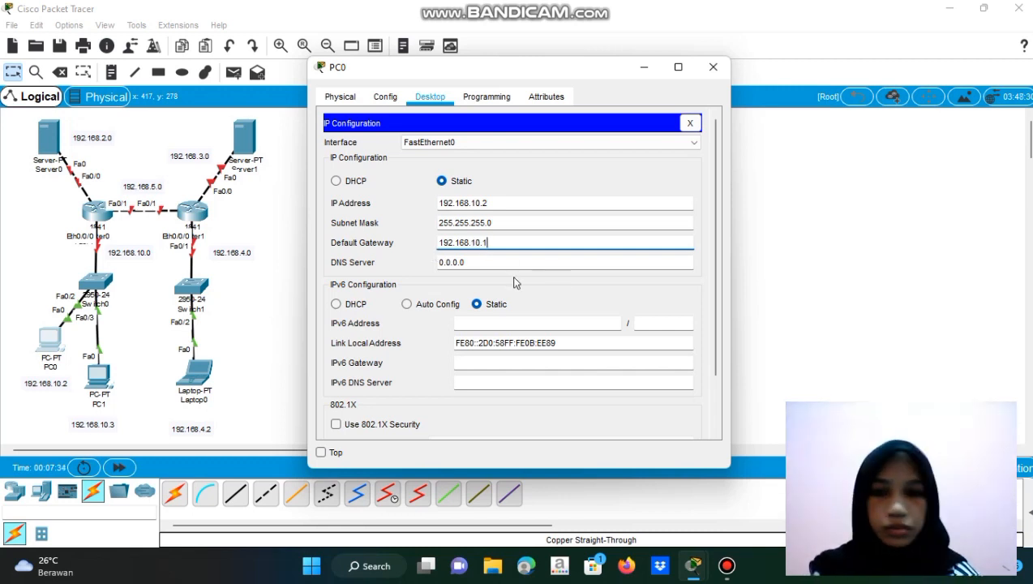
{"action": "left_click_drag", "start_coordinate": [471, 266], "coordinate": [429, 264]}
{"action": "key", "text": "BackSpace"}
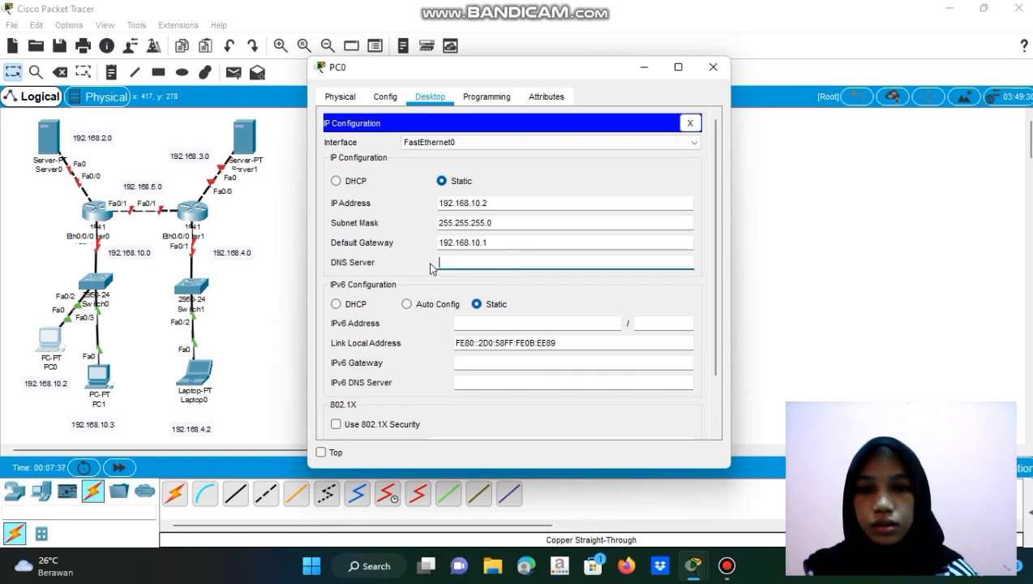
Set PC1's static IPv4 address to 192.168.10.3 in its IP configuration.
{"action": "left_click", "coordinate": [105, 378]}
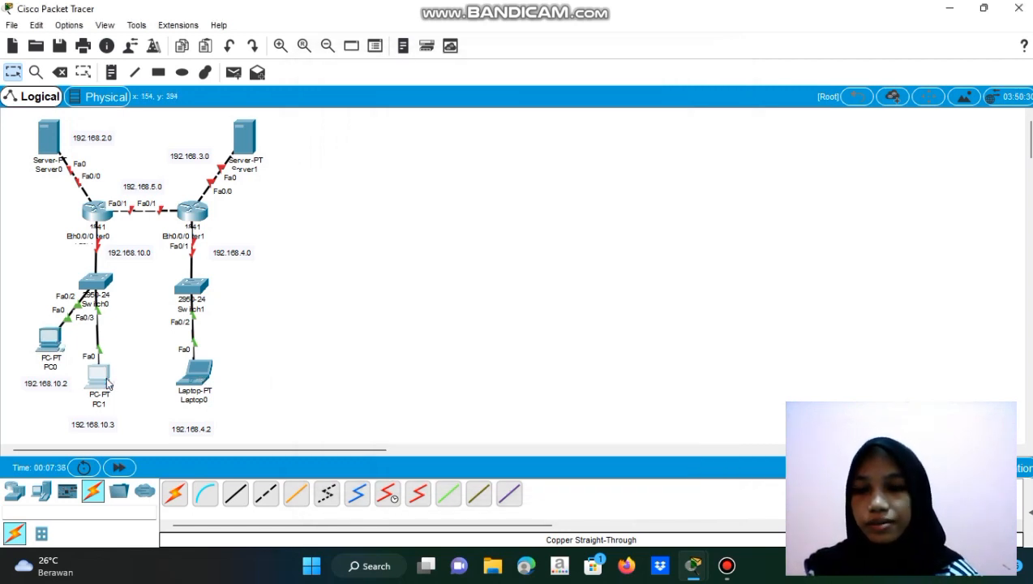
{"action": "left_click", "coordinate": [429, 96]}
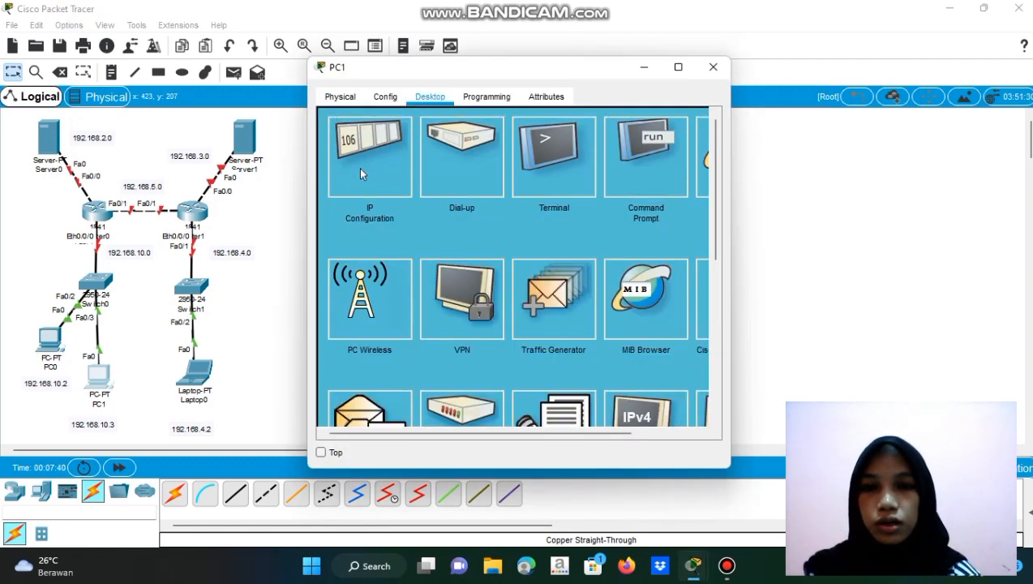
{"action": "left_click", "coordinate": [362, 177]}
{"action": "type", "text": "192.168.10.3"}
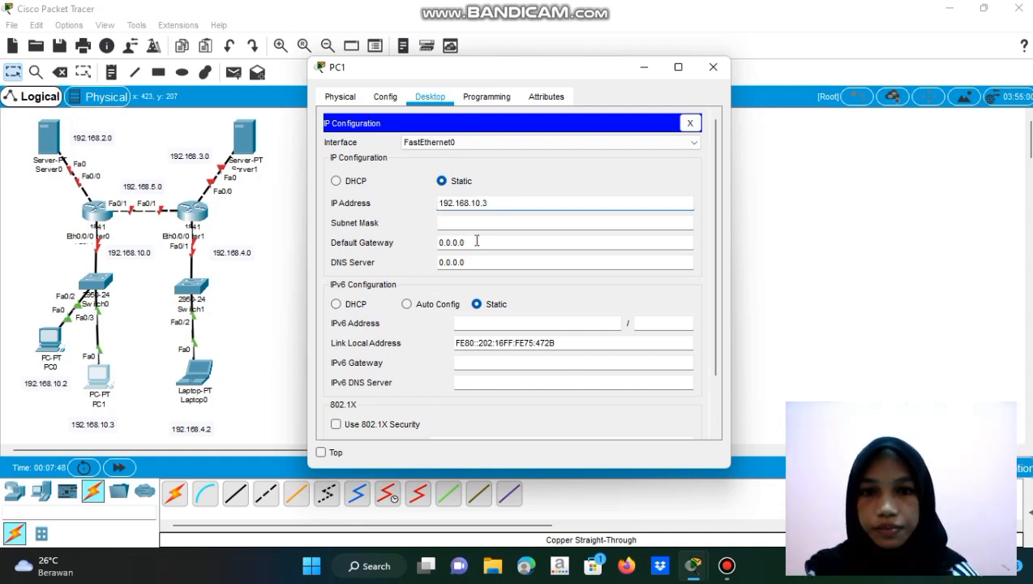
Set PC1's default gateway to 192.168.10.1 and clear its DNS server address.
{"action": "left_click_drag", "start_coordinate": [476, 241], "coordinate": [441, 247]}
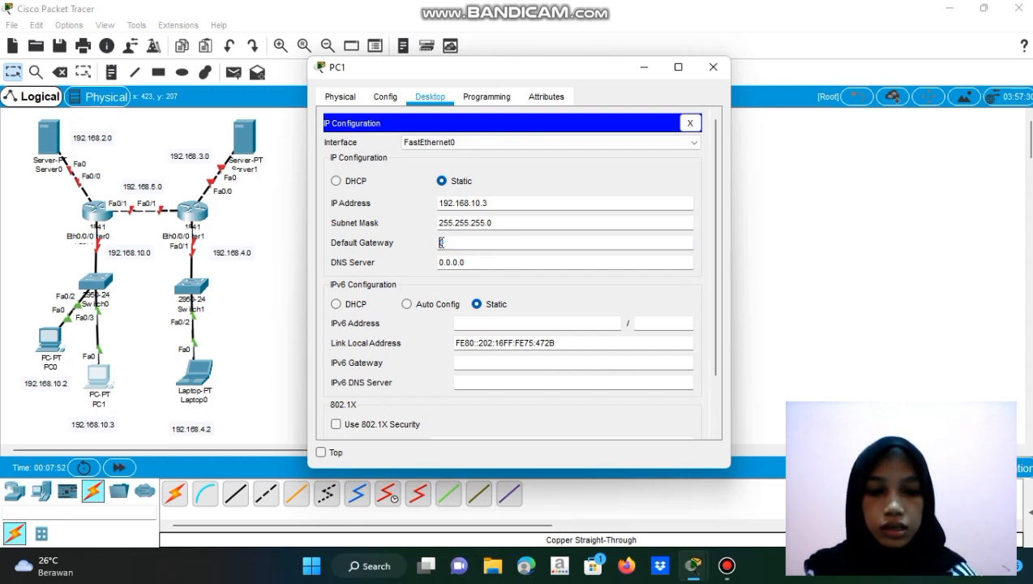
{"action": "type", "text": "192.168.10.1"}
{"action": "left_click_drag", "start_coordinate": [471, 261], "coordinate": [436, 268]}
{"action": "key", "text": "BackSpace"}
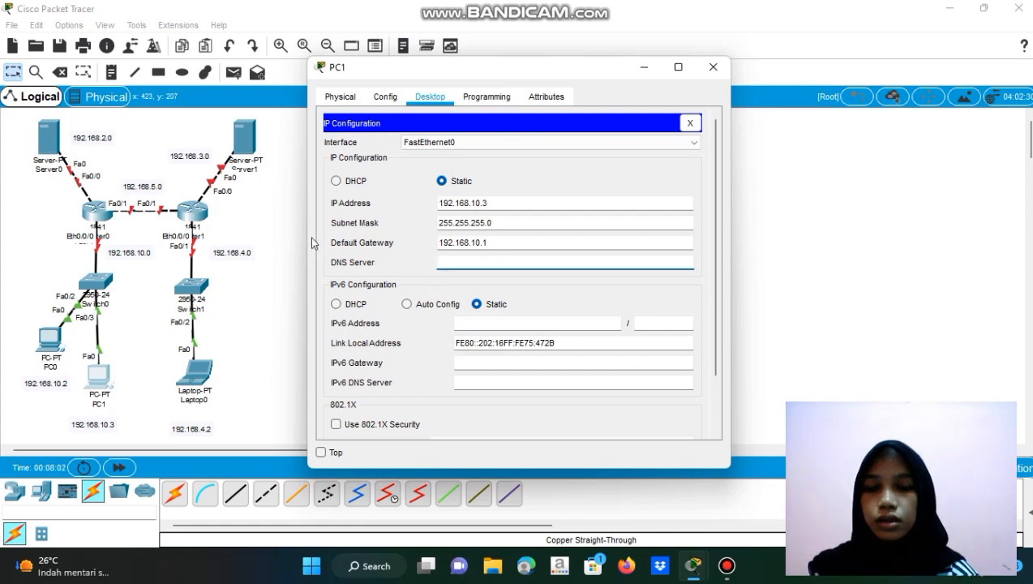
Set Server1's static IPv4 address to 192.168.3.2 in its IP configuration.
{"action": "left_click", "coordinate": [247, 150]}
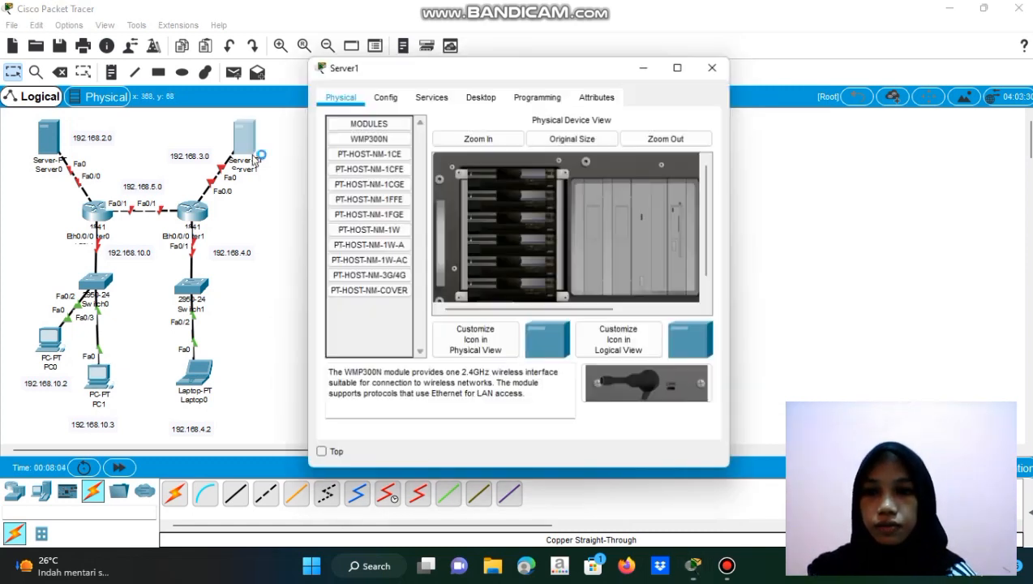
{"action": "left_click", "coordinate": [462, 102]}
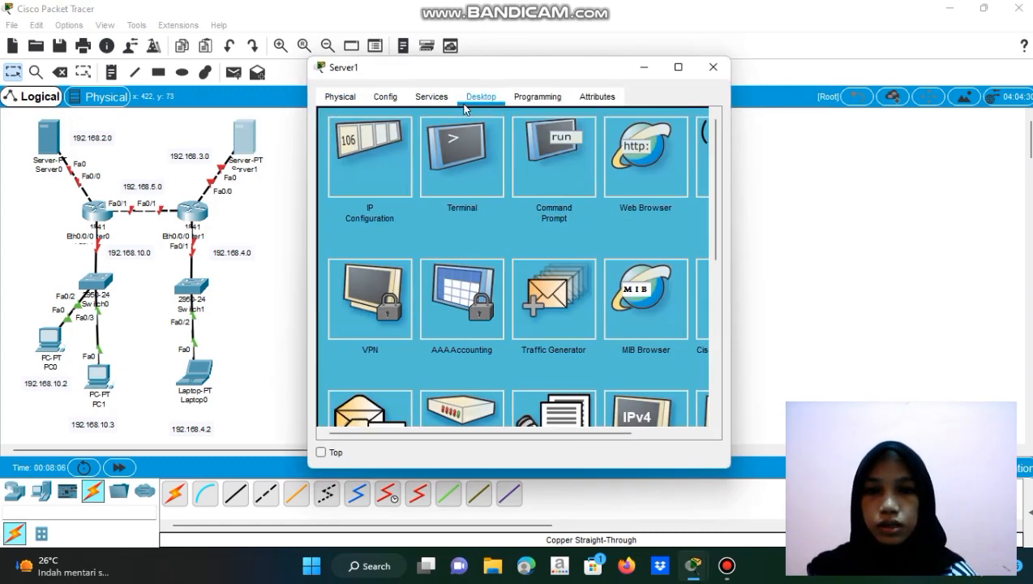
{"action": "left_click", "coordinate": [364, 160]}
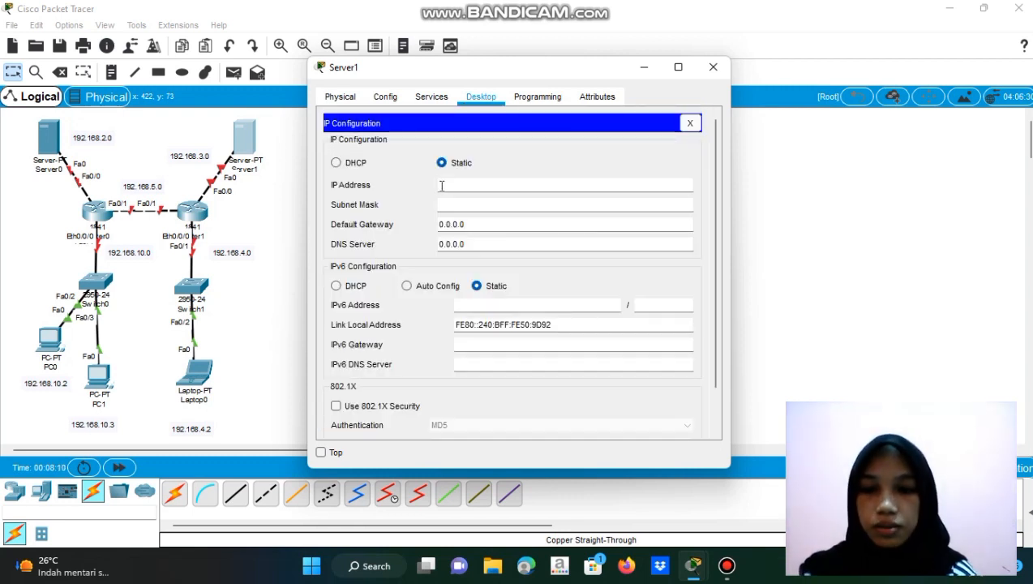
{"action": "type", "text": "192"}
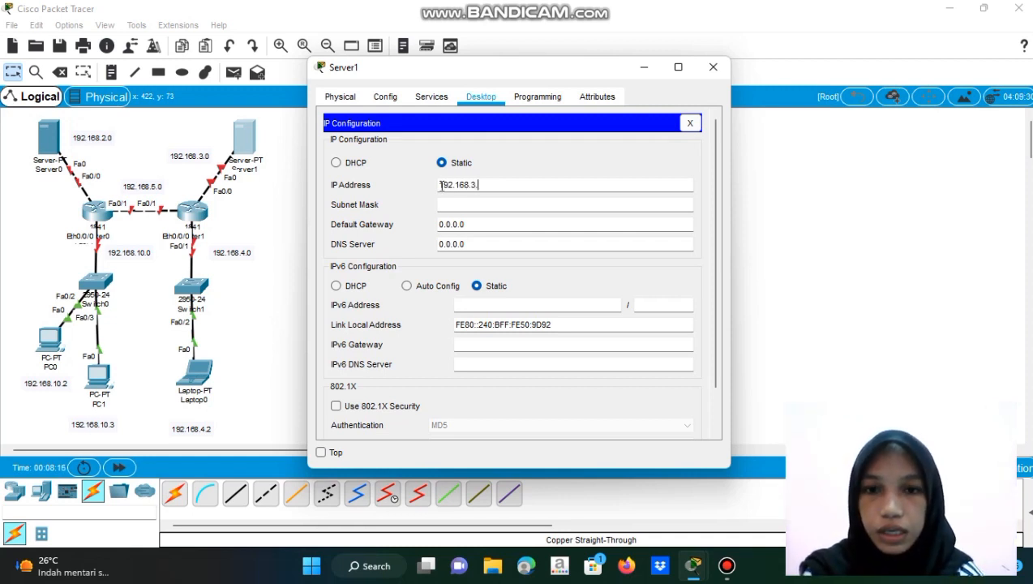
{"action": "type", "text": ".168.3.2"}
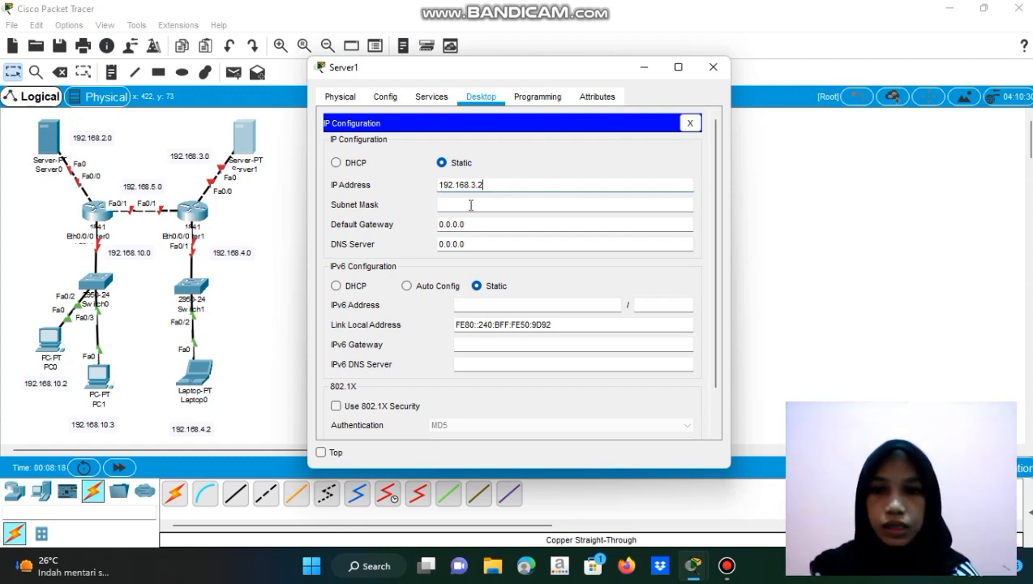
Set Server1's default gateway to 192.168.3.1 and clear its DNS server address.
{"action": "left_click_drag", "start_coordinate": [473, 228], "coordinate": [439, 227]}
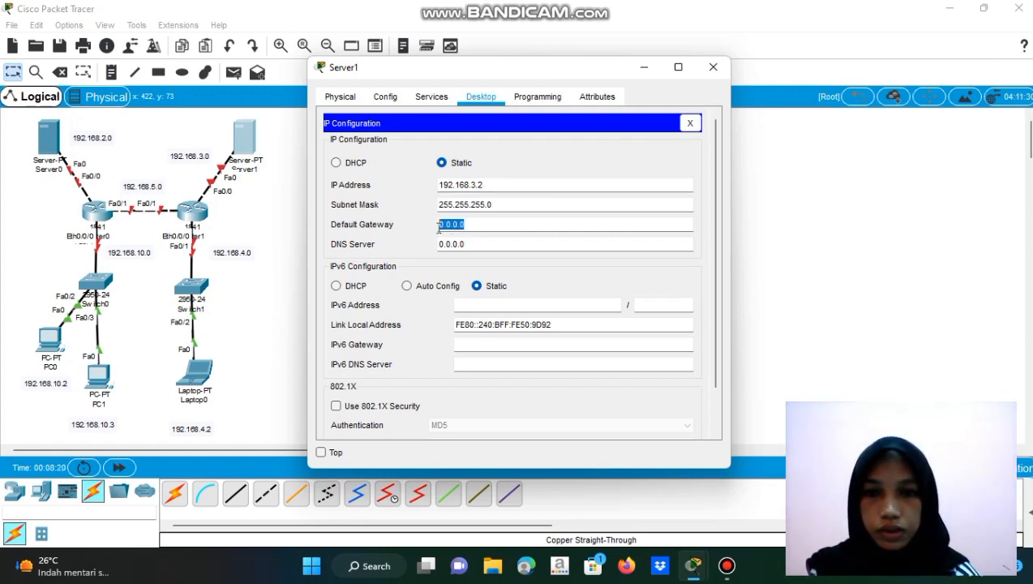
{"action": "key", "text": "BackSpace"}
{"action": "type", "text": "192"}
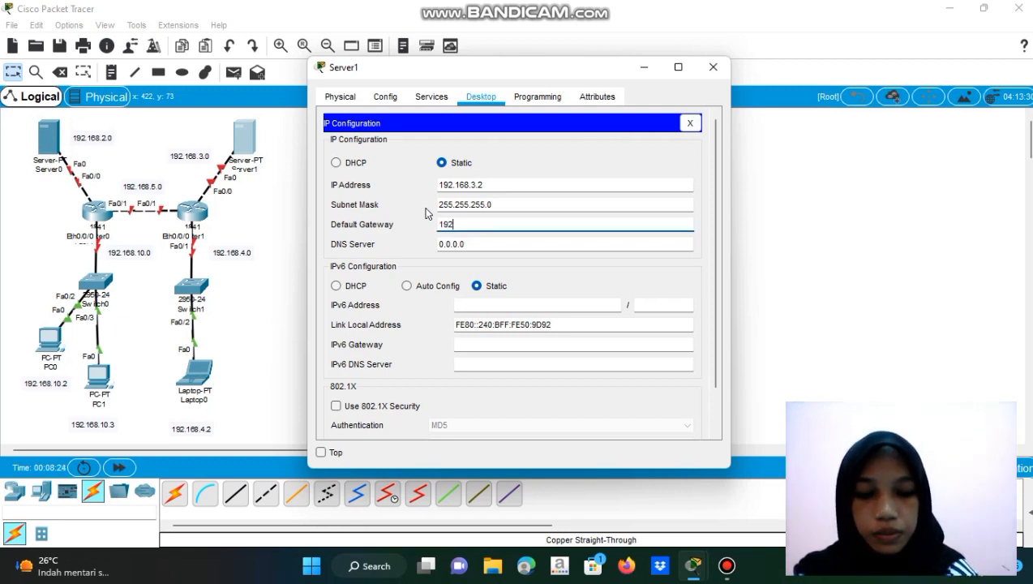
{"action": "type", "text": ".168."}
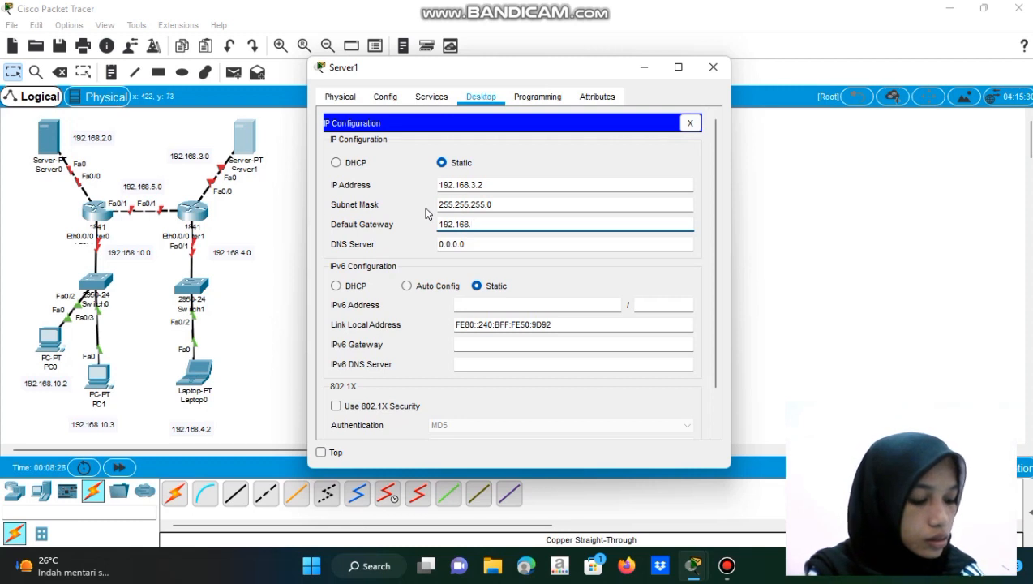
{"action": "type", "text": "3"}
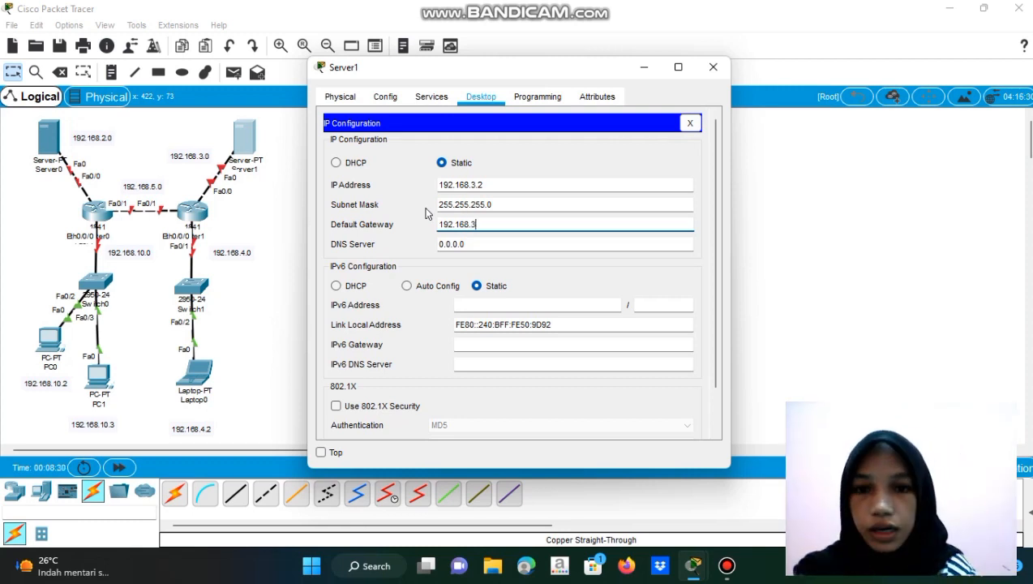
{"action": "type", "text": ".1"}
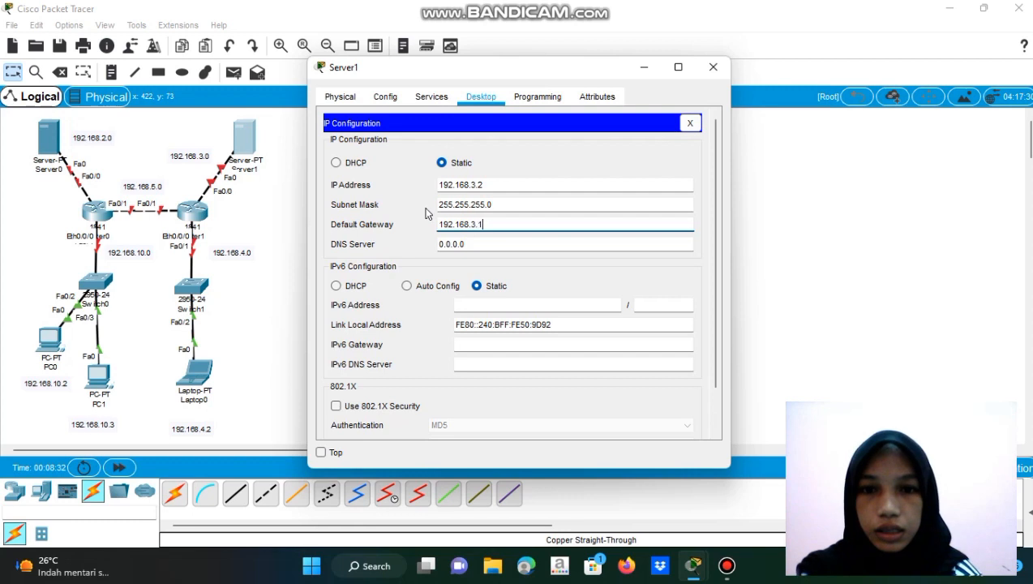
{"action": "left_click", "coordinate": [448, 243]}
{"action": "double_click", "coordinate": [448, 243]}
{"action": "key", "text": "BackSpace"}
{"action": "left_click_drag", "start_coordinate": [292, 290], "coordinate": [193, 383]}
Set Laptop0's static IPv4 address to 192.168.4.2 in its IP configuration.
{"action": "left_click", "coordinate": [192, 381]}
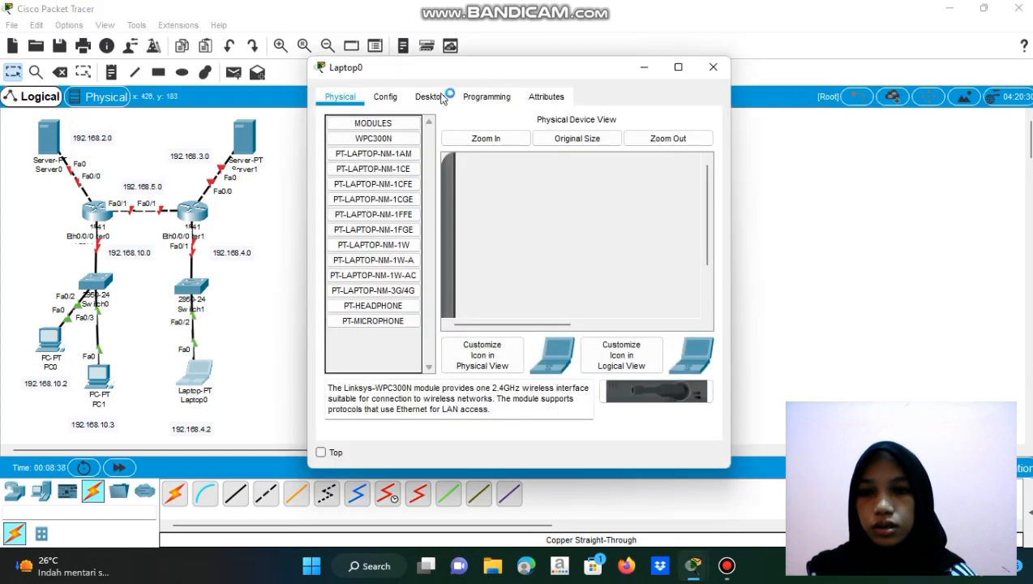
{"action": "left_click", "coordinate": [429, 96]}
{"action": "left_click", "coordinate": [354, 169]}
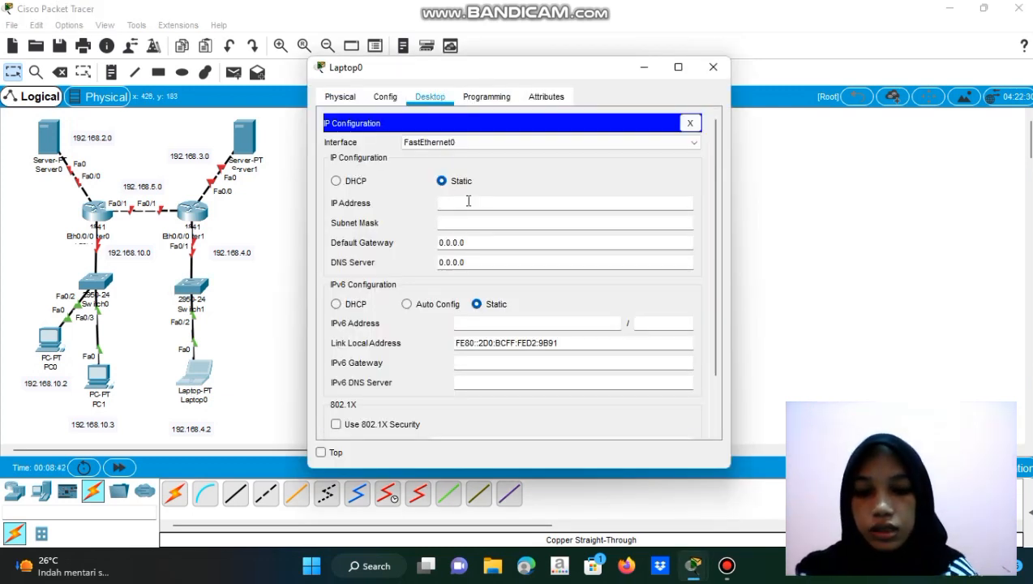
{"action": "type", "text": "192.168"}
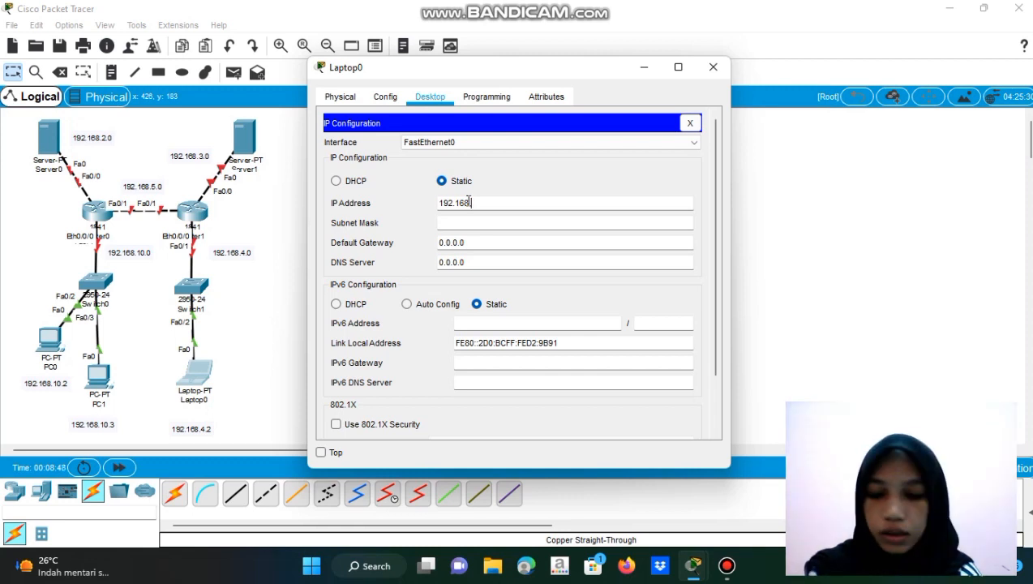
{"action": "type", "text": ".4.2"}
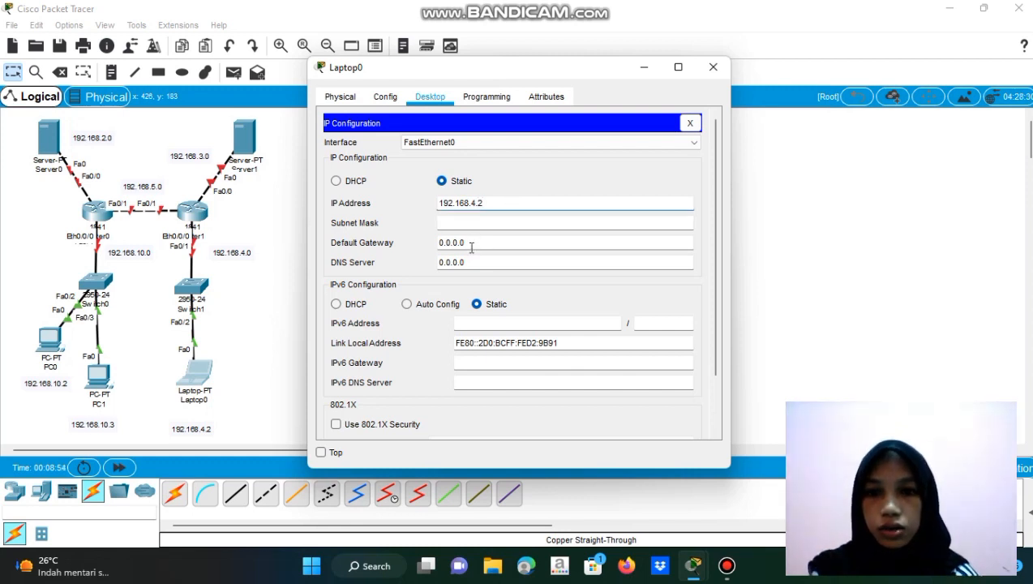
Set Laptop0's default gateway to 192.168.4.1.
{"action": "left_click", "coordinate": [444, 242]}
{"action": "key", "text": "BackSpace"}
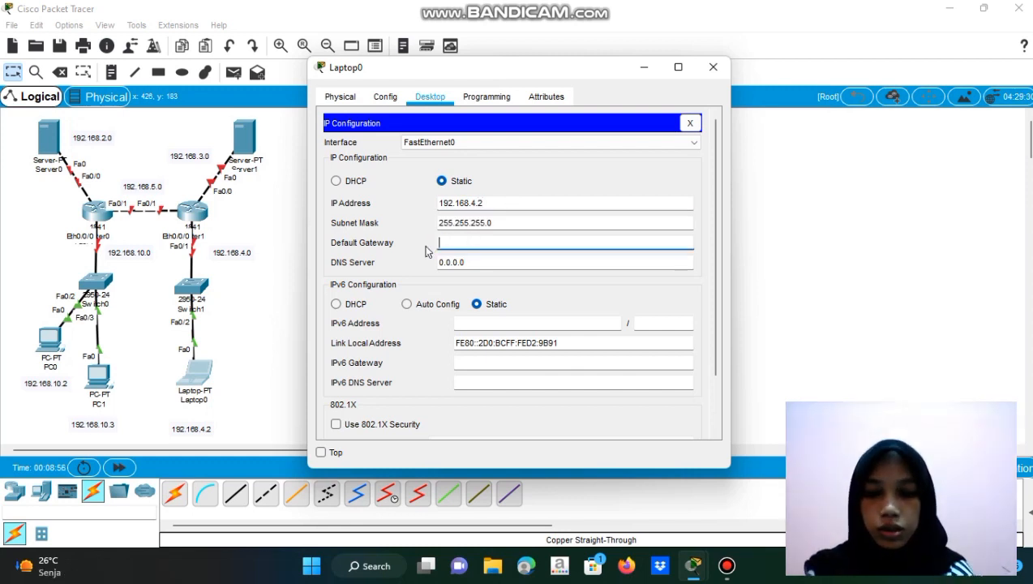
{"action": "type", "text": "192.1"}
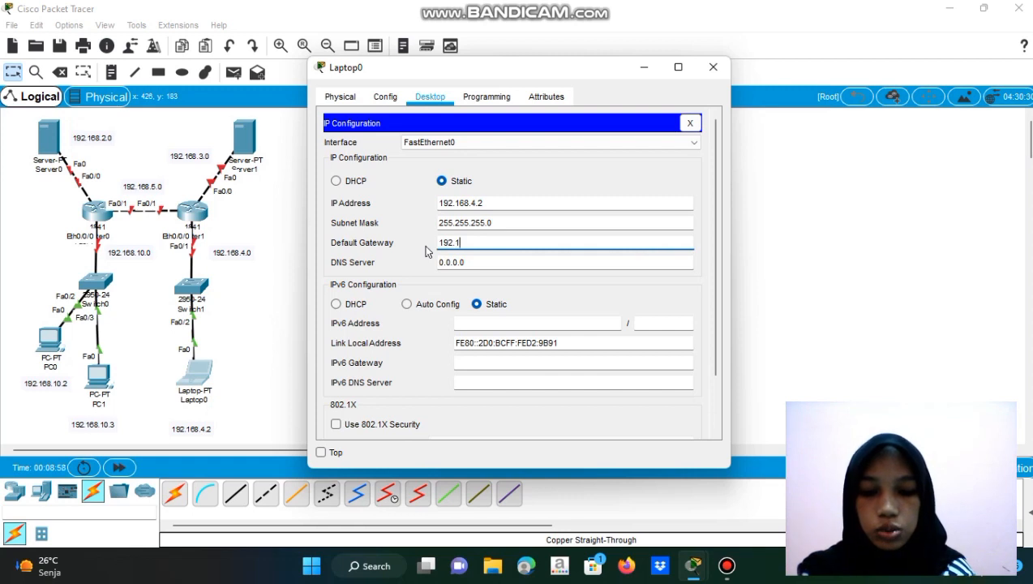
{"action": "type", "text": "68."}
{"action": "type", "text": "4.1"}
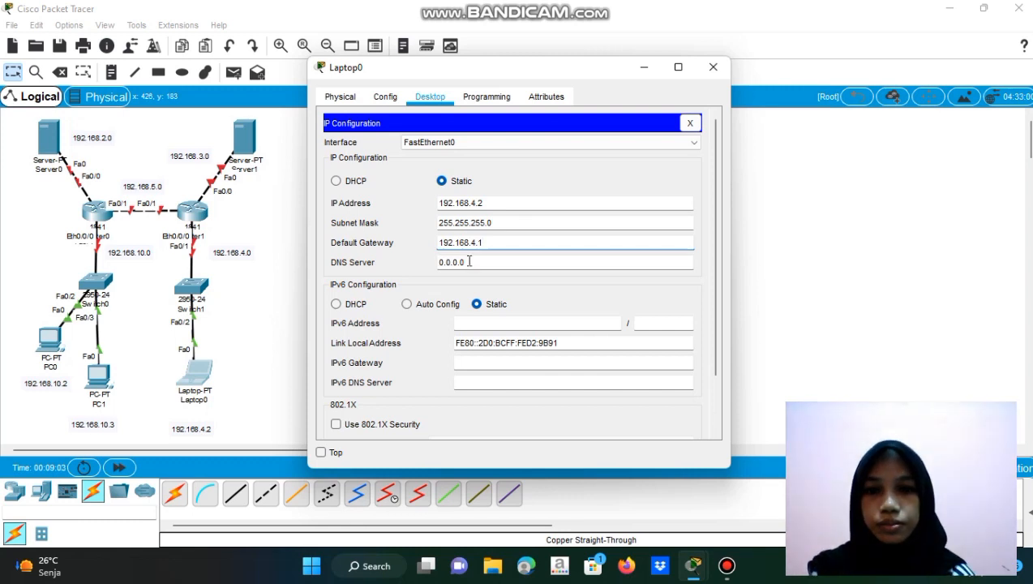
Clear Laptop0's DNS server address and leave its configuration.
{"action": "key", "text": "Tab"}
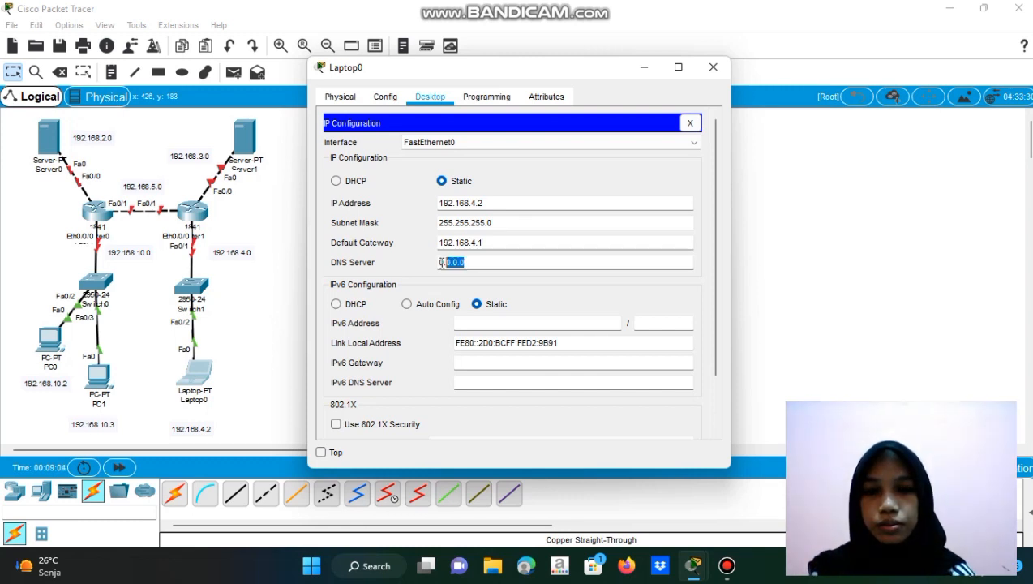
{"action": "key", "text": "BackSpace"}
{"action": "left_click", "coordinate": [241, 350]}
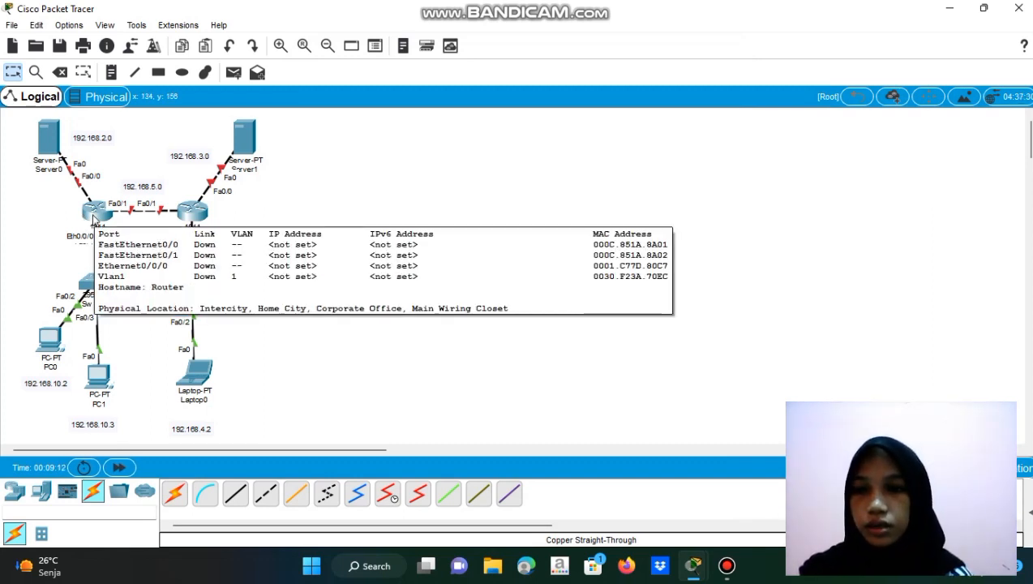
Give Router0's FastEthernet0/0 the IP address 192.168.2.1 with mask 255.255.255.0 and turn the port on.
{"action": "left_click", "coordinate": [94, 213]}
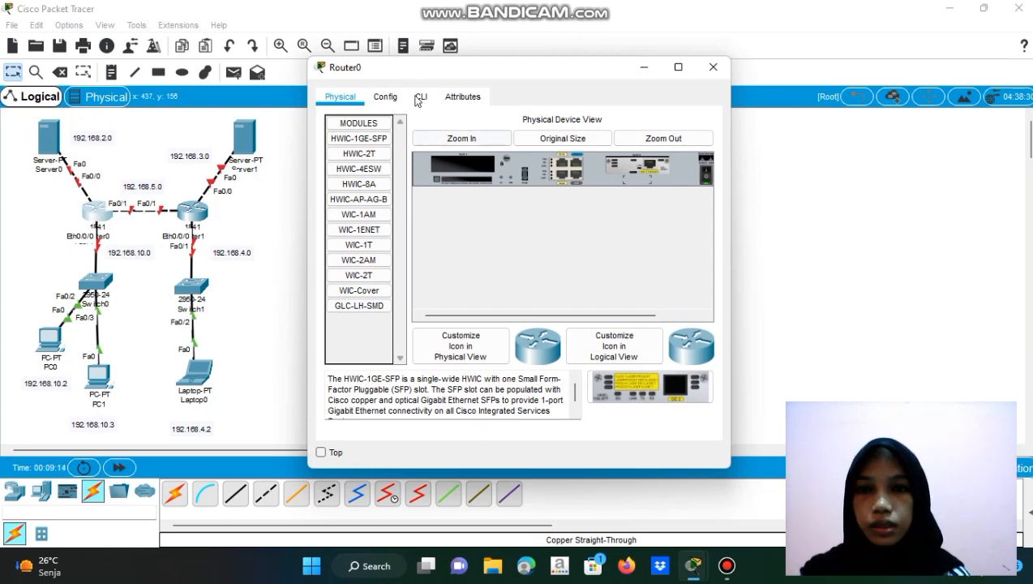
{"action": "left_click", "coordinate": [386, 96]}
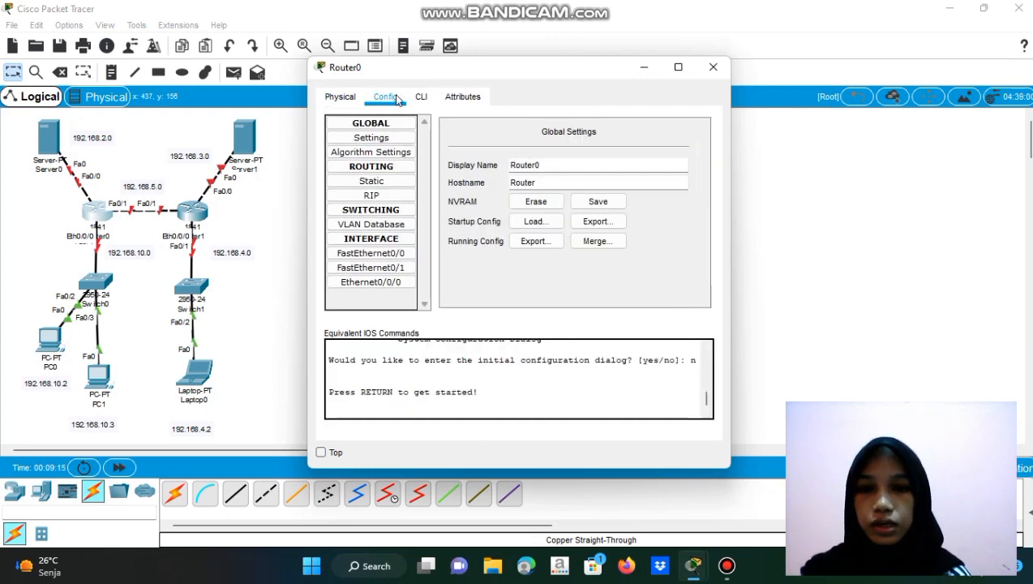
{"action": "left_click", "coordinate": [404, 254]}
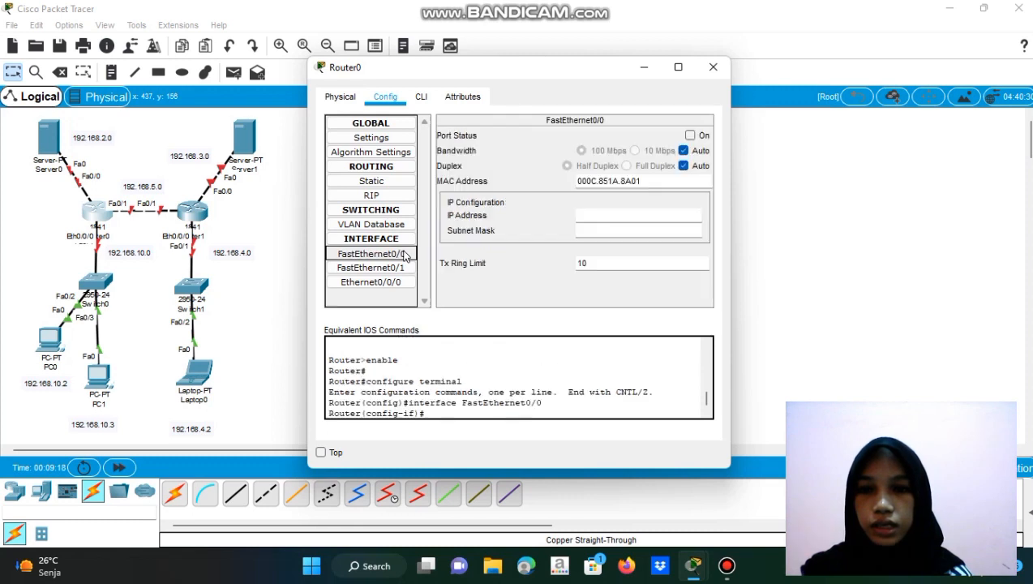
{"action": "left_click", "coordinate": [583, 215]}
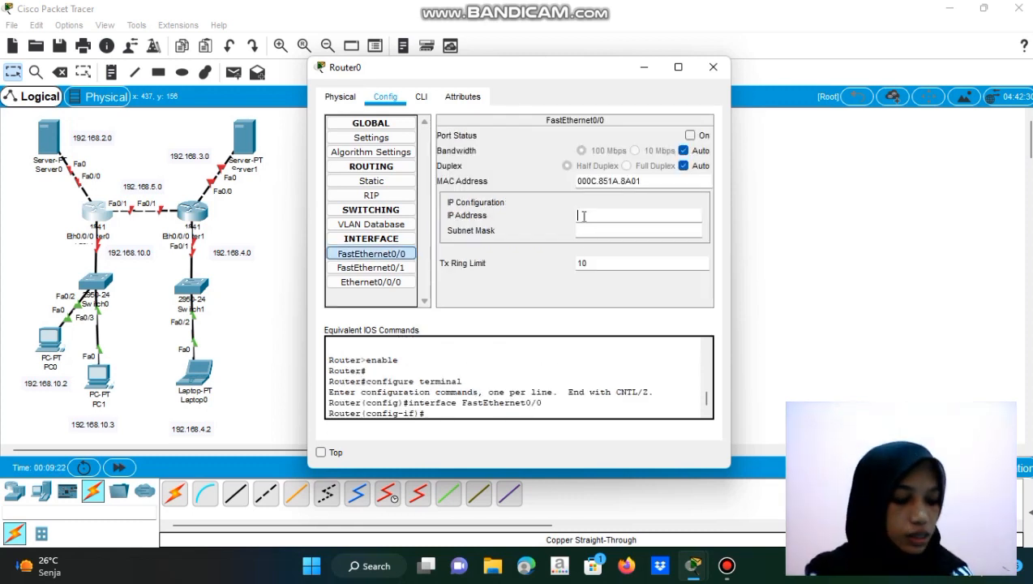
{"action": "type", "text": "192.16"}
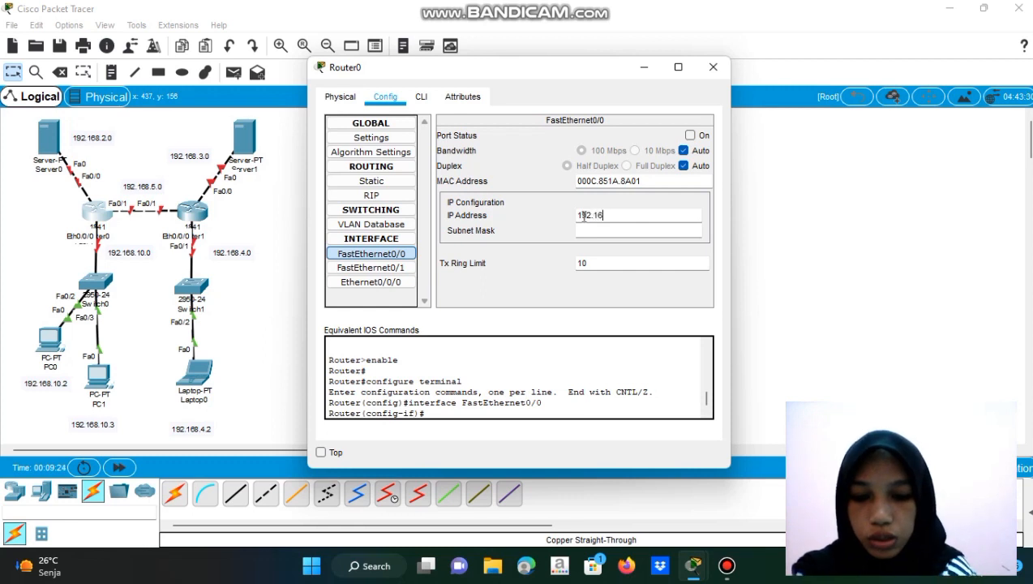
{"action": "type", "text": "8.2."}
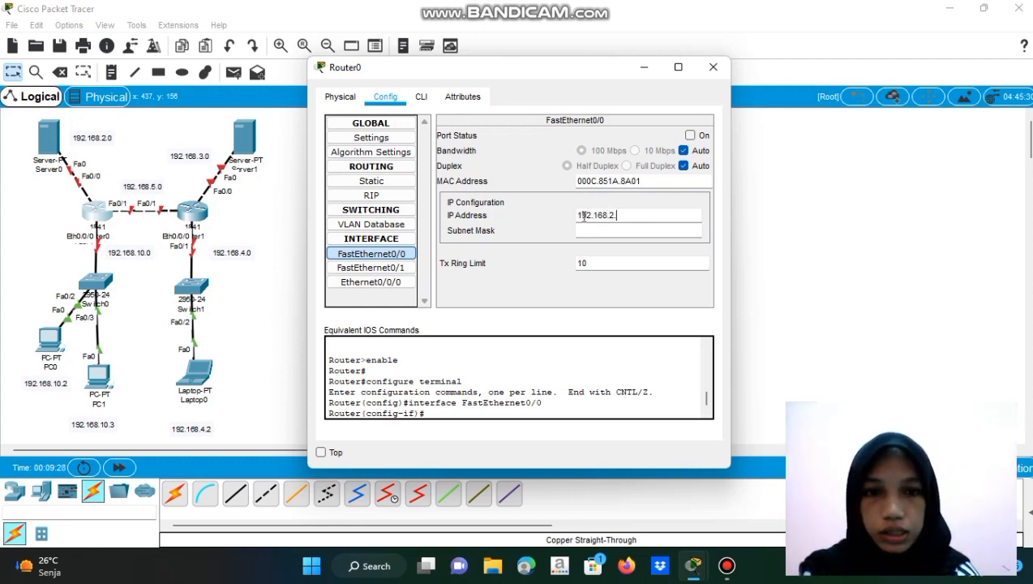
{"action": "type", "text": "1"}
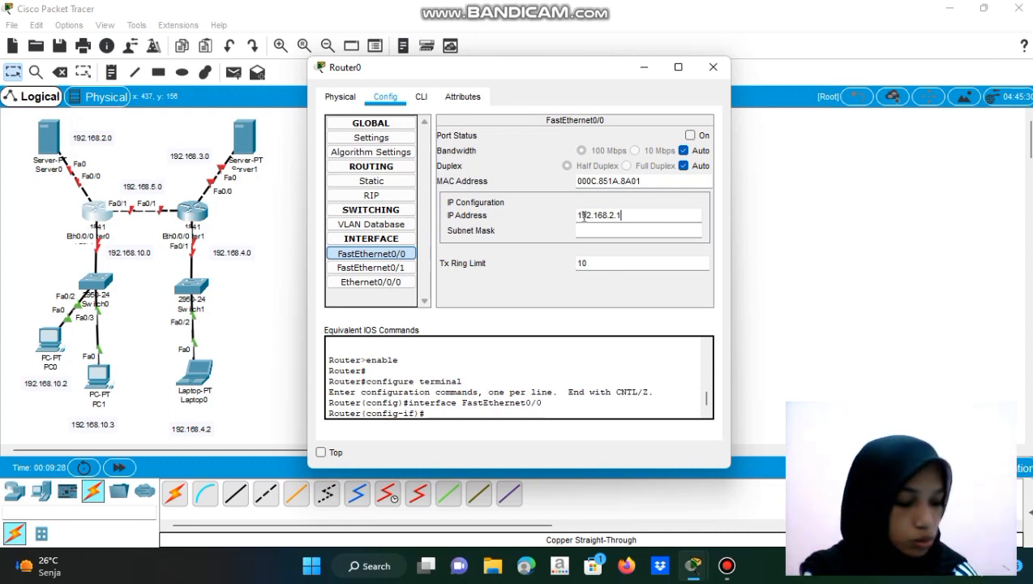
{"action": "left_click", "coordinate": [655, 233]}
{"action": "left_click", "coordinate": [690, 134]}
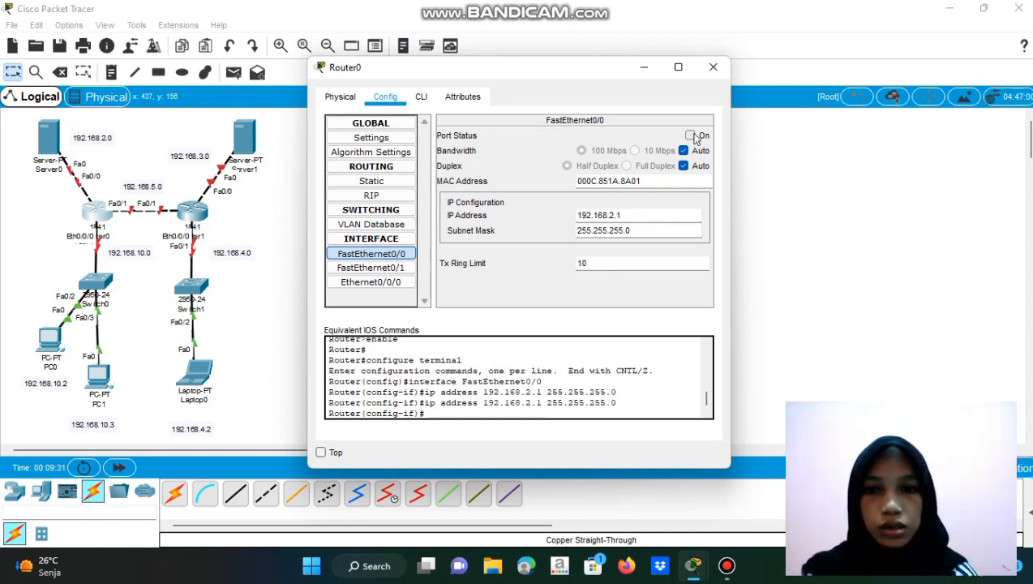
Give Router0's FastEthernet0/1 the IP address 192.168.5.1 with mask 255.255.255.0 and turn the port on.
{"action": "left_click", "coordinate": [369, 268]}
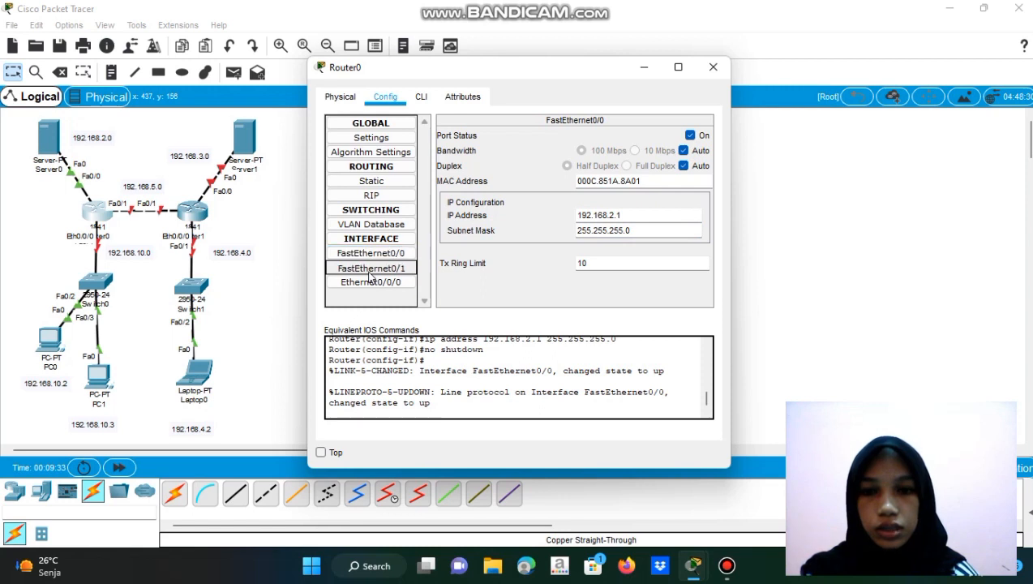
{"action": "left_click", "coordinate": [600, 216]}
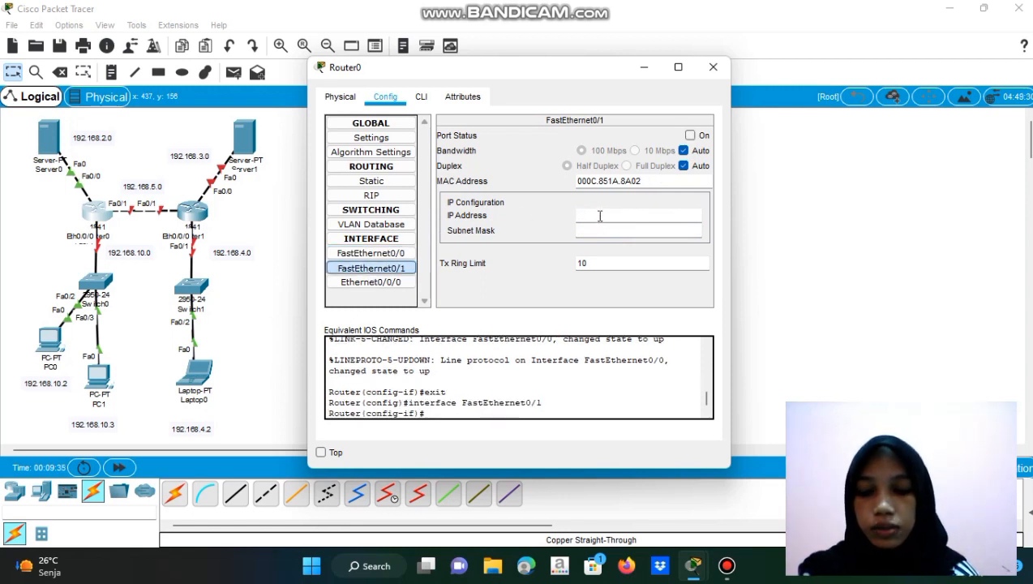
{"action": "type", "text": "192.168"}
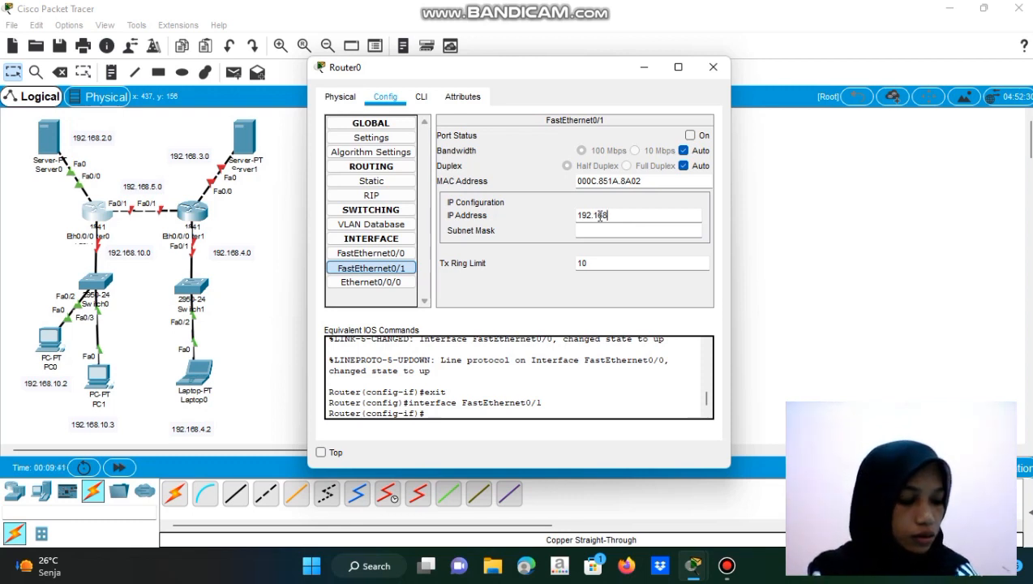
{"action": "type", "text": ".5.1"}
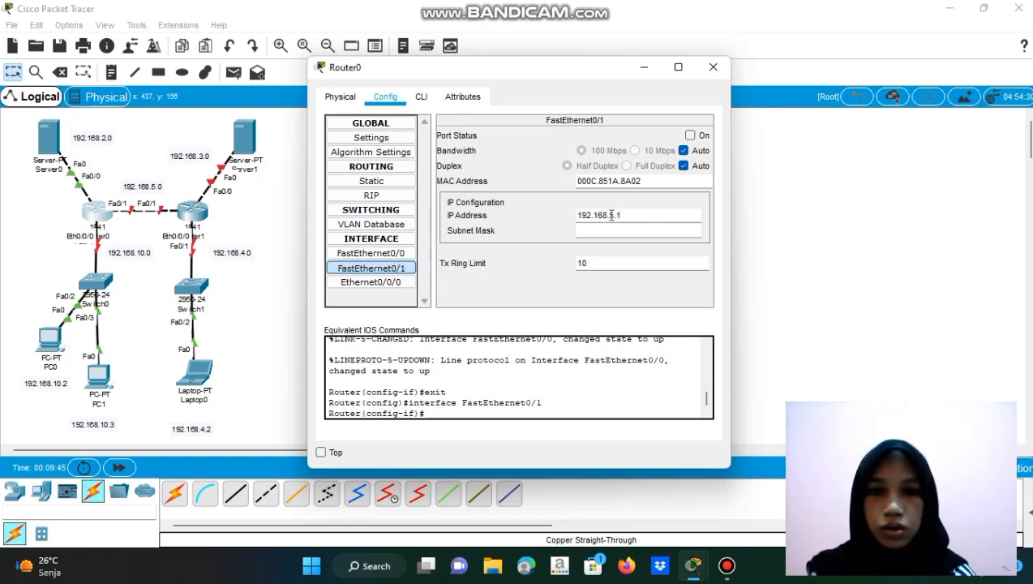
{"action": "left_click", "coordinate": [638, 231]}
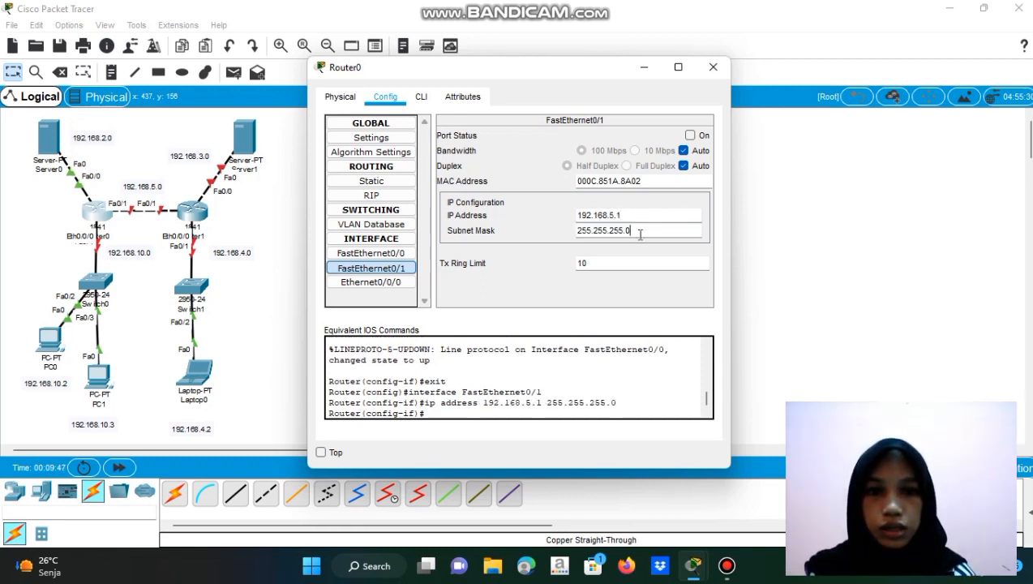
{"action": "left_click", "coordinate": [689, 135]}
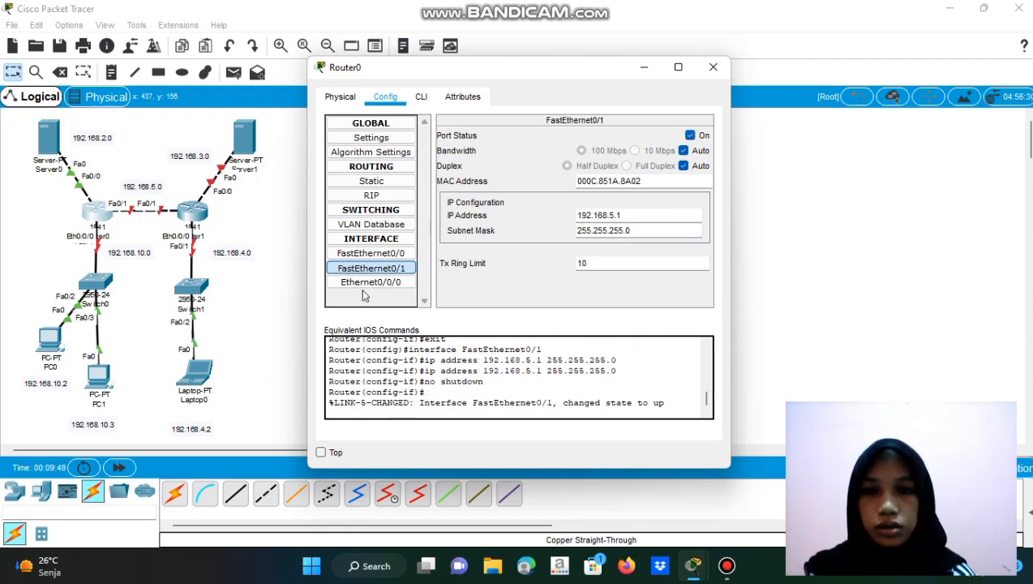
Give Router0's Ethernet0/0/0 the IP address 192.168.10.1 with mask 255.255.255.0, turn the port on and leave the router's configuration.
{"action": "left_click", "coordinate": [369, 284]}
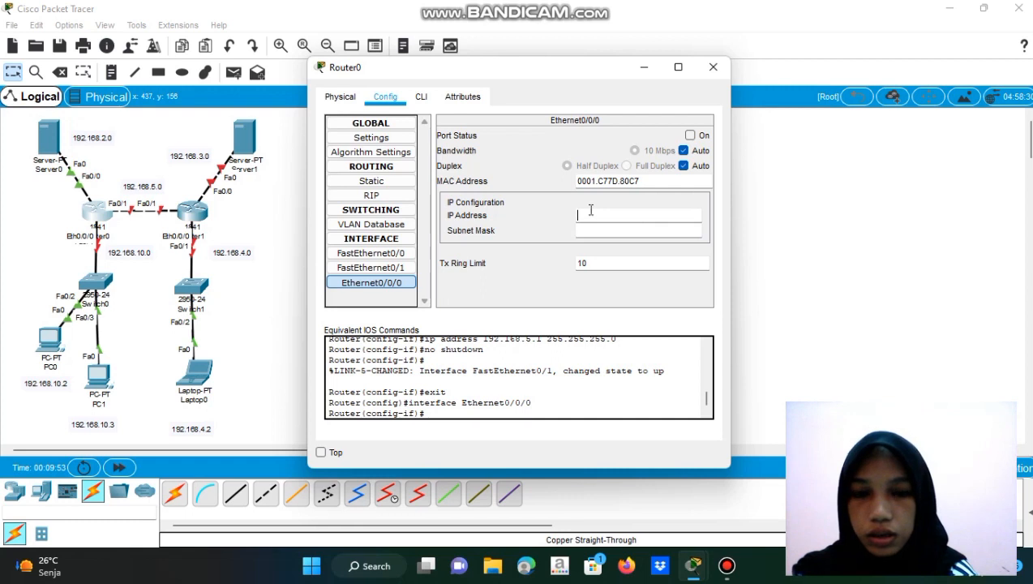
{"action": "type", "text": "192.168.1"}
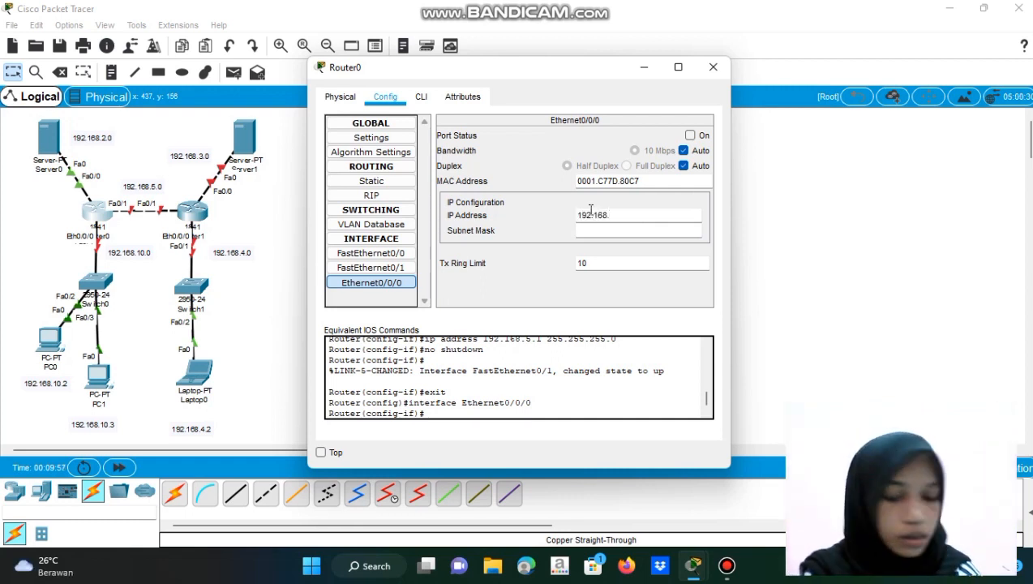
{"action": "type", "text": "0.1"}
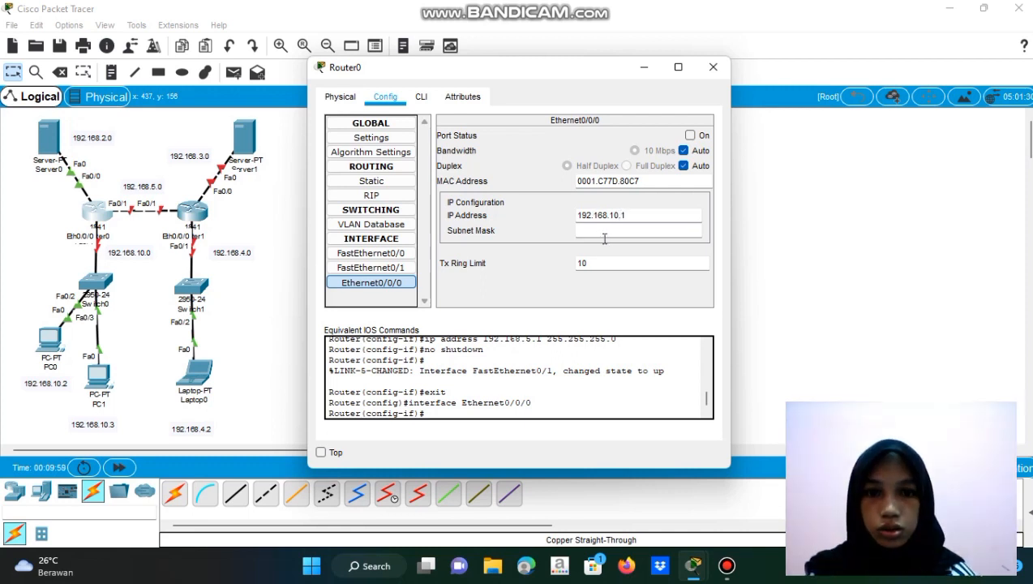
{"action": "left_click", "coordinate": [607, 231]}
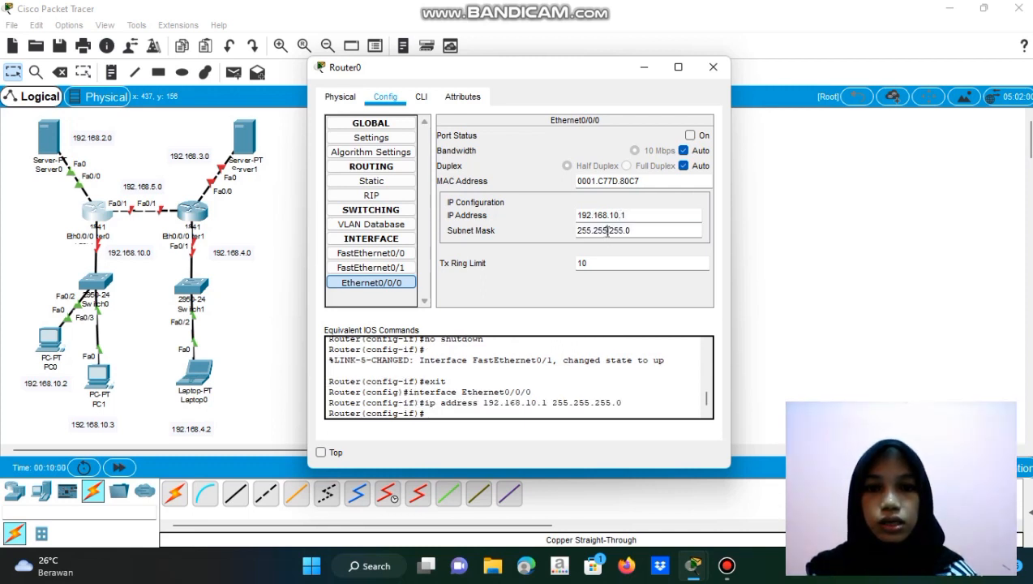
{"action": "left_click", "coordinate": [690, 134]}
{"action": "left_click", "coordinate": [283, 267]}
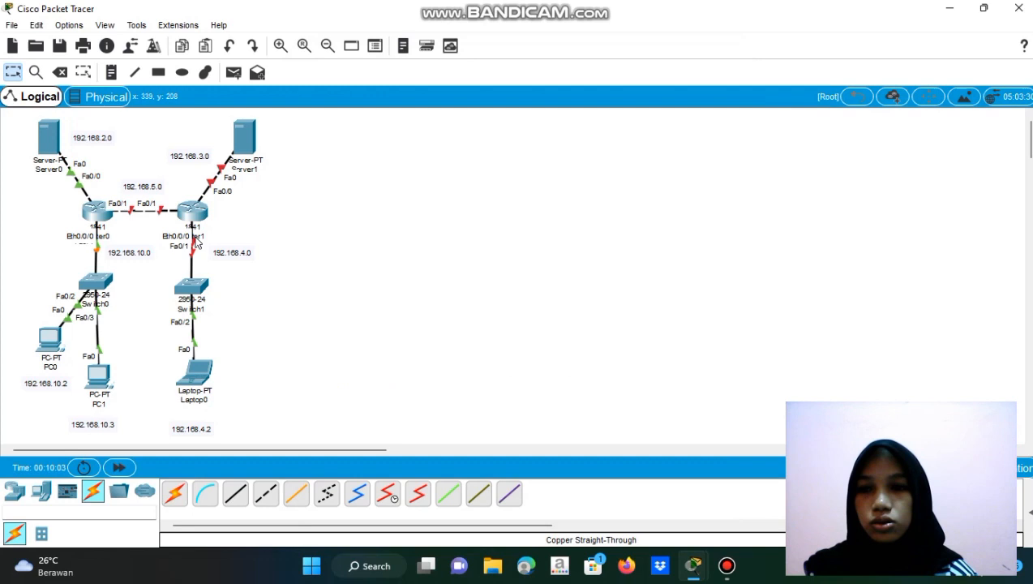
Give Router1's FastEthernet0/0 the IP address 192.168.3.1 with mask 255.255.255.0 and turn the port on.
{"action": "left_click", "coordinate": [190, 219]}
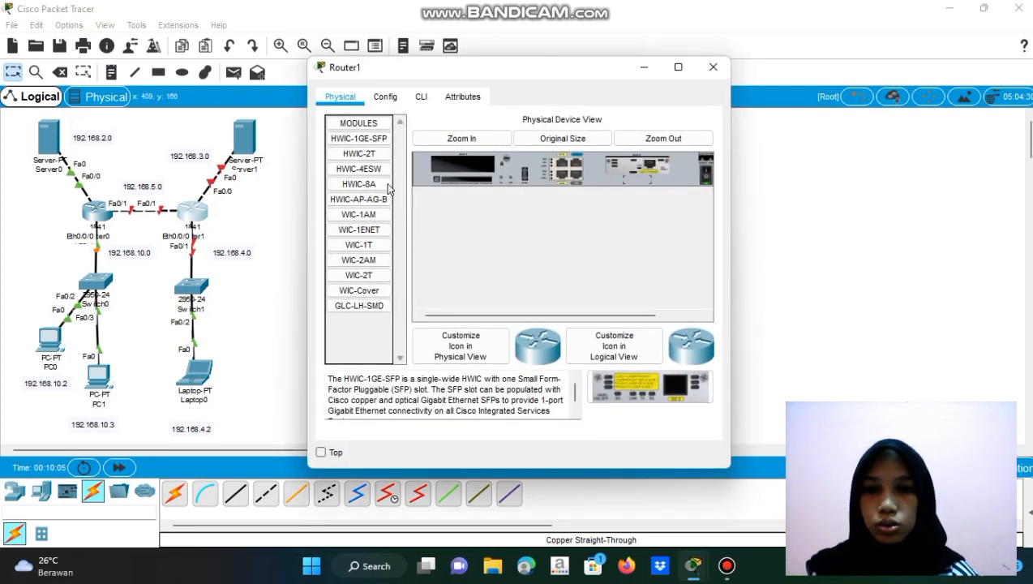
{"action": "left_click", "coordinate": [385, 96]}
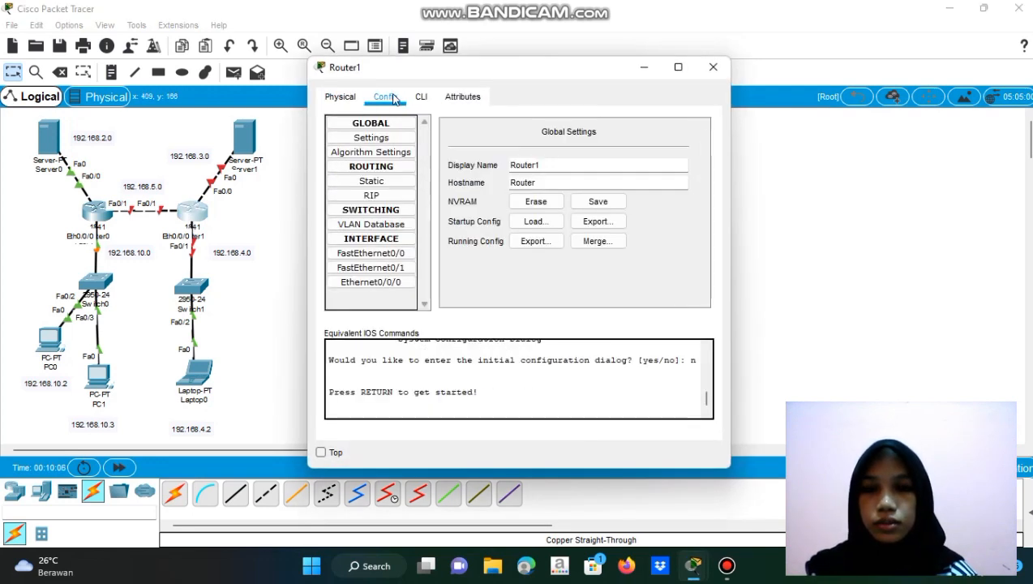
{"action": "left_click", "coordinate": [383, 254]}
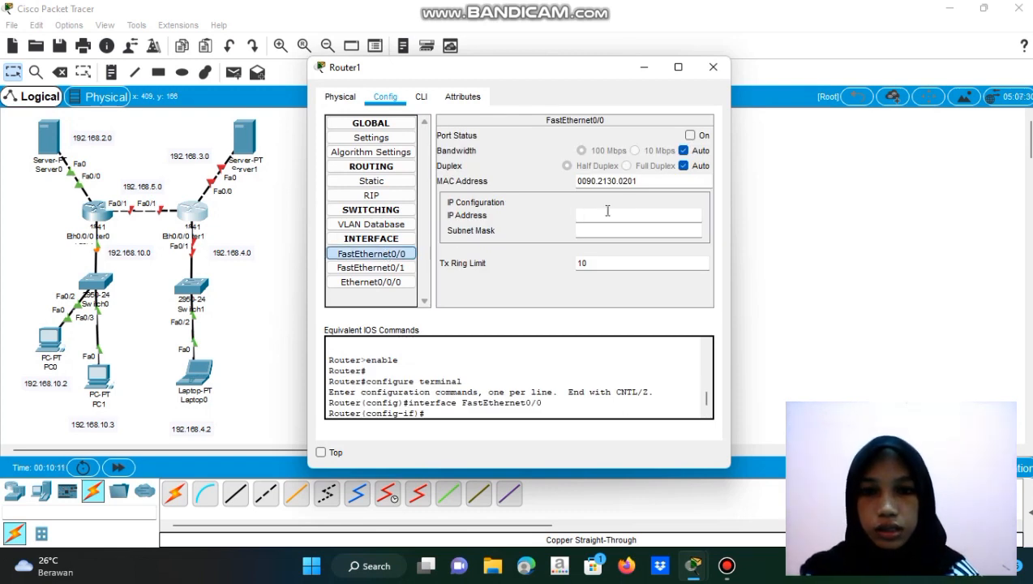
{"action": "type", "text": "192.168"}
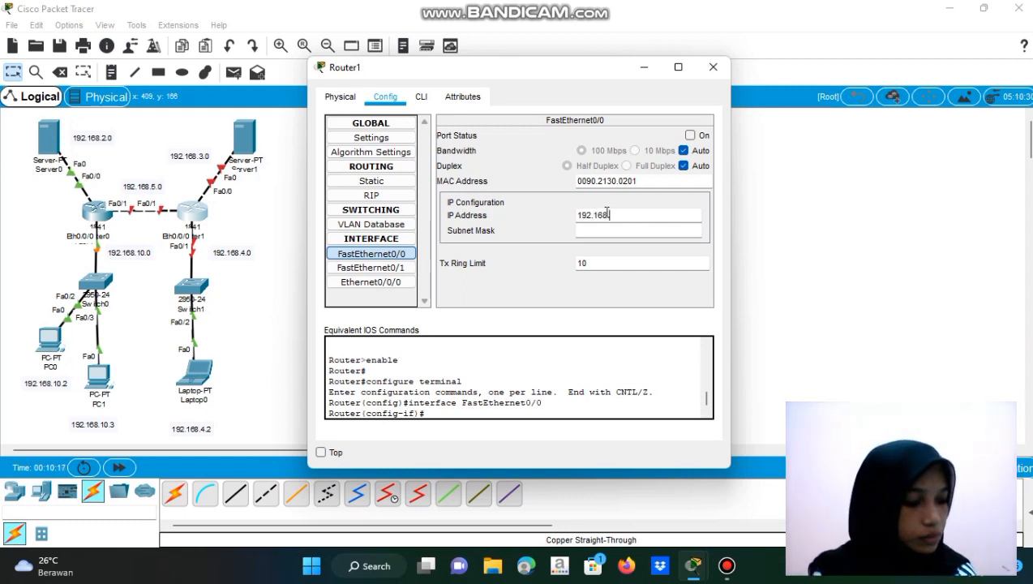
{"action": "type", "text": ".3.1"}
{"action": "left_click", "coordinate": [604, 231]}
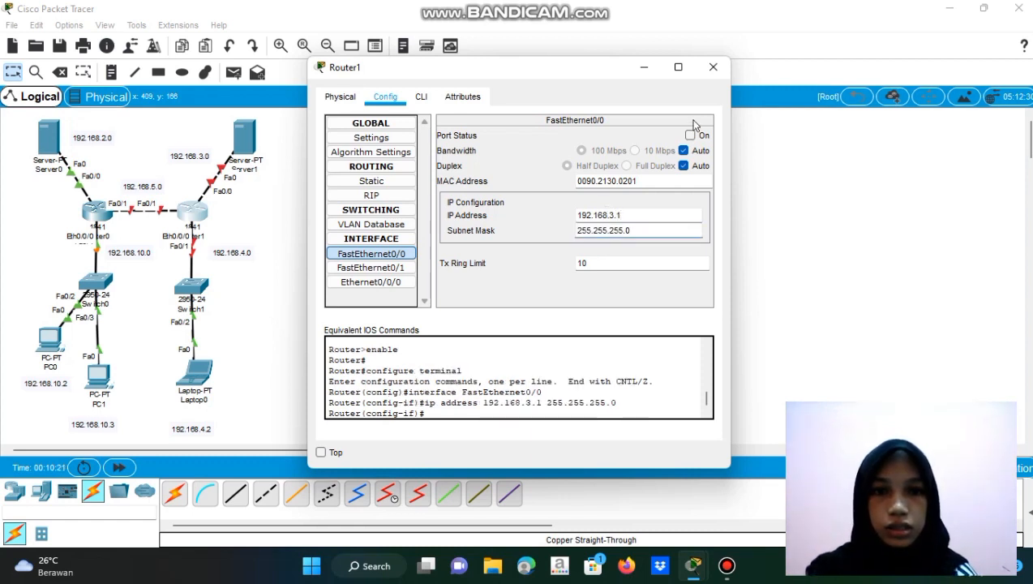
{"action": "left_click", "coordinate": [690, 135]}
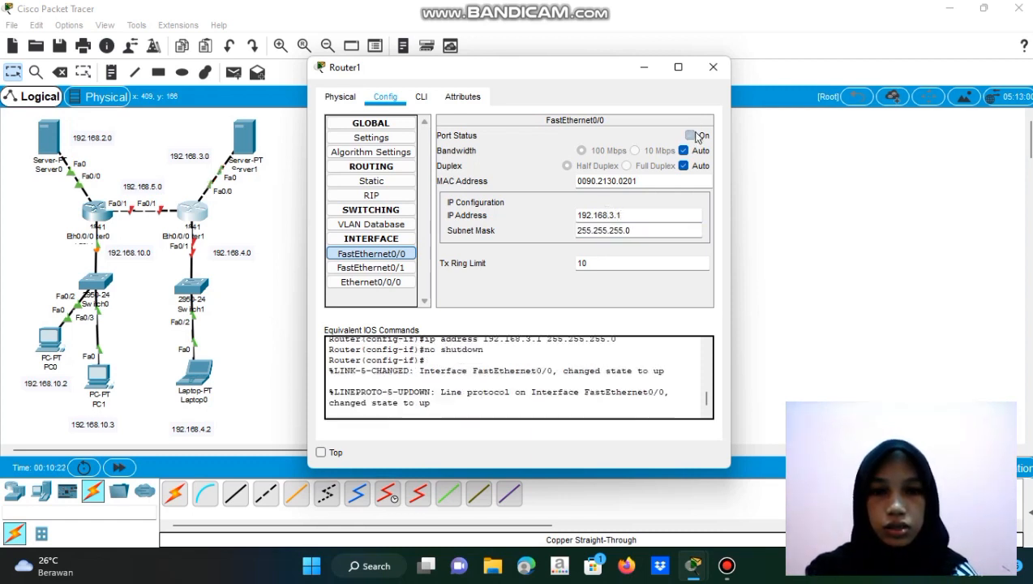
Give Router1's FastEthernet0/1 the IP address 192.168.5.2 with mask 255.255.255.0 and turn the port on.
{"action": "left_click", "coordinate": [373, 267]}
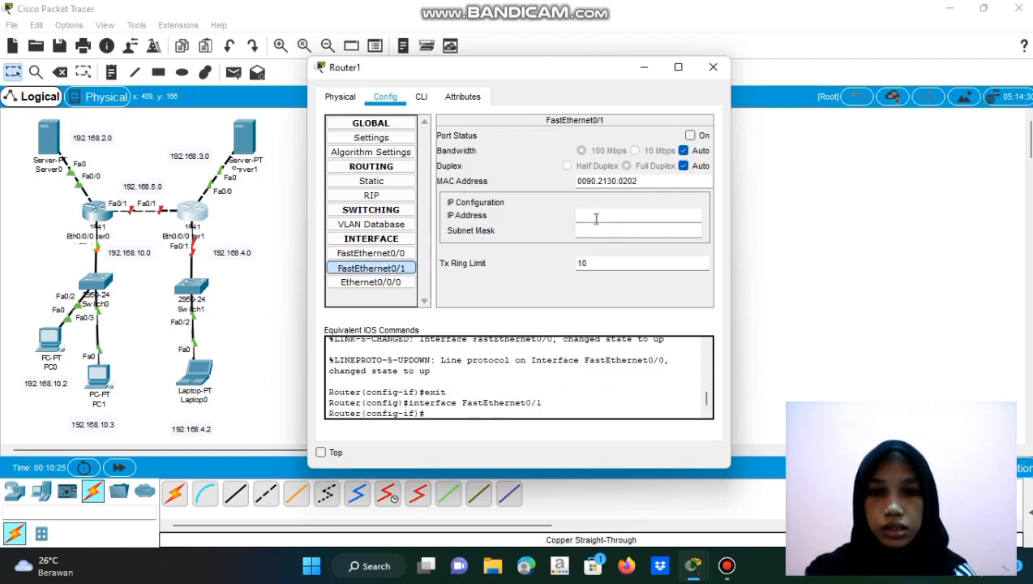
{"action": "type", "text": "192.168.5.2"}
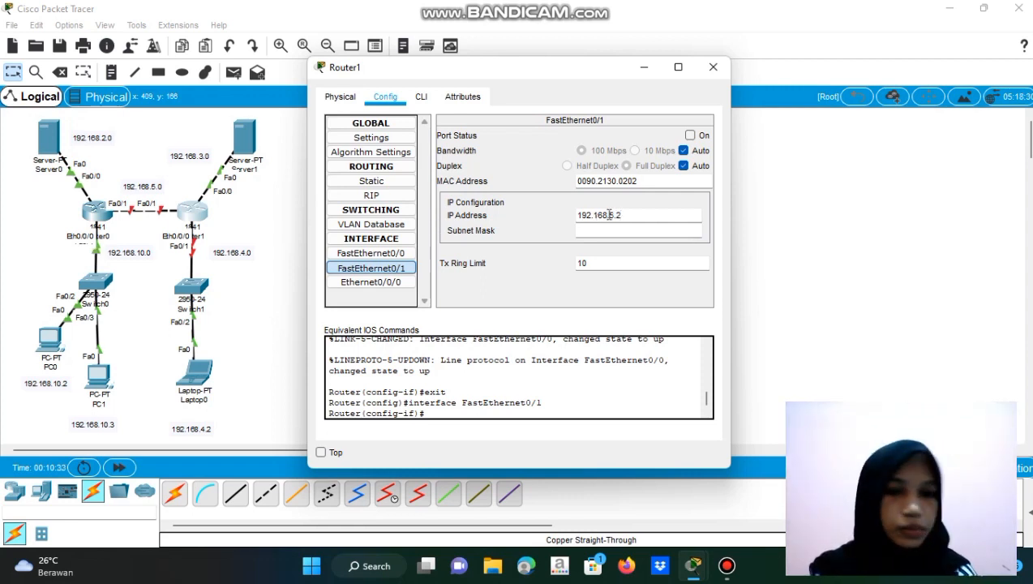
{"action": "left_click", "coordinate": [658, 231]}
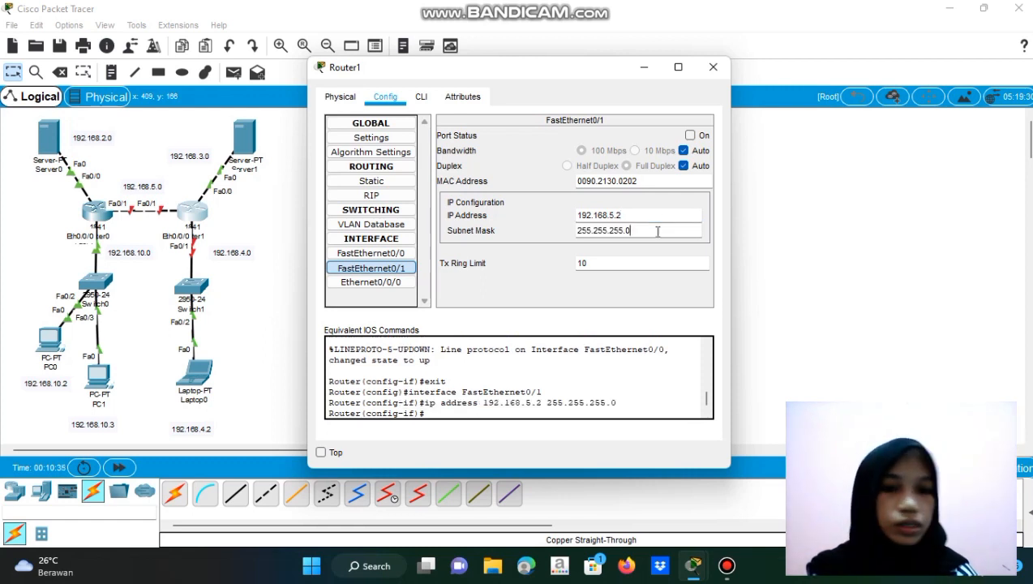
{"action": "left_click", "coordinate": [690, 135]}
Give Router1's Ethernet0/0/0 the IP address 192.168.4.1 with mask 255.255.255.0, turn the port on and leave the router's configuration.
{"action": "left_click", "coordinate": [397, 282]}
{"action": "left_click", "coordinate": [397, 282]}
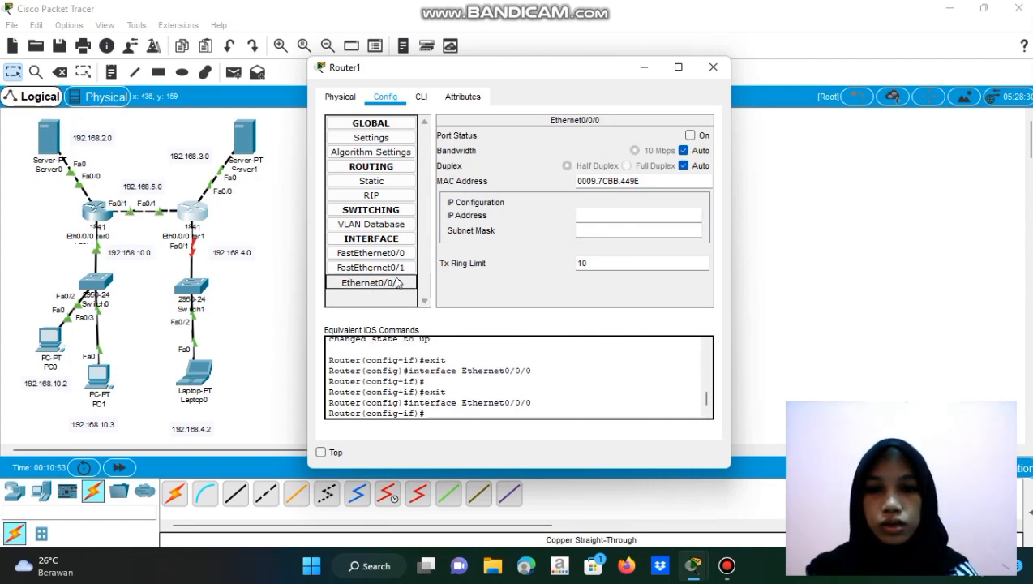
{"action": "left_click", "coordinate": [397, 282]}
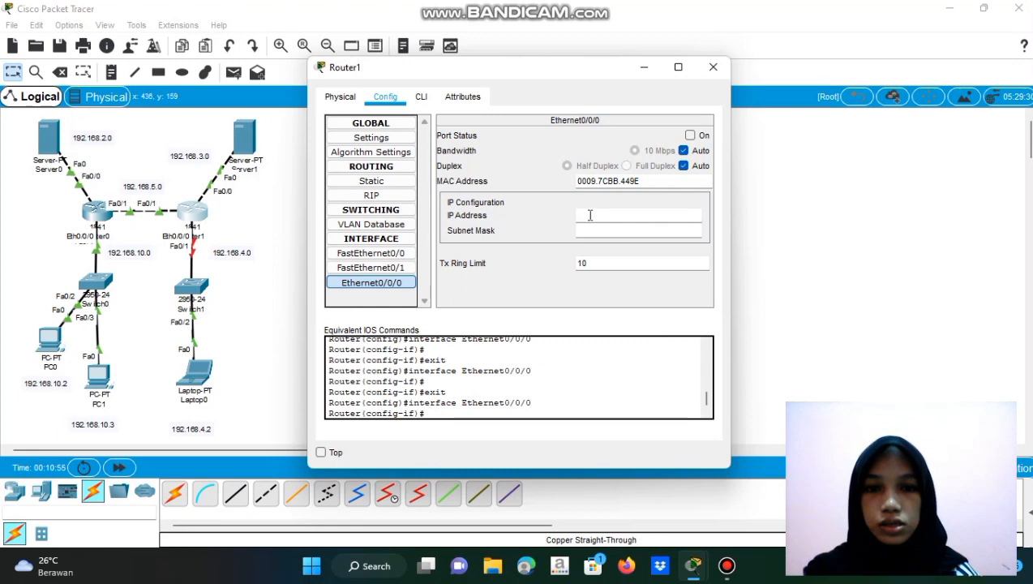
{"action": "type", "text": "1"}
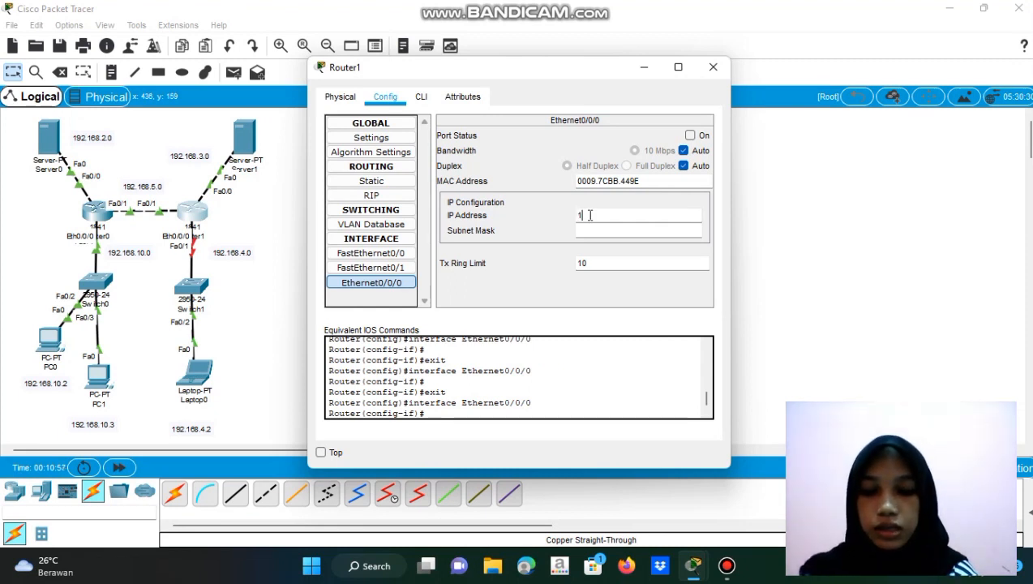
{"action": "type", "text": "92.16"}
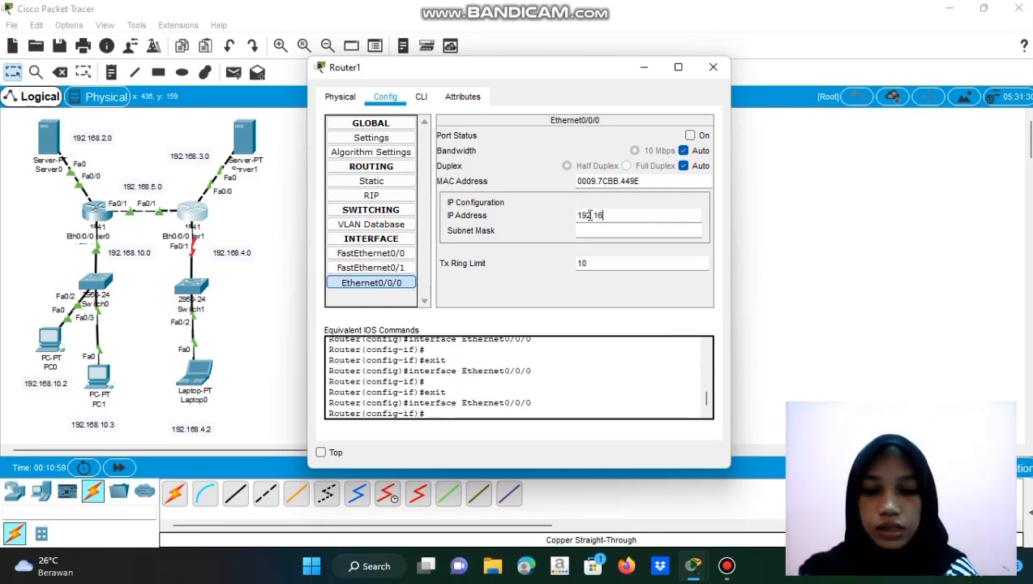
{"action": "type", "text": "8."}
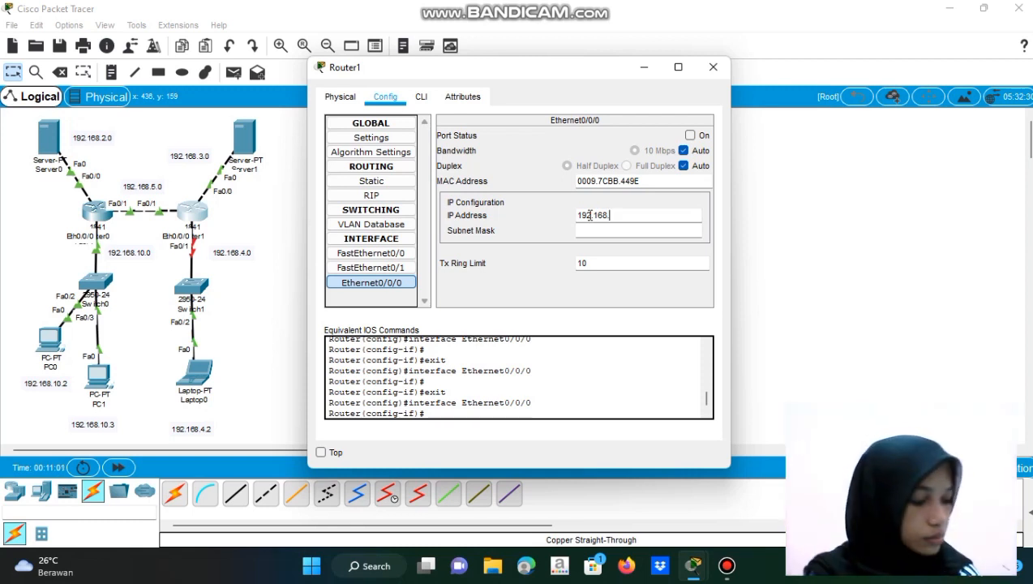
{"action": "type", "text": "4.1"}
{"action": "left_click", "coordinate": [608, 230]}
{"action": "left_click", "coordinate": [691, 134]}
{"action": "left_click", "coordinate": [807, 202]}
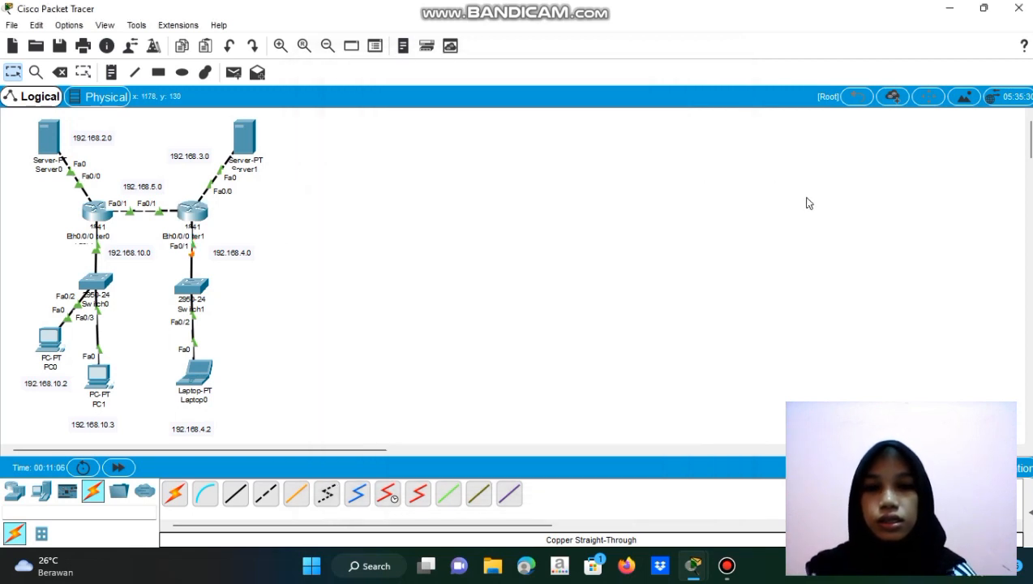
Add the network 192.168.2.0 to Router0's RIP routing.
{"action": "left_click", "coordinate": [96, 213]}
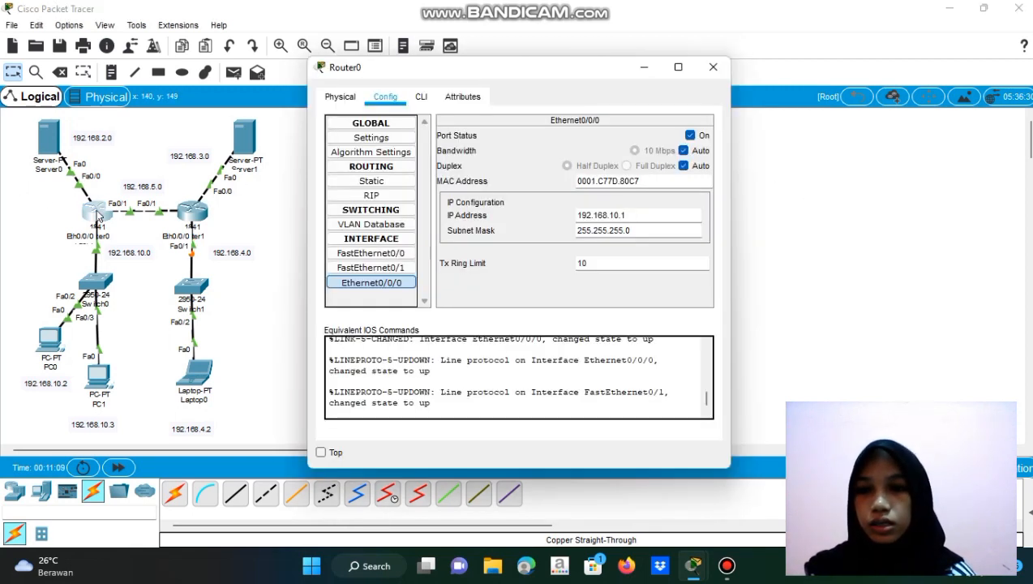
{"action": "left_click", "coordinate": [384, 198]}
{"action": "left_click", "coordinate": [627, 145]}
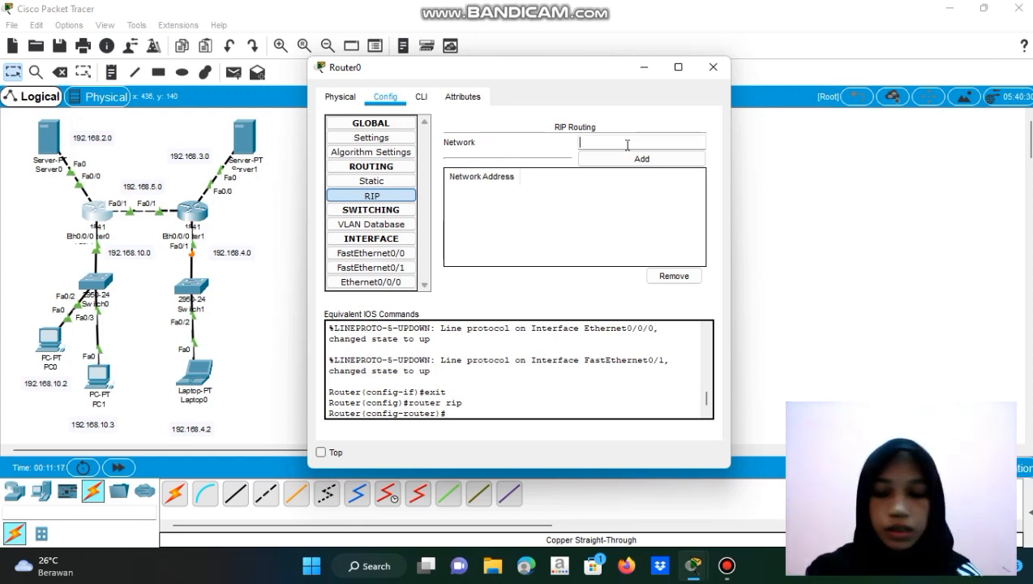
{"action": "type", "text": "192"}
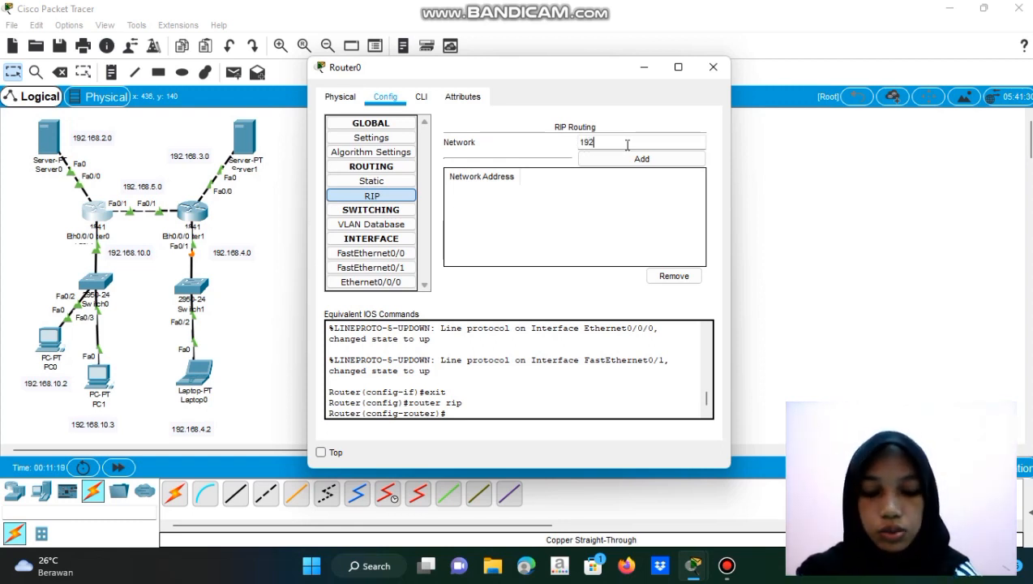
{"action": "type", "text": ".168."}
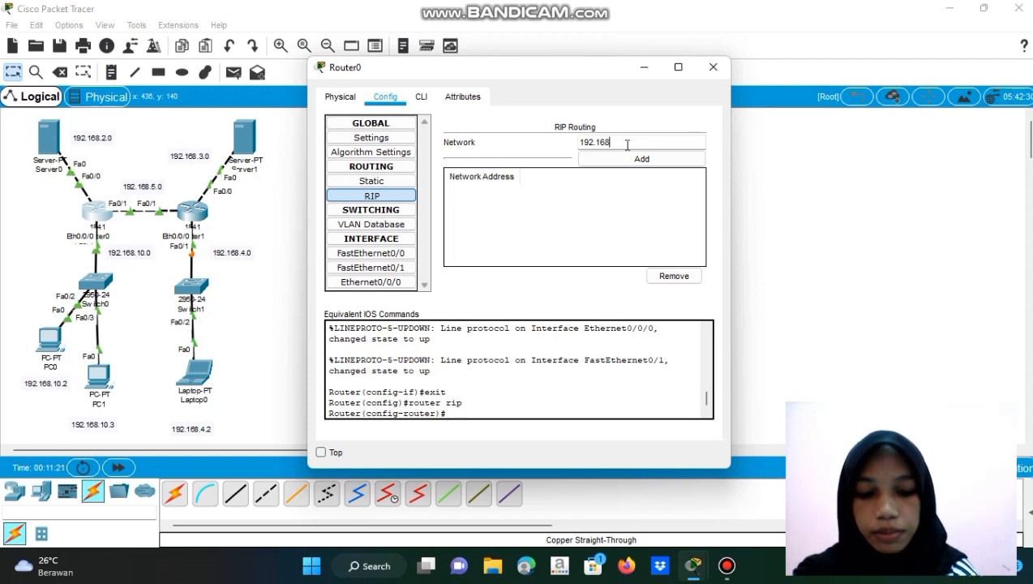
{"action": "type", "text": "2.0"}
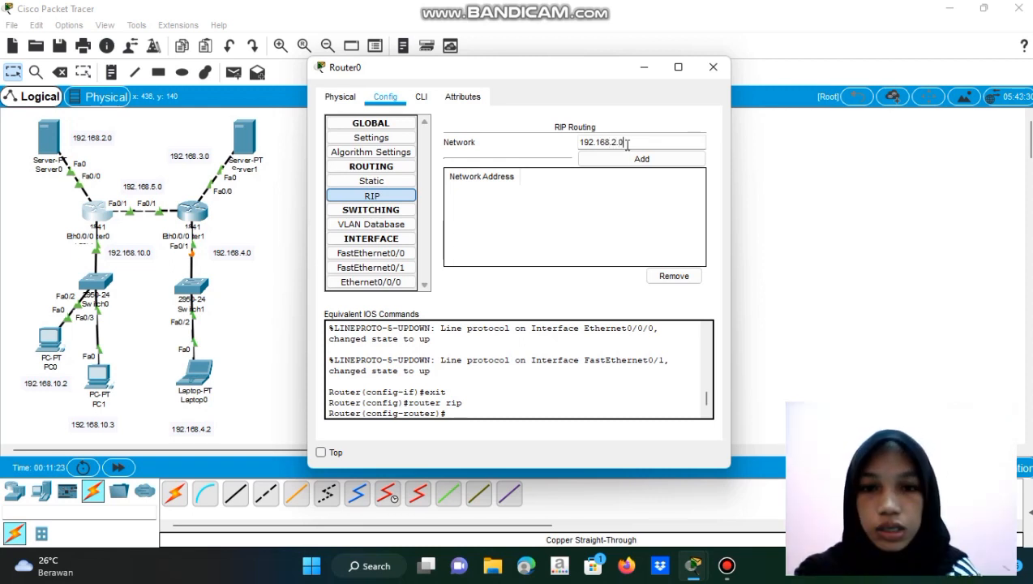
{"action": "left_click", "coordinate": [655, 161]}
Add the network 192.168.5.0 to Router0's RIP routing.
{"action": "left_click", "coordinate": [629, 144]}
{"action": "type", "text": "192.1"}
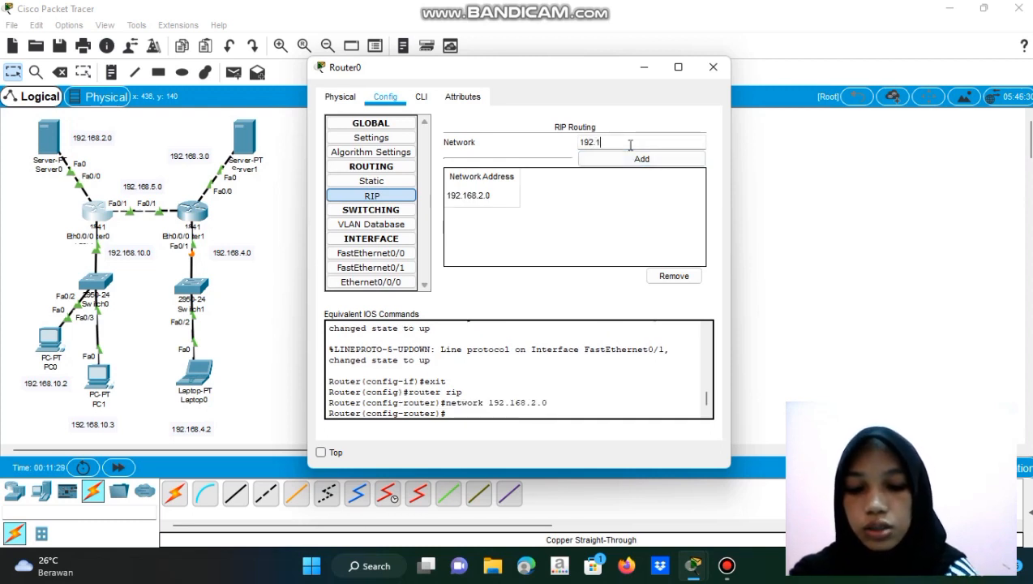
{"action": "type", "text": "68.5.0"}
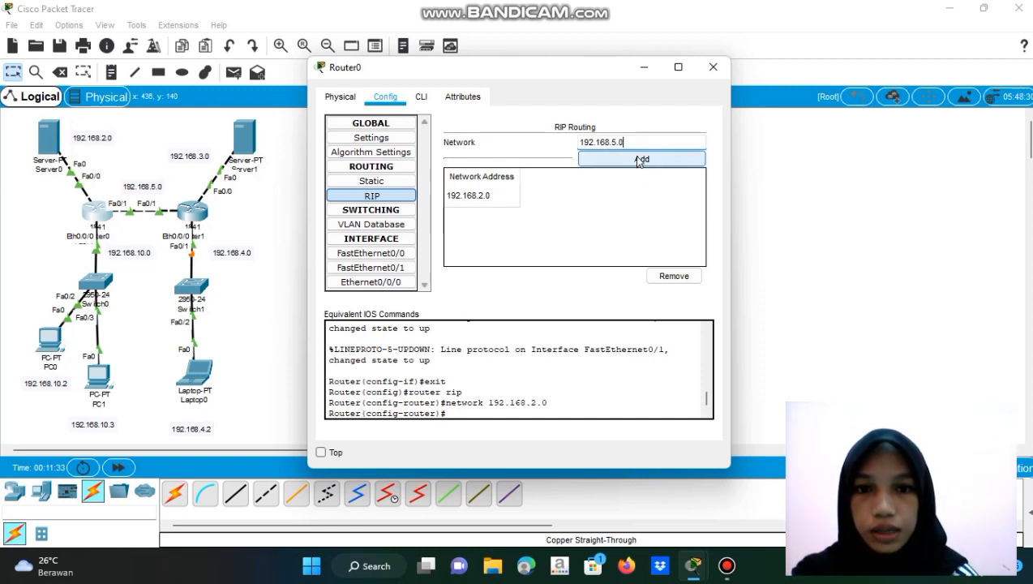
{"action": "left_click", "coordinate": [639, 161]}
Add the network 192.168.10.0 to Router0's RIP routing and leave the router's configuration.
{"action": "left_click", "coordinate": [617, 144]}
{"action": "type", "text": "192."}
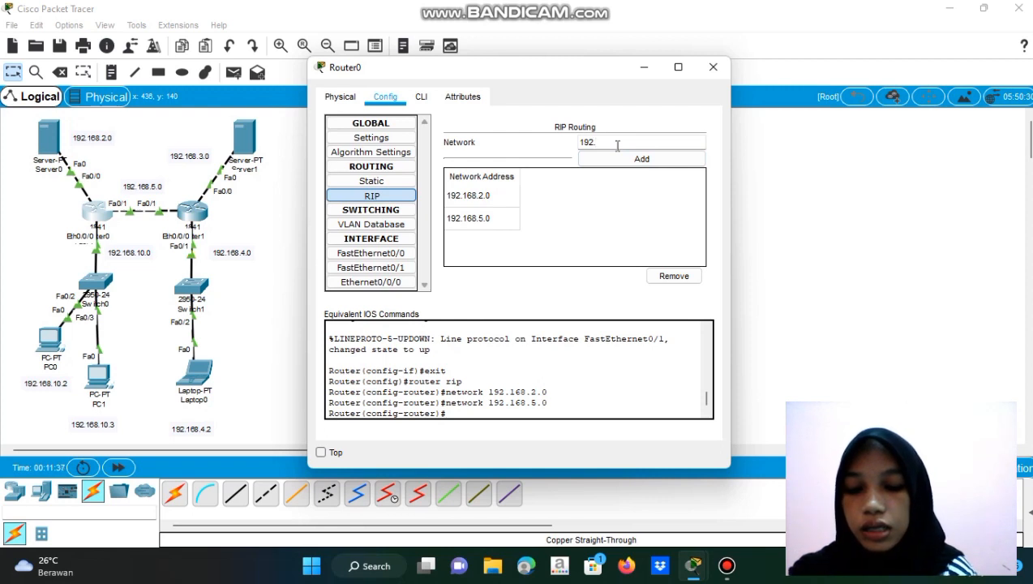
{"action": "type", "text": "18"}
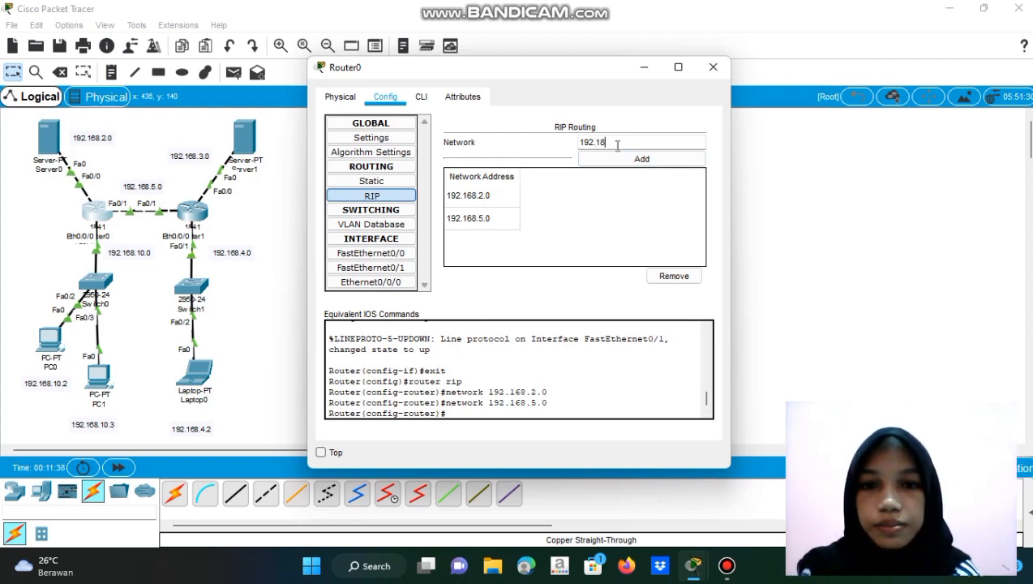
{"action": "type", "text": "68"}
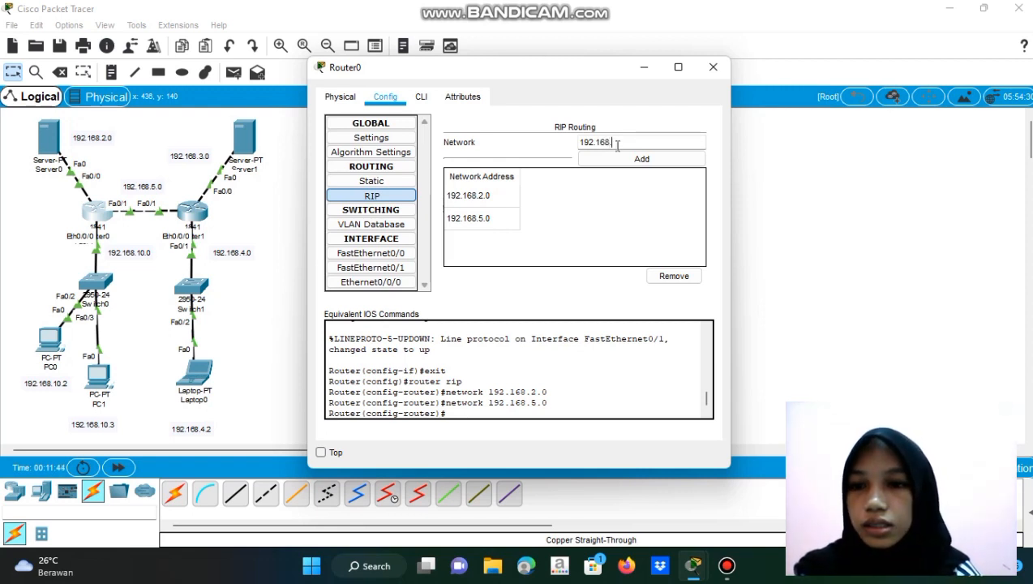
{"action": "type", "text": ".10.0"}
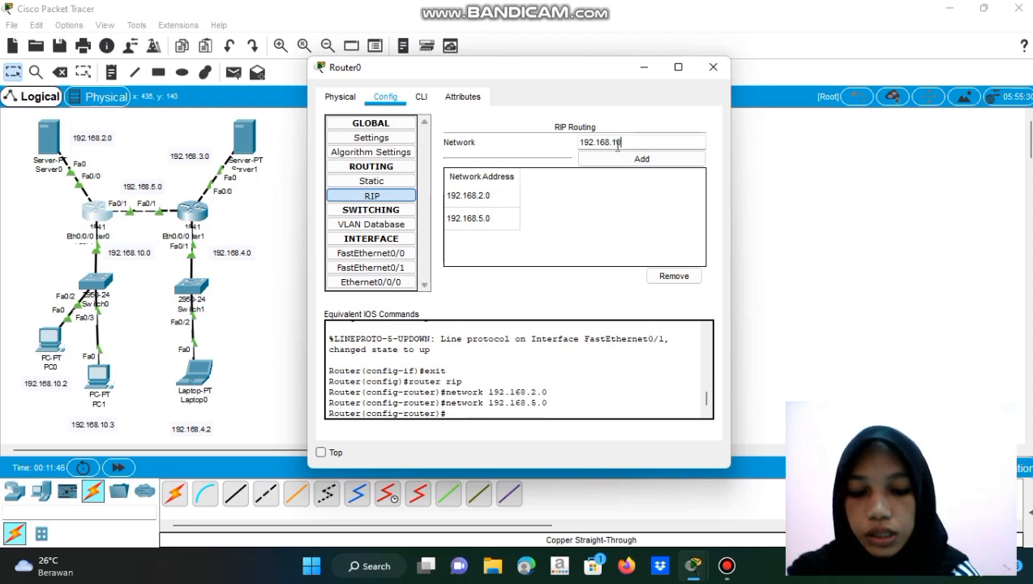
{"action": "left_click", "coordinate": [636, 159]}
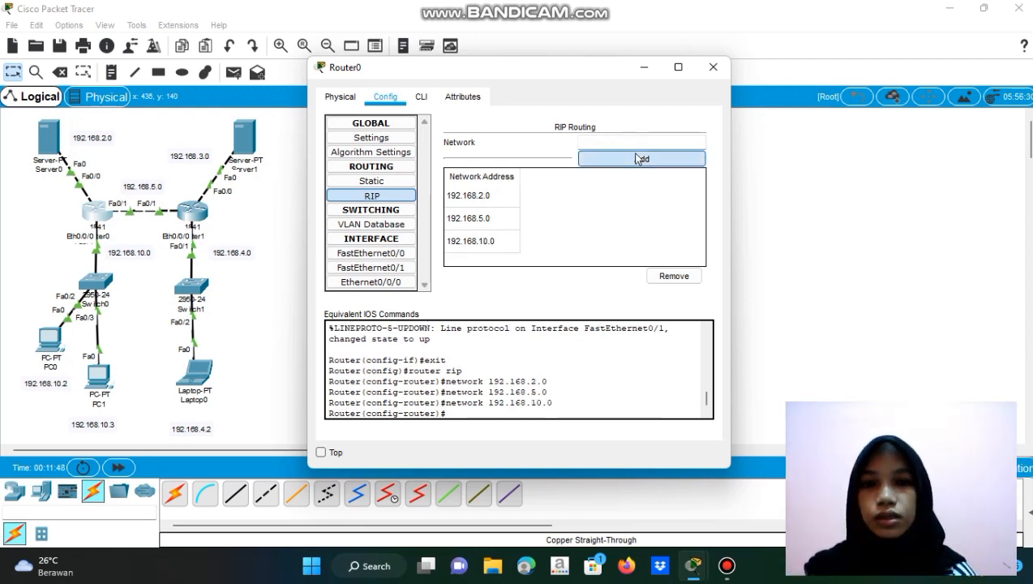
{"action": "left_click", "coordinate": [252, 279]}
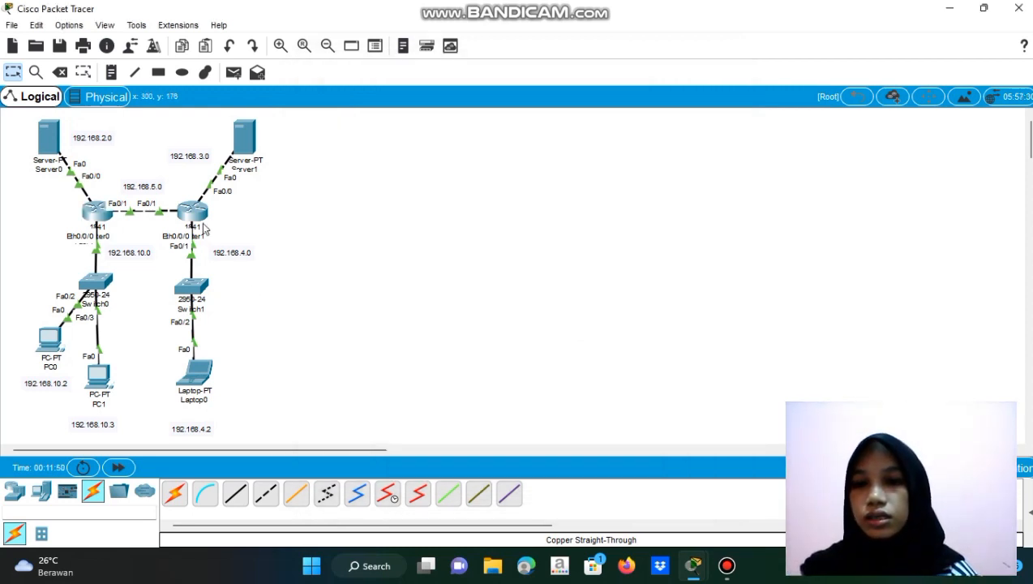
Add the network 192.168.3.0 to Router1's RIP routing.
{"action": "left_click", "coordinate": [192, 211]}
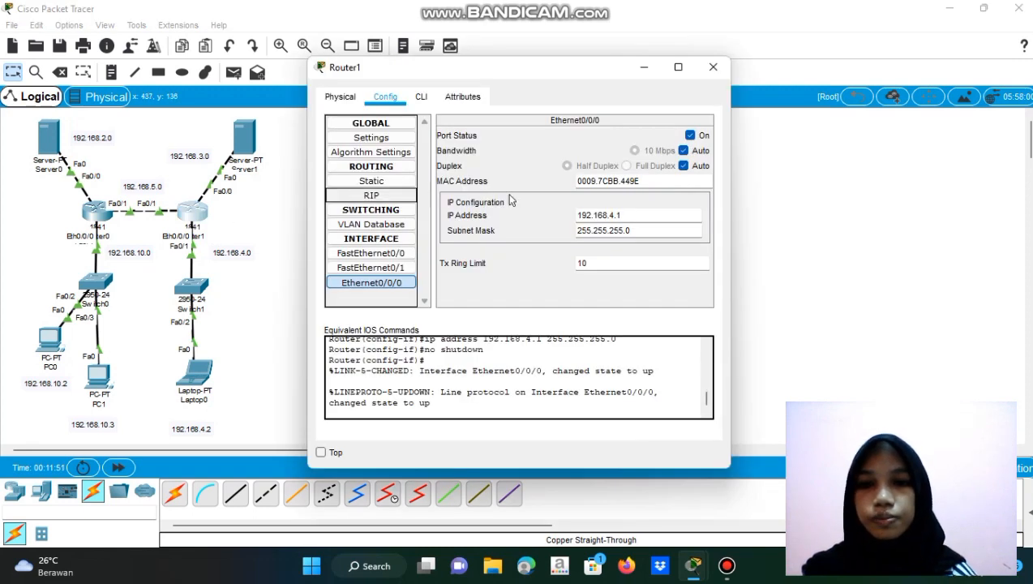
{"action": "left_click", "coordinate": [370, 195]}
{"action": "left_click", "coordinate": [631, 140]}
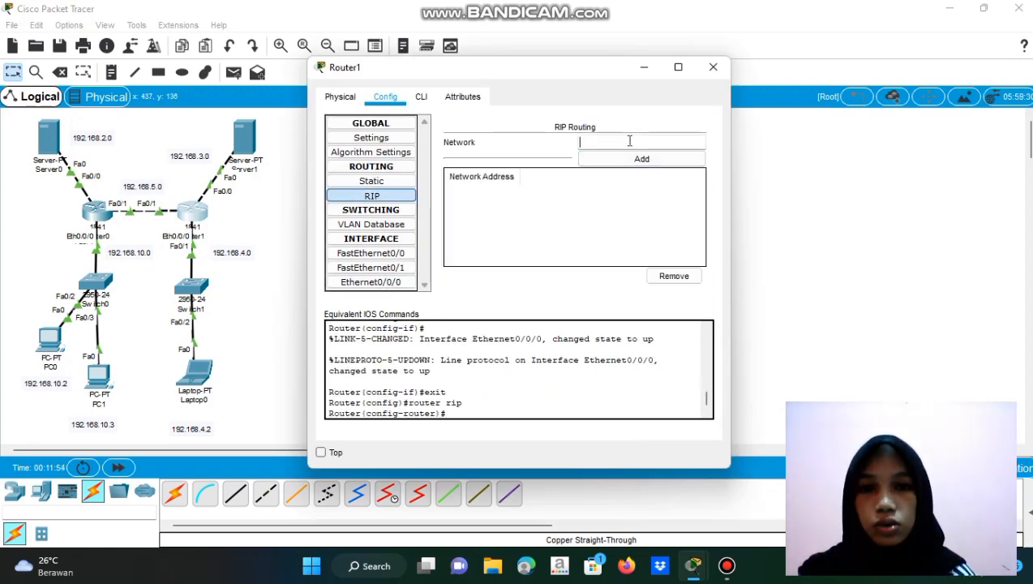
{"action": "type", "text": "192.16"}
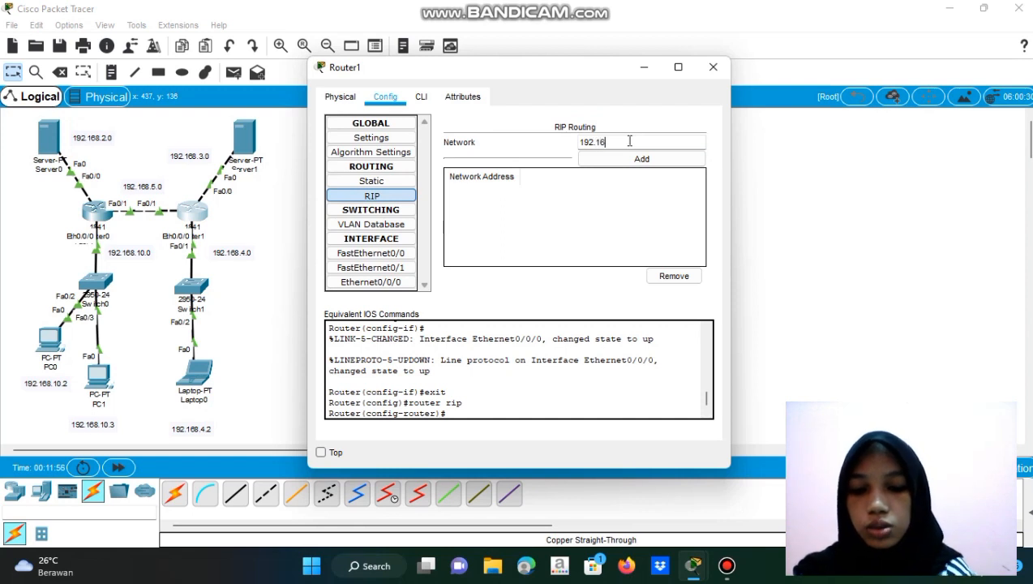
{"action": "type", "text": "8."}
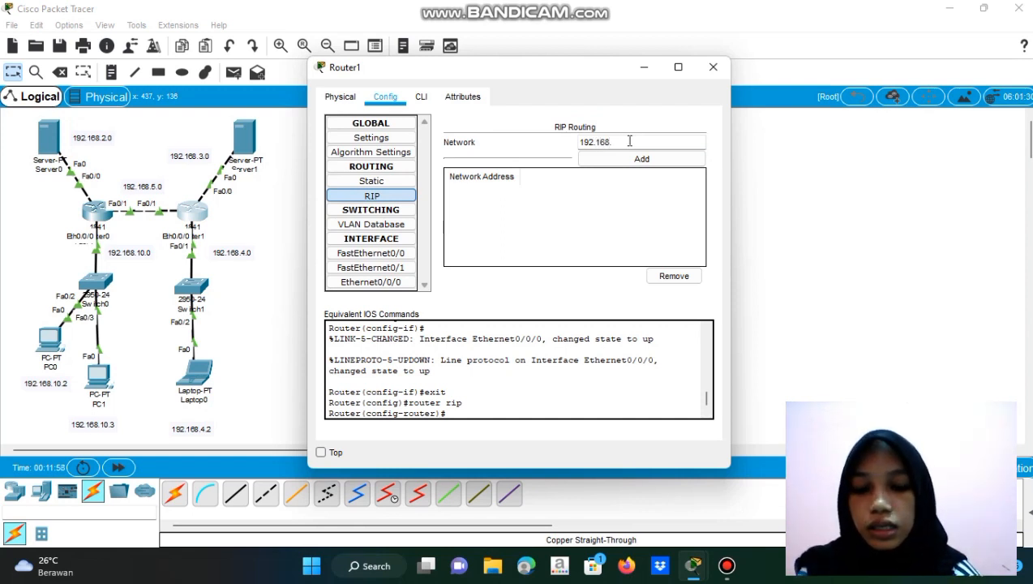
{"action": "type", "text": "3.0"}
{"action": "left_click", "coordinate": [643, 157]}
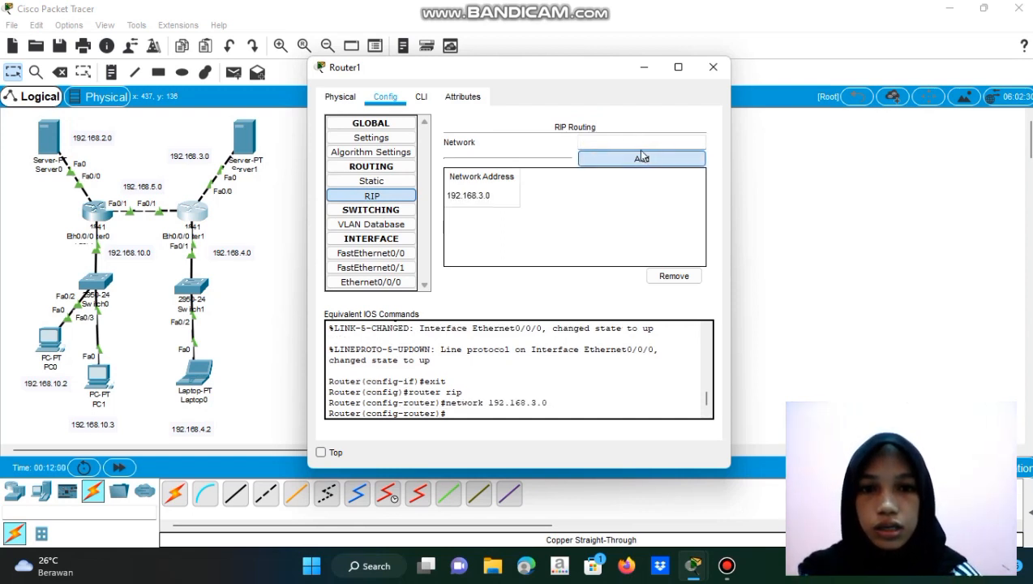
Add the network 192.168.5.0 to Router1's RIP routing.
{"action": "type", "text": "192.168"}
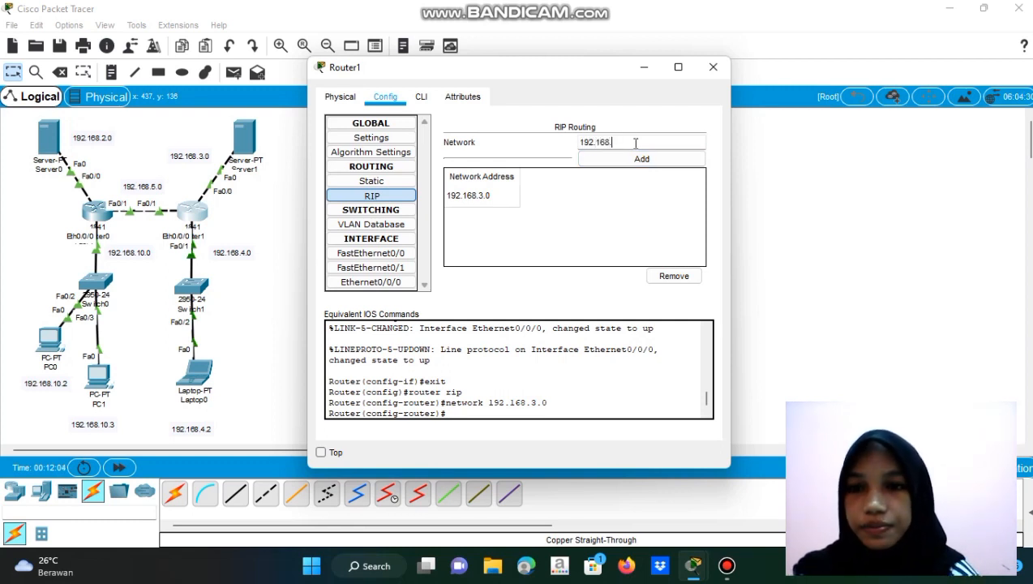
{"action": "type", "text": ".5.0"}
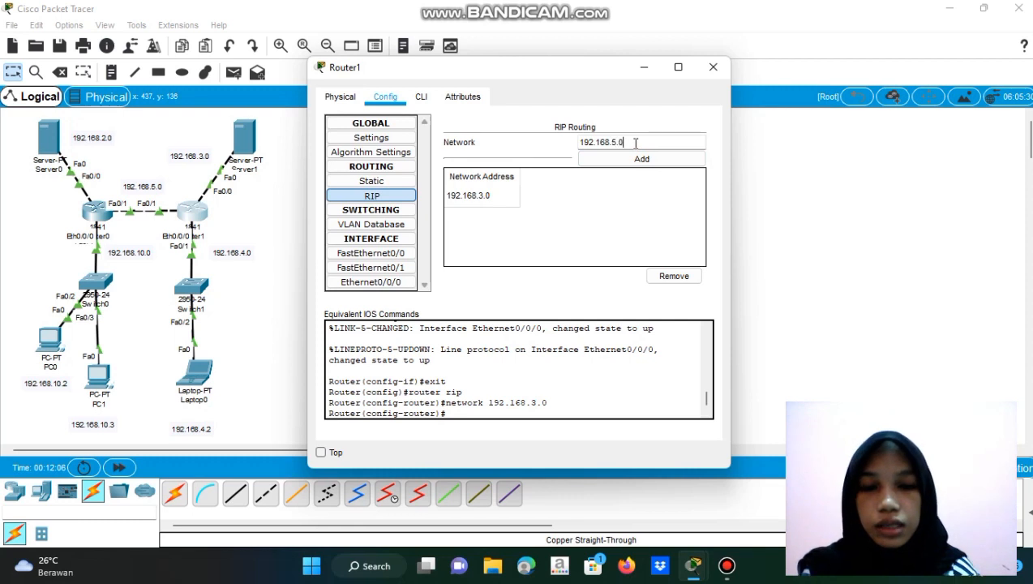
{"action": "left_click", "coordinate": [641, 159]}
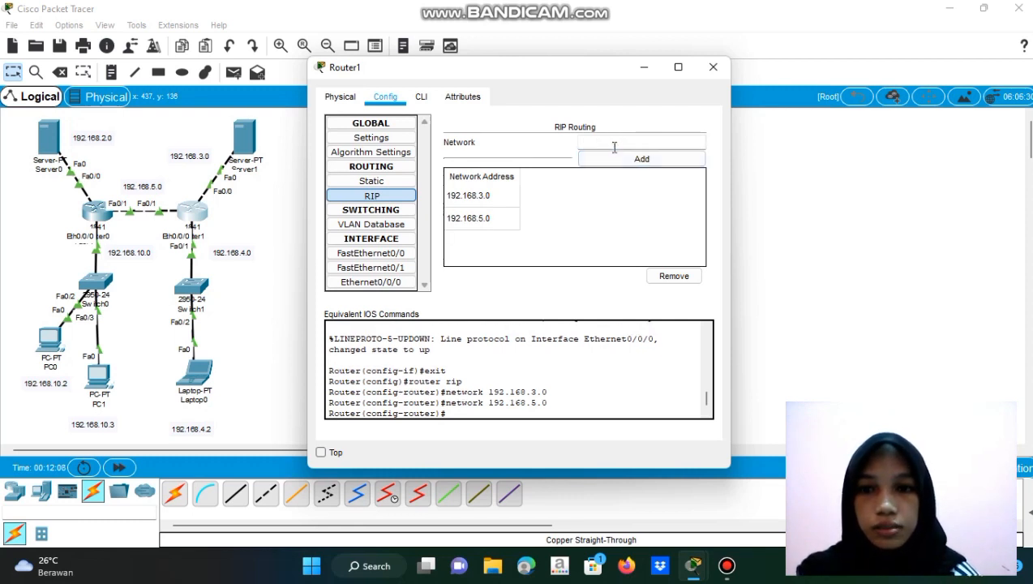
Add the network 192.168.4.0 to Router1's RIP routing.
{"action": "left_click", "coordinate": [612, 143]}
{"action": "type", "text": "192"}
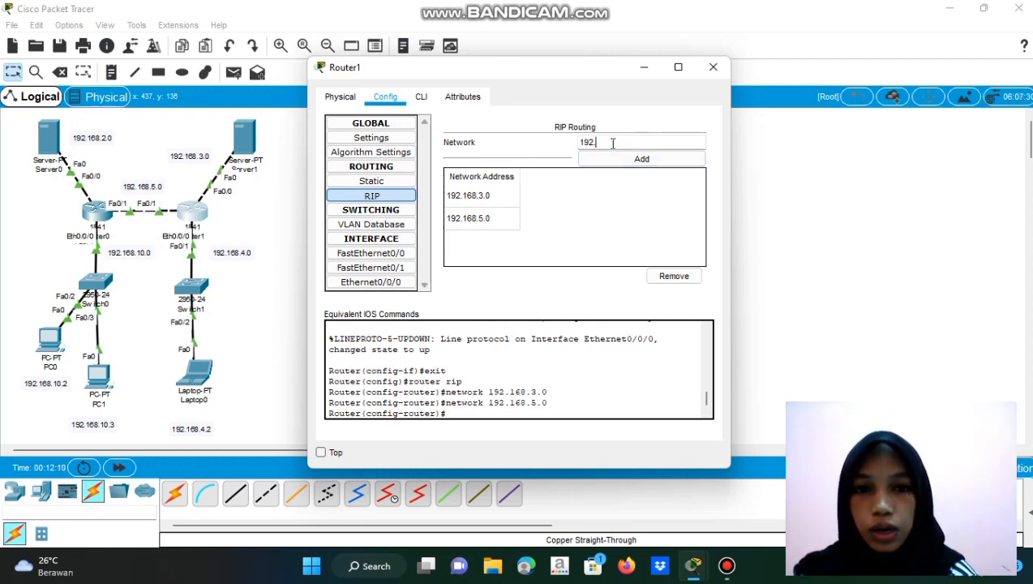
{"action": "type", "text": ".168"}
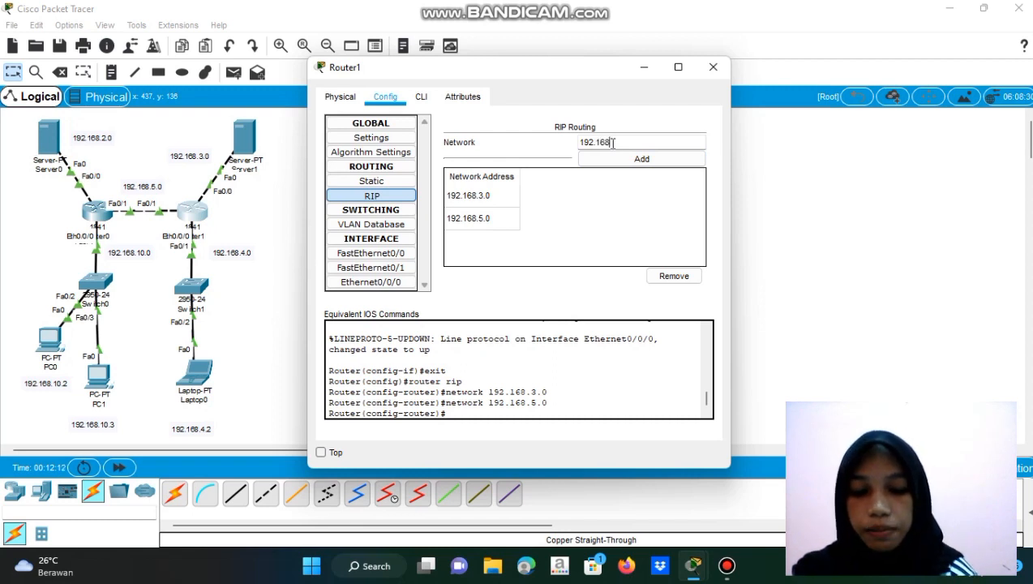
{"action": "type", "text": ".4"}
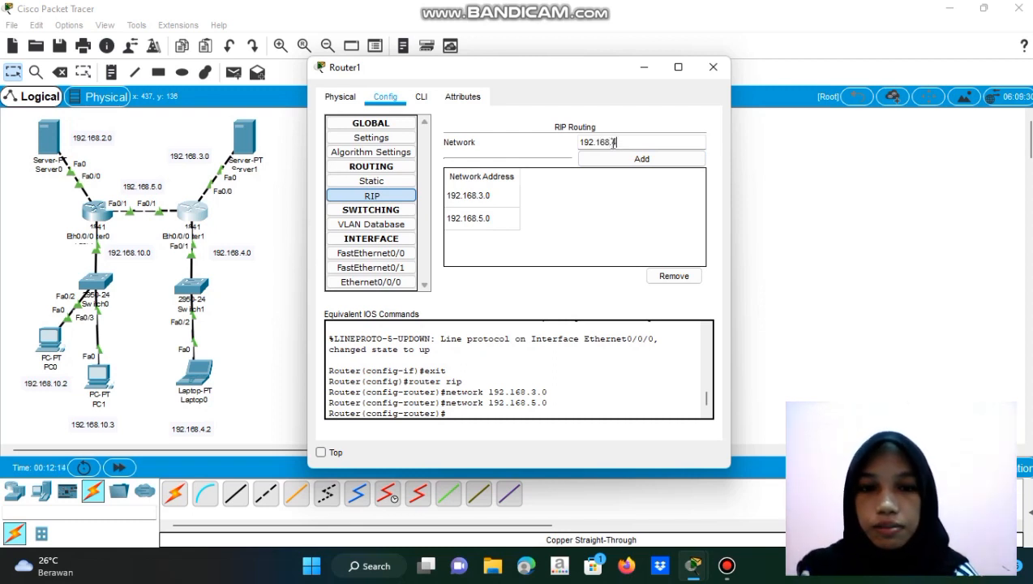
{"action": "type", "text": ".0"}
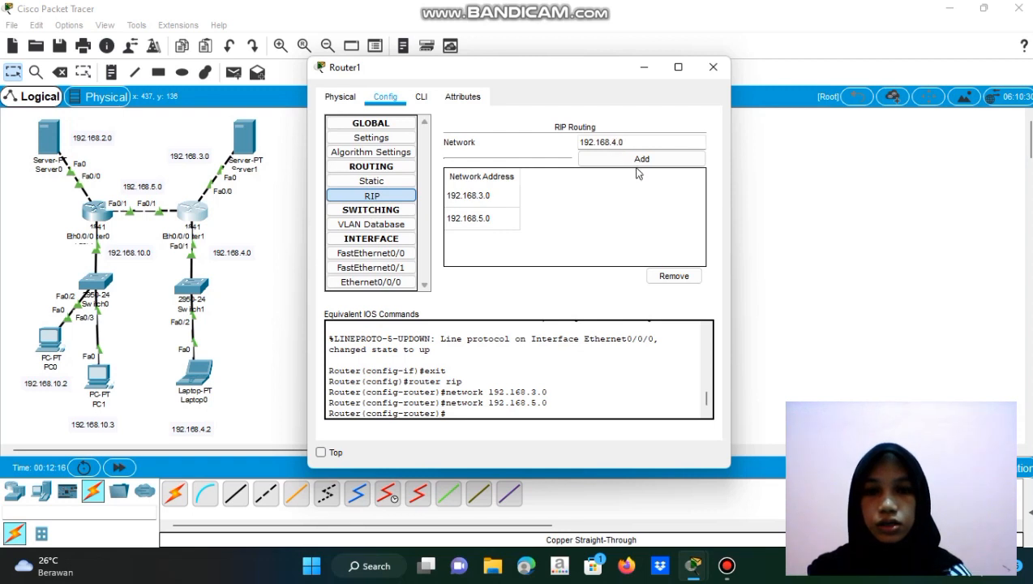
{"action": "left_click", "coordinate": [649, 159]}
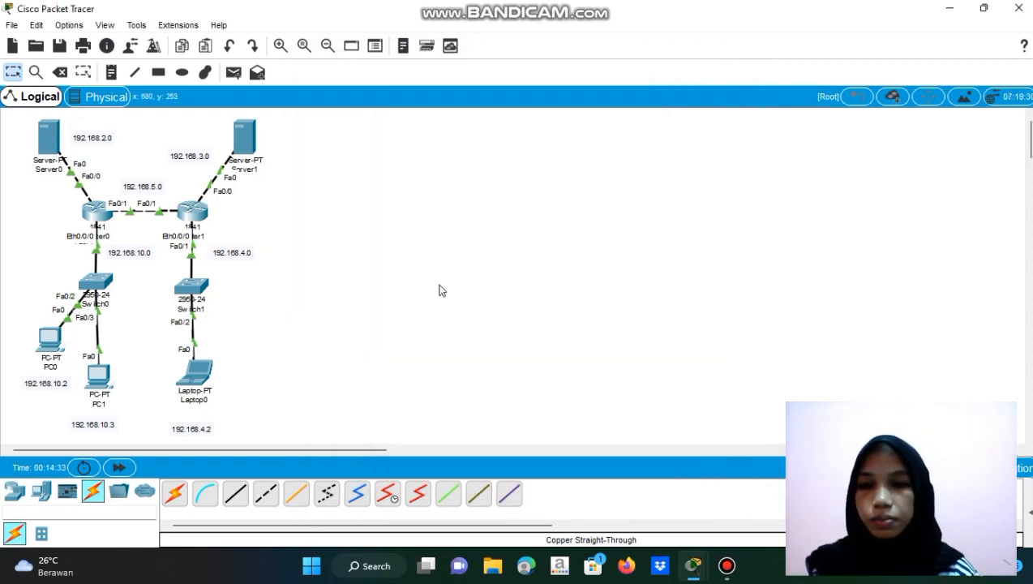
Open Server0's firewall and enter 192.168.10.2 as the remote IP of a new inbound rule on FastEthernet0.
{"action": "left_click", "coordinate": [48, 142]}
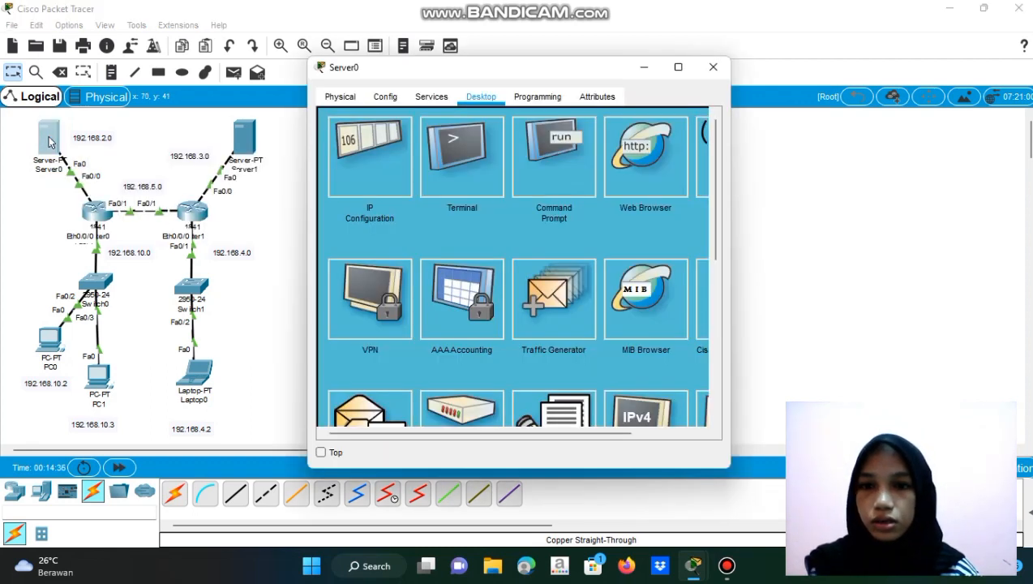
{"action": "left_click", "coordinate": [712, 322]}
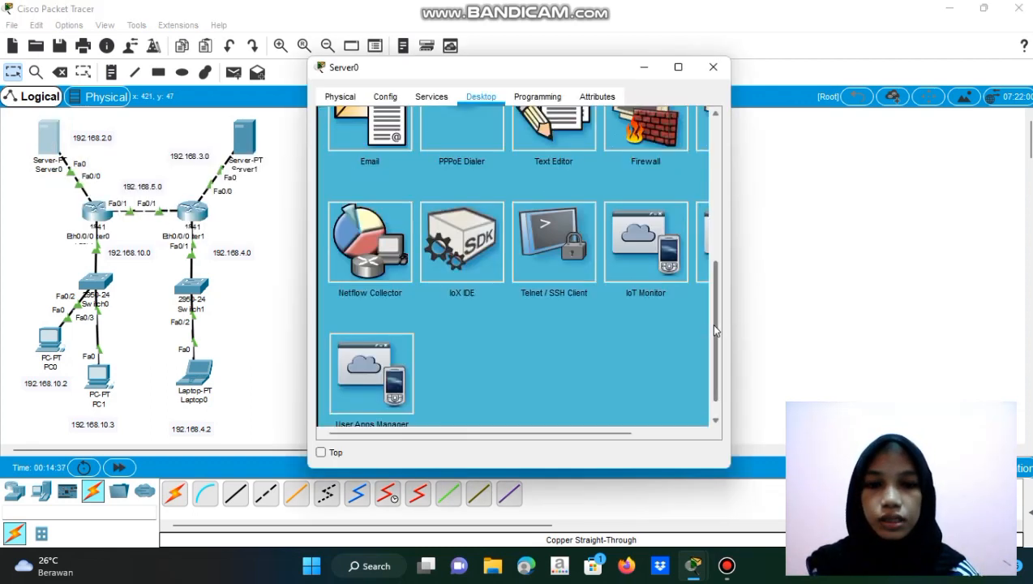
{"action": "left_click", "coordinate": [657, 140]}
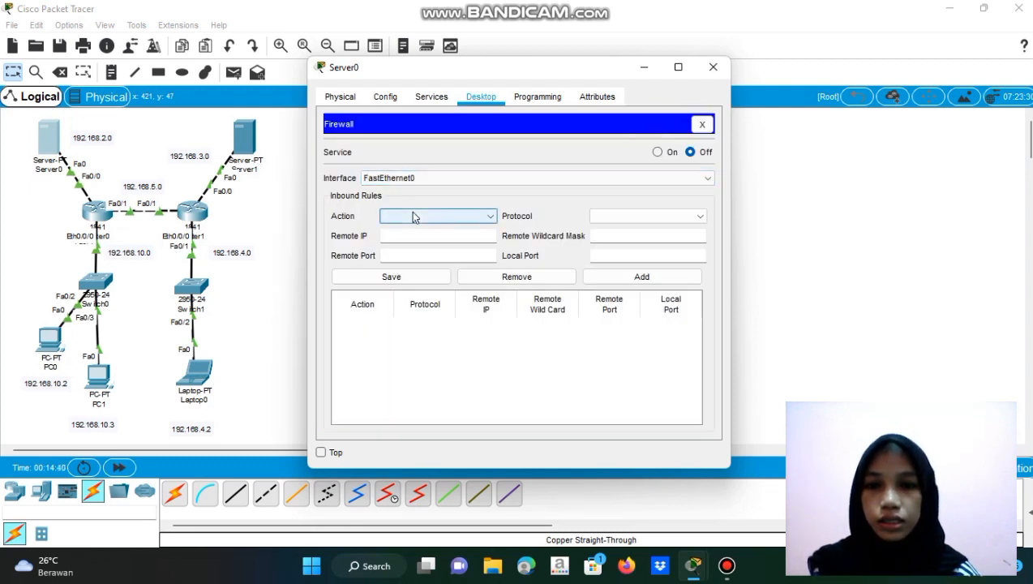
{"action": "left_click", "coordinate": [412, 216]}
{"action": "left_click", "coordinate": [416, 230]}
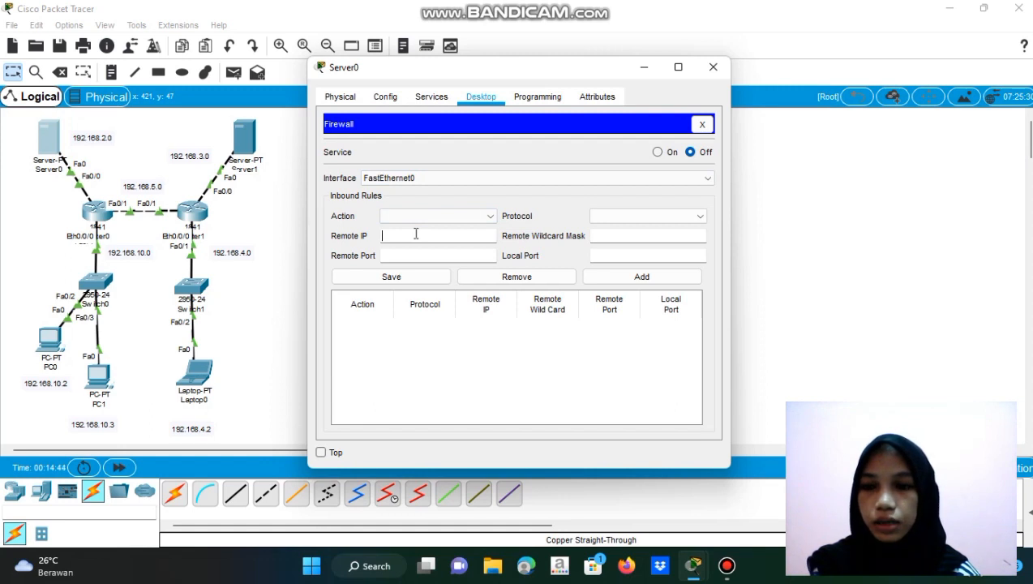
{"action": "left_click", "coordinate": [416, 234]}
{"action": "type", "text": "192.1"}
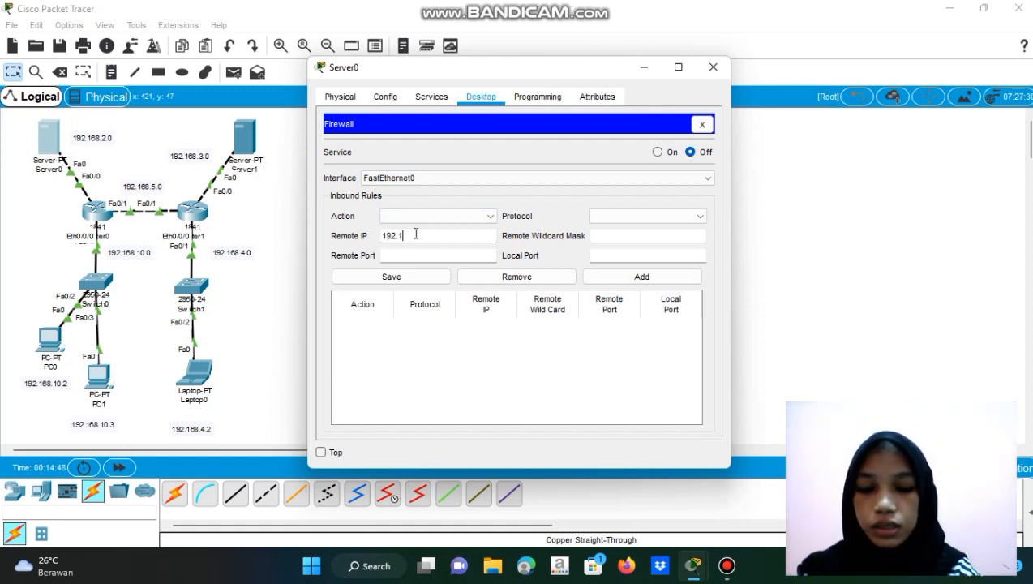
{"action": "type", "text": "68.10.2"}
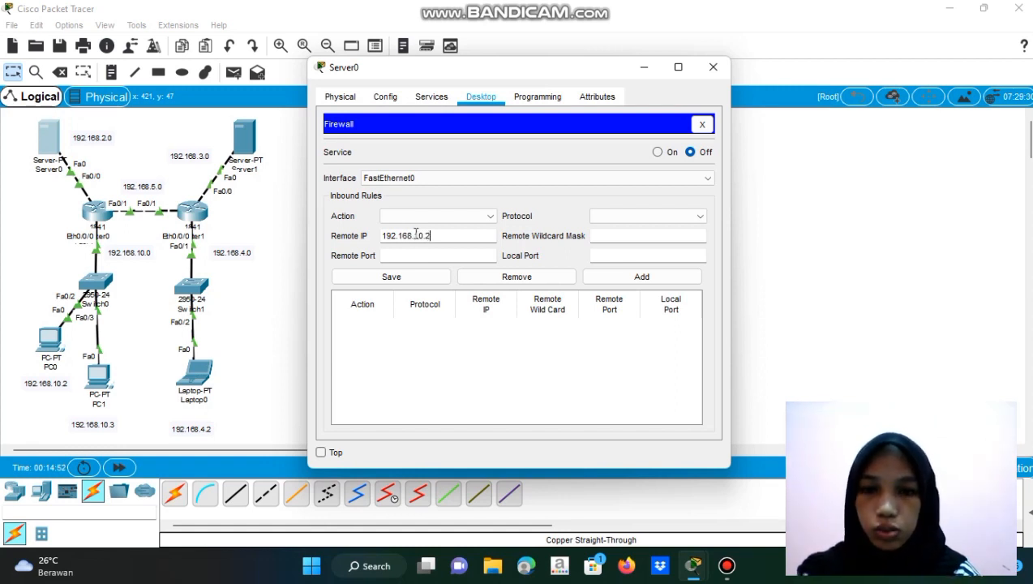
Set the inbound rule's protocol to IP and its remote wildcard mask to 0.0.0.0, and try to add the rule.
{"action": "left_click", "coordinate": [639, 220]}
{"action": "left_click", "coordinate": [639, 237]}
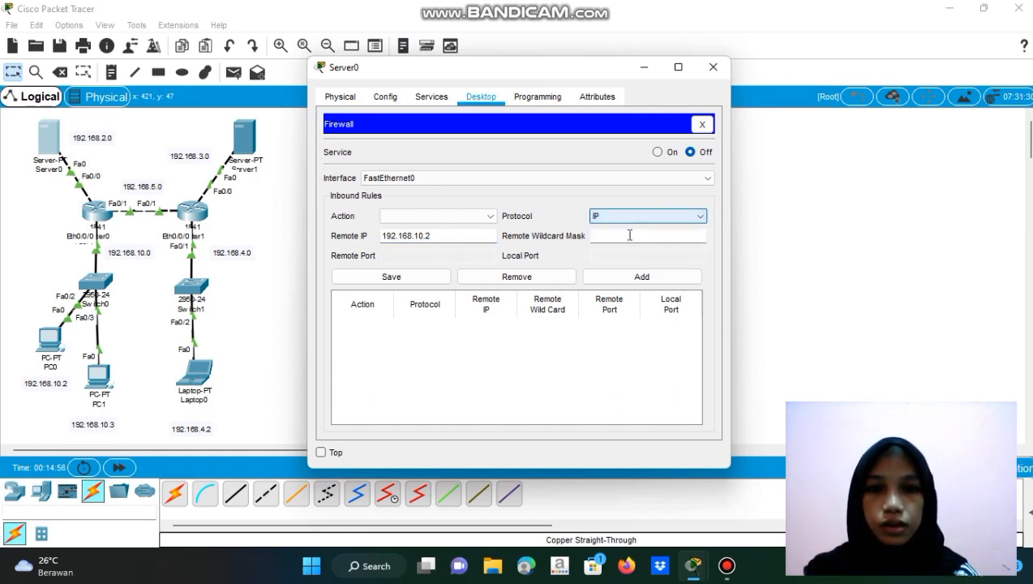
{"action": "left_click", "coordinate": [629, 235]}
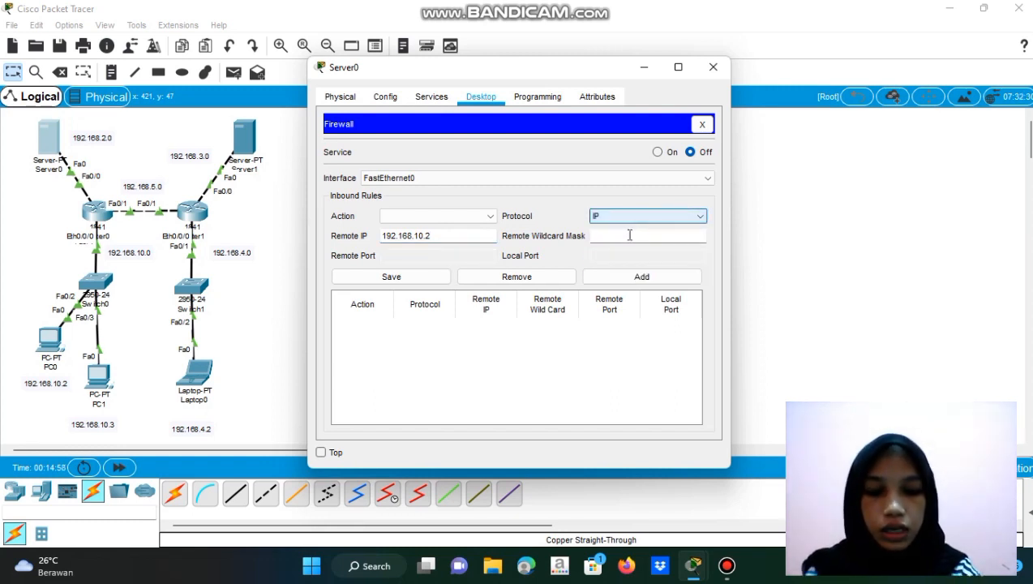
{"action": "type", "text": "0.0.0.0"}
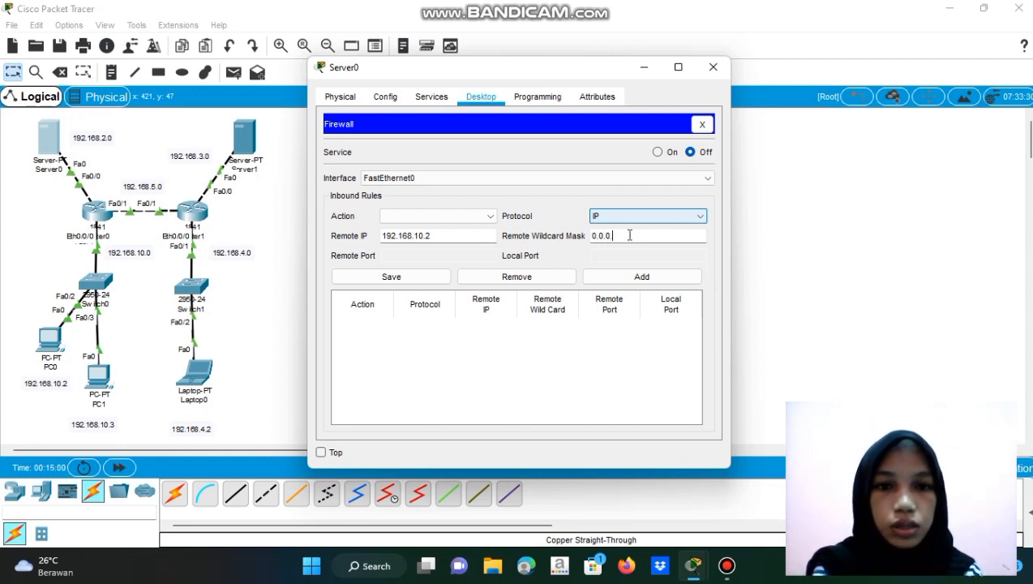
{"action": "left_click", "coordinate": [641, 276]}
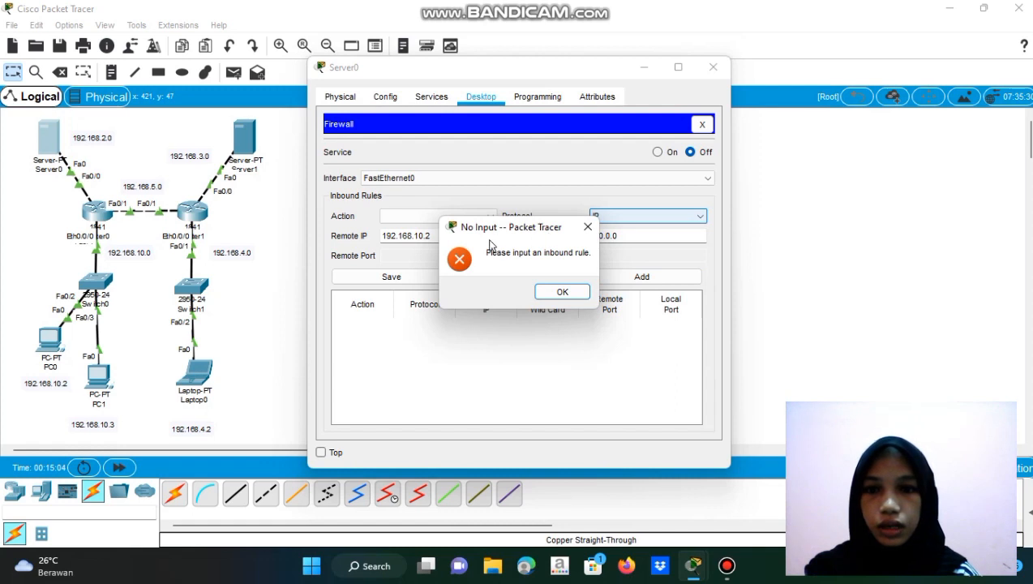
Set the action to Allow for the 192.168.10.2 rule and add it to Server0's inbound rules.
{"action": "left_click", "coordinate": [587, 227]}
{"action": "left_click", "coordinate": [489, 217]}
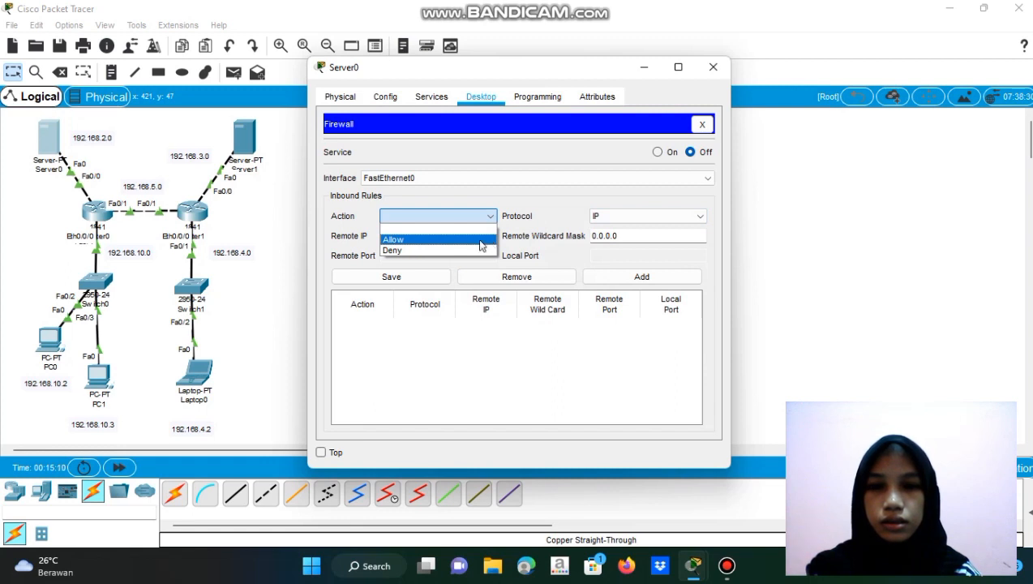
{"action": "left_click", "coordinate": [488, 240]}
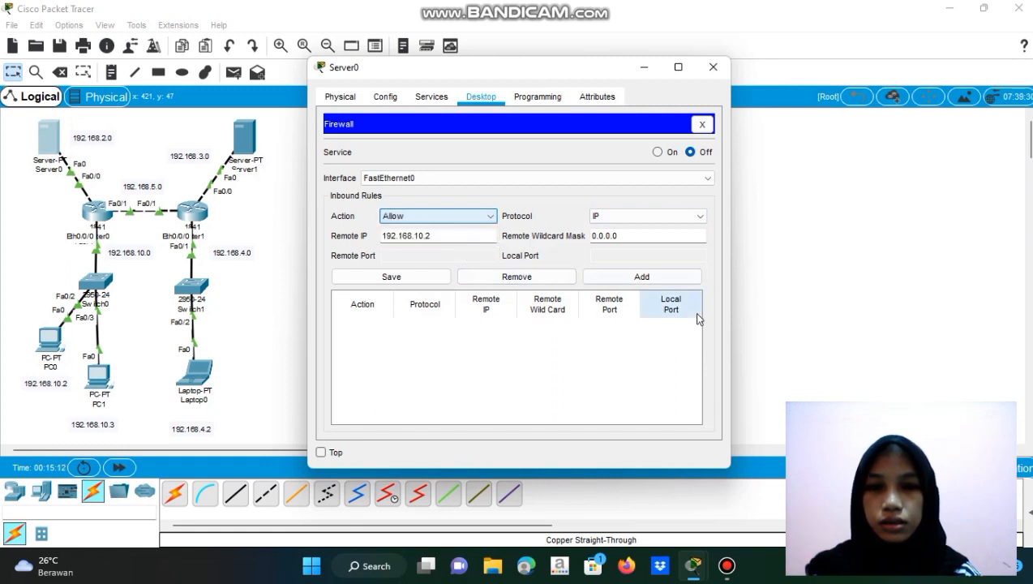
{"action": "left_click", "coordinate": [660, 278]}
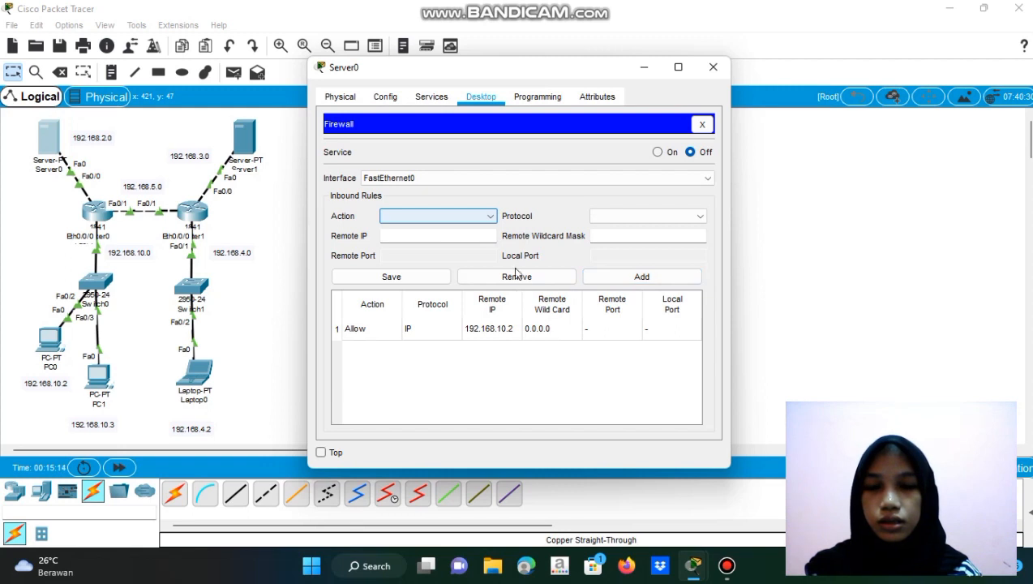
Add an inbound rule to Server0's firewall allowing IP traffic from 192.168.10.3 with remote wildcard mask 0.0.0.0.
{"action": "left_click", "coordinate": [480, 217]}
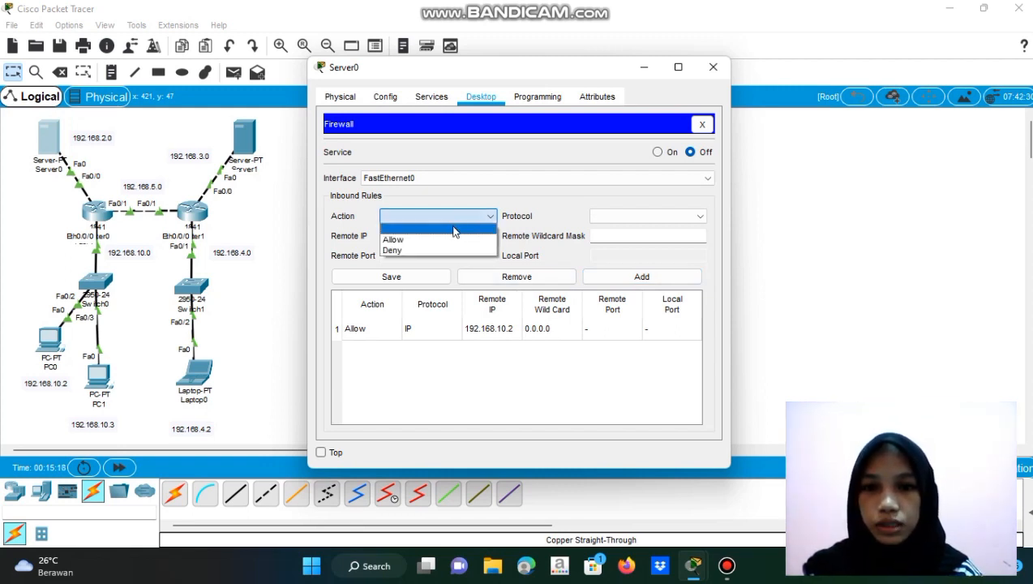
{"action": "left_click", "coordinate": [455, 240]}
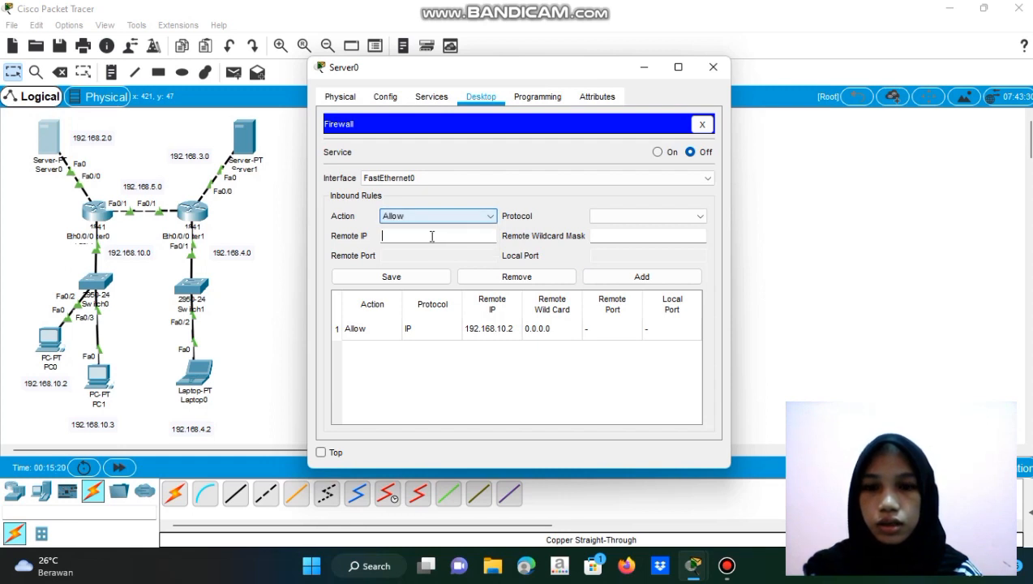
{"action": "type", "text": "19"}
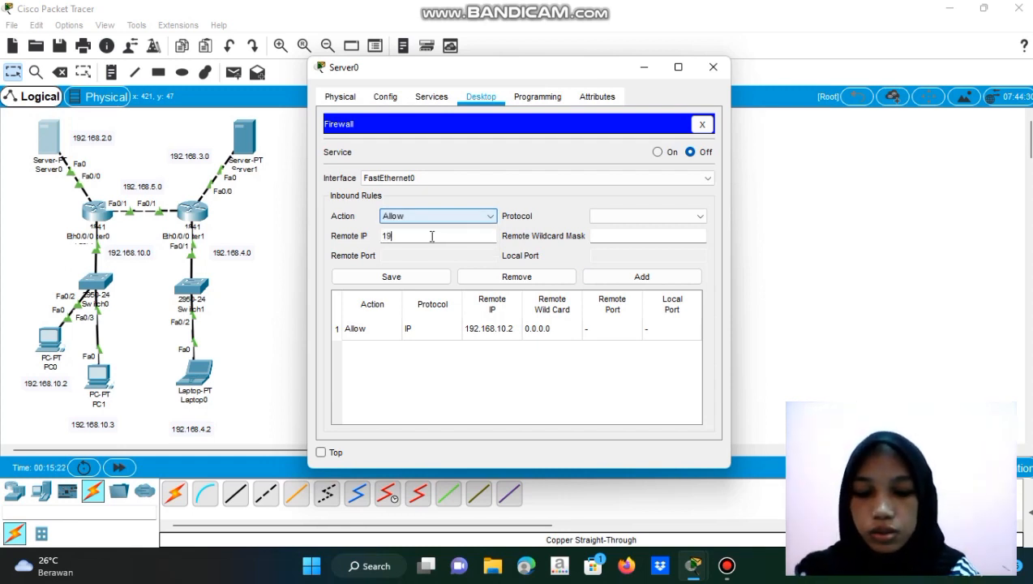
{"action": "type", "text": "2.168.10.3"}
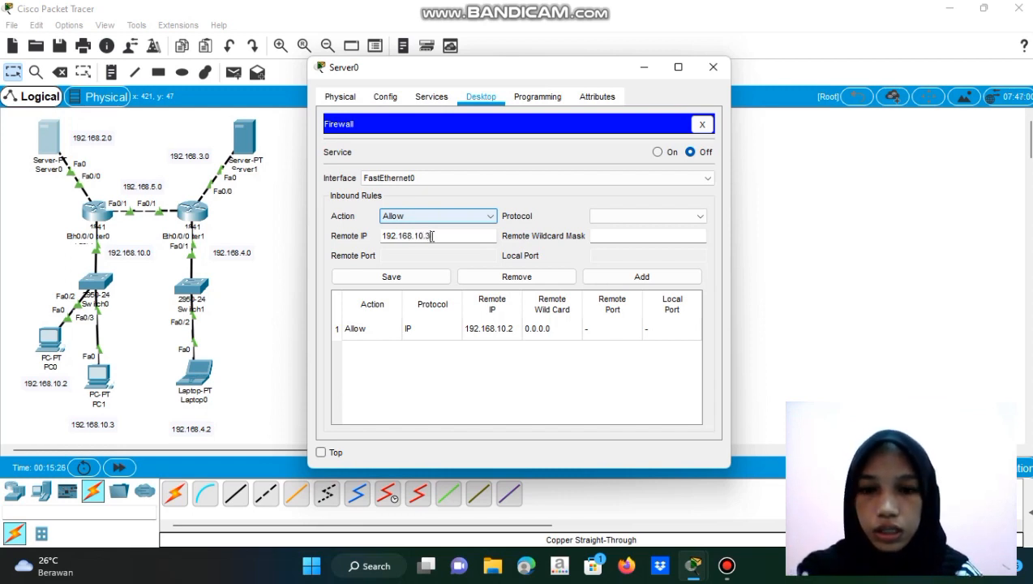
{"action": "left_click", "coordinate": [636, 218]}
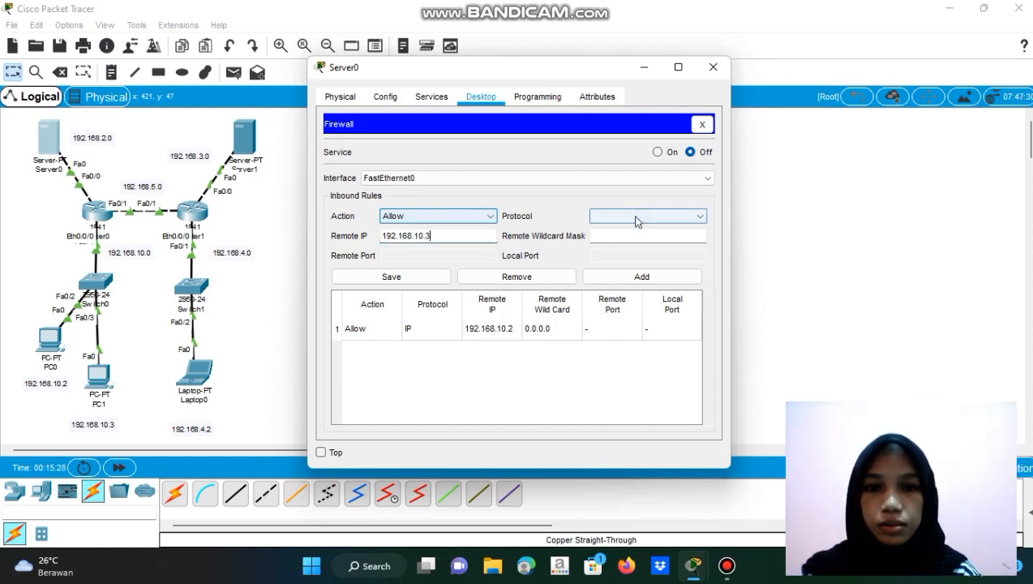
{"action": "left_click", "coordinate": [635, 239]}
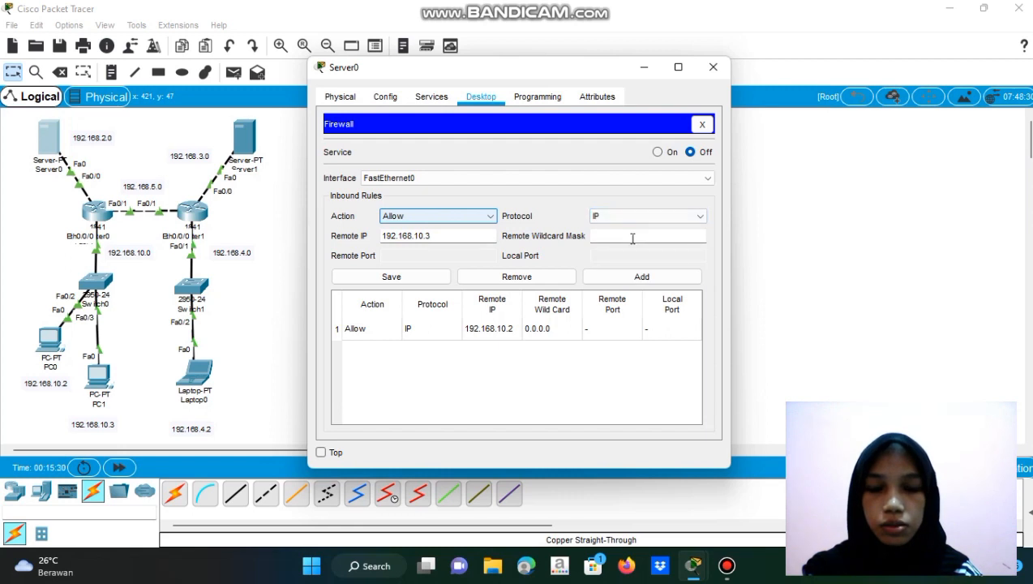
{"action": "left_click", "coordinate": [632, 239]}
{"action": "type", "text": "0.0"}
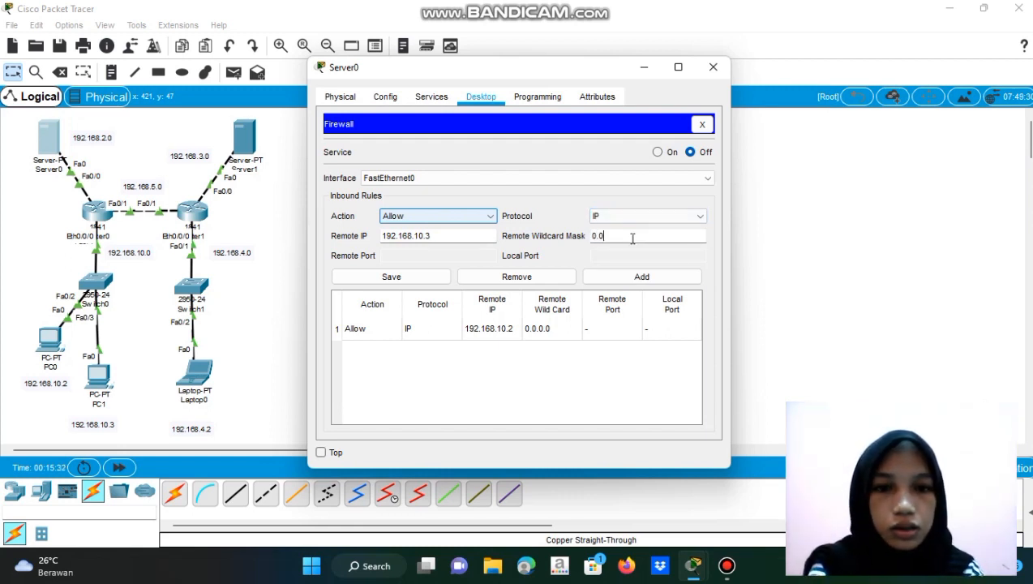
{"action": "type", "text": ".0.0"}
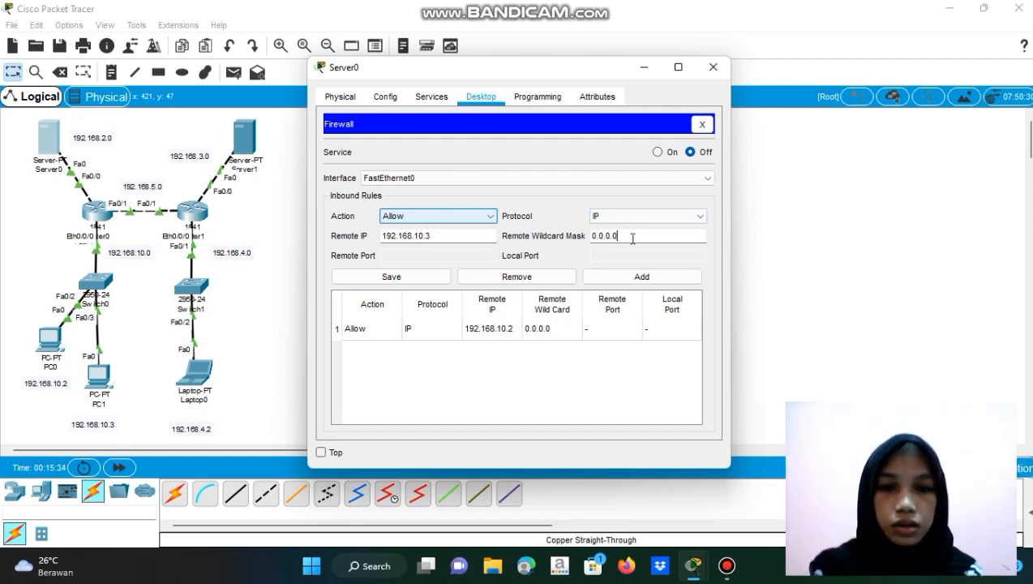
{"action": "left_click", "coordinate": [625, 277]}
Add an inbound rule to Server0's firewall allowing IP traffic from 192.168.3.2 with remote wildcard mask 0.0.0.0.
{"action": "left_click", "coordinate": [443, 217]}
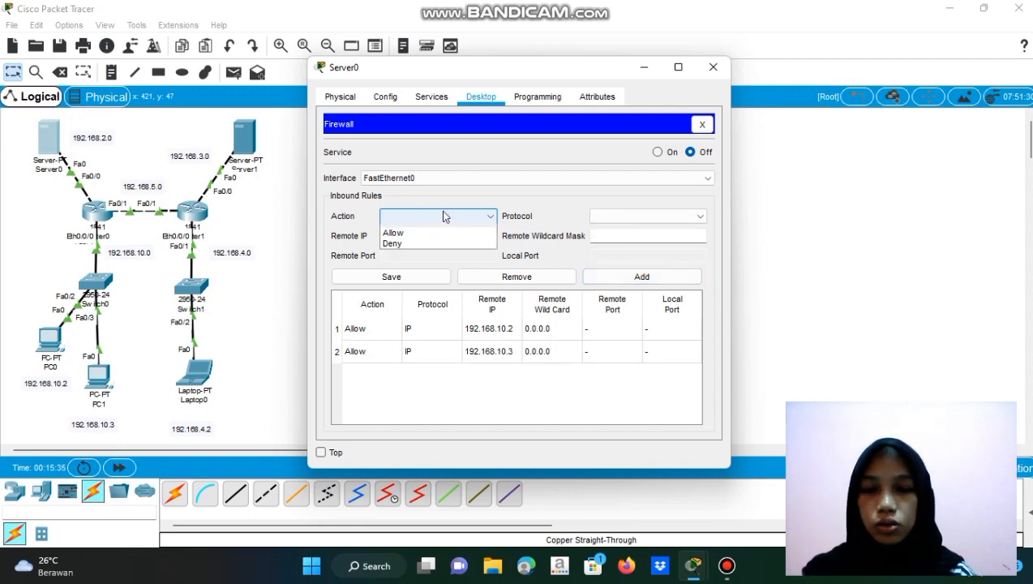
{"action": "left_click", "coordinate": [438, 233]}
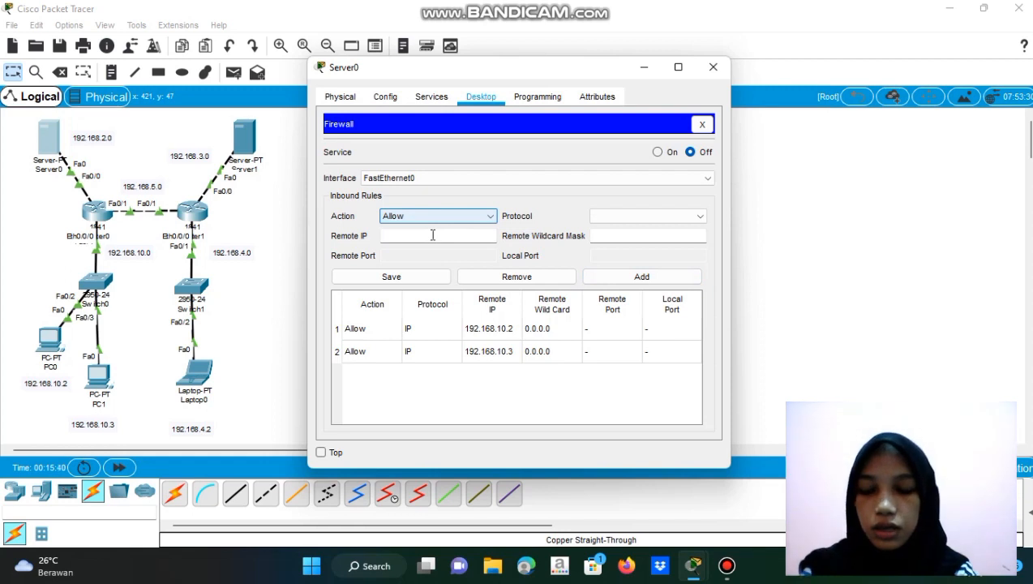
{"action": "type", "text": "192.168.3.2"}
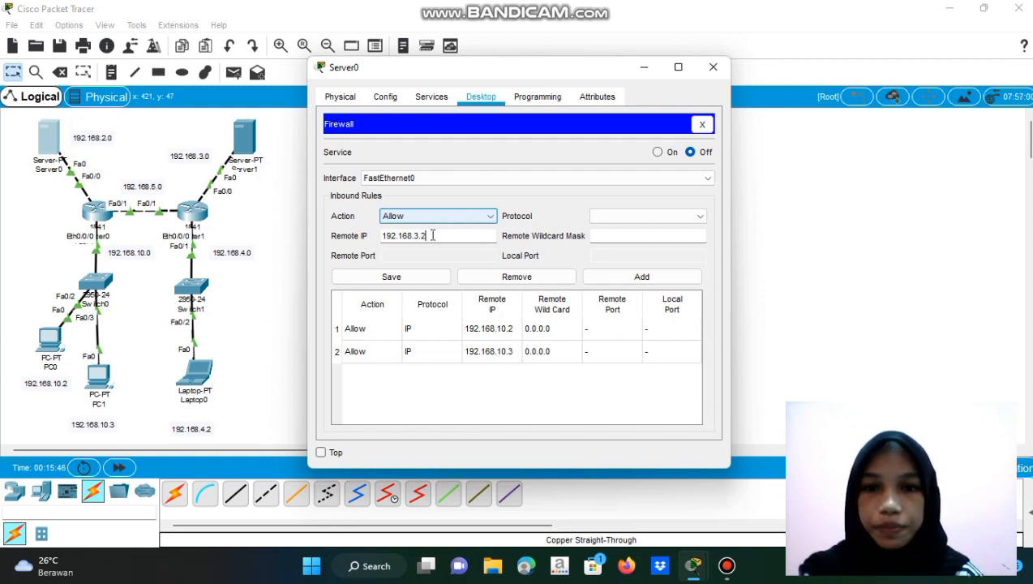
{"action": "left_click", "coordinate": [666, 215]}
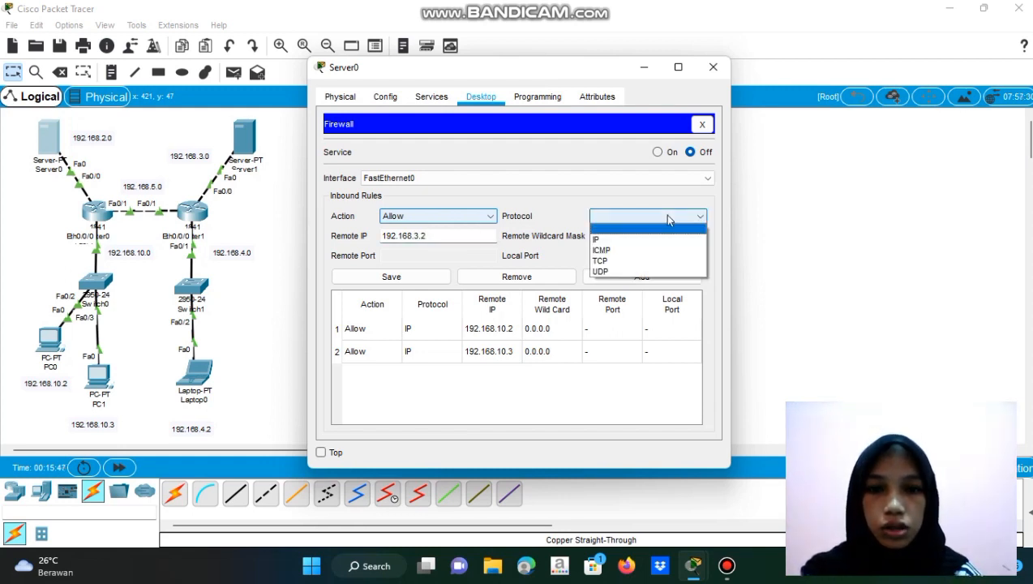
{"action": "left_click", "coordinate": [653, 240]}
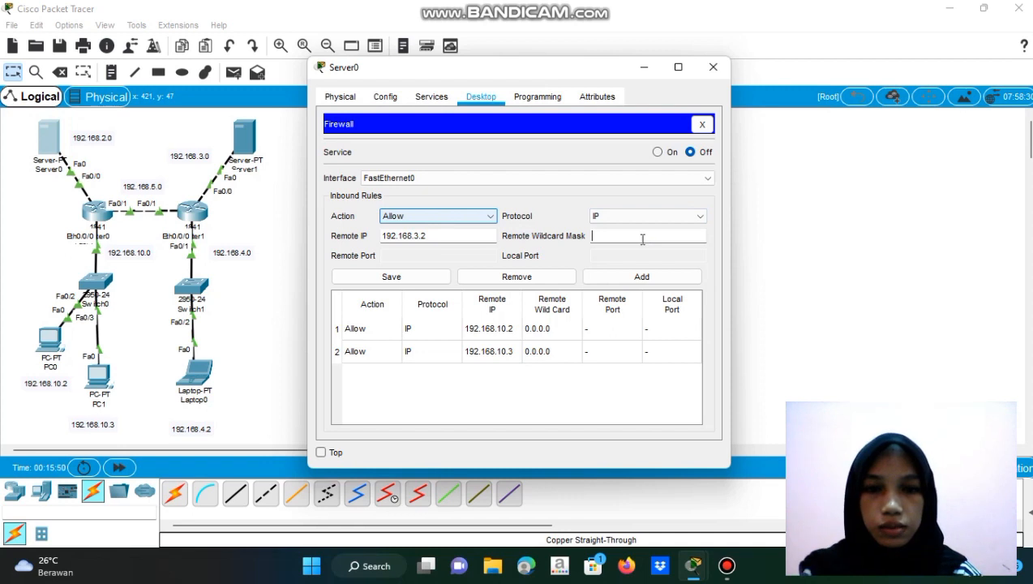
{"action": "type", "text": "0."}
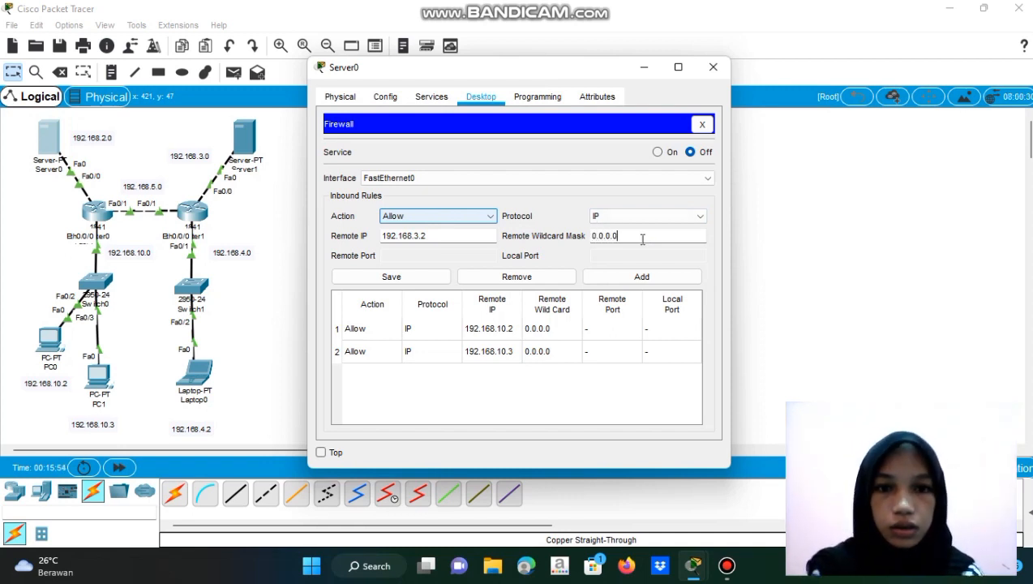
{"action": "type", "text": "0.0.0"}
{"action": "left_click", "coordinate": [636, 276]}
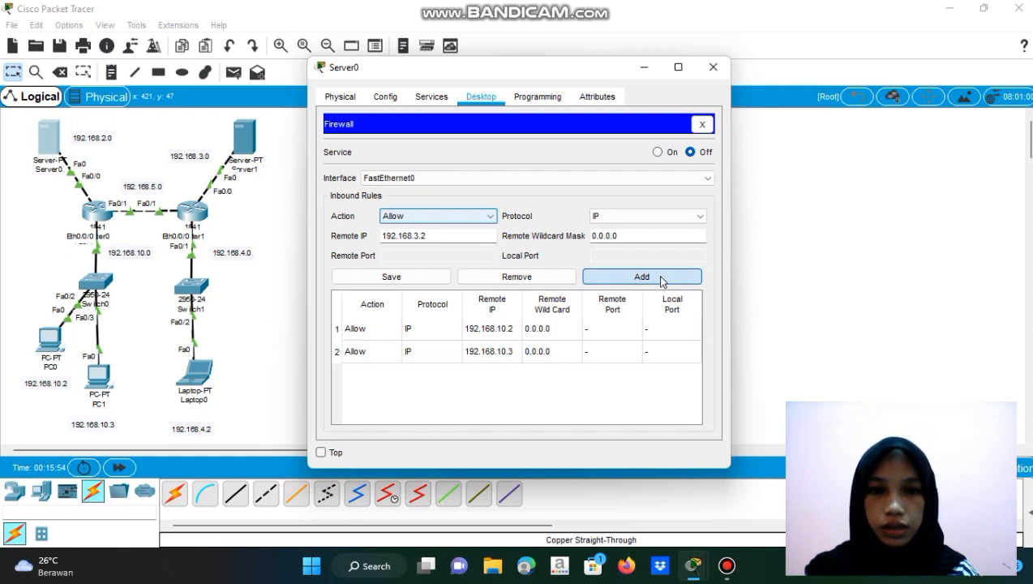
Add an inbound rule to Server0's firewall denying IP traffic from 192.168.4.2 with remote wildcard mask 0.0.0.0.
{"action": "left_click", "coordinate": [442, 219]}
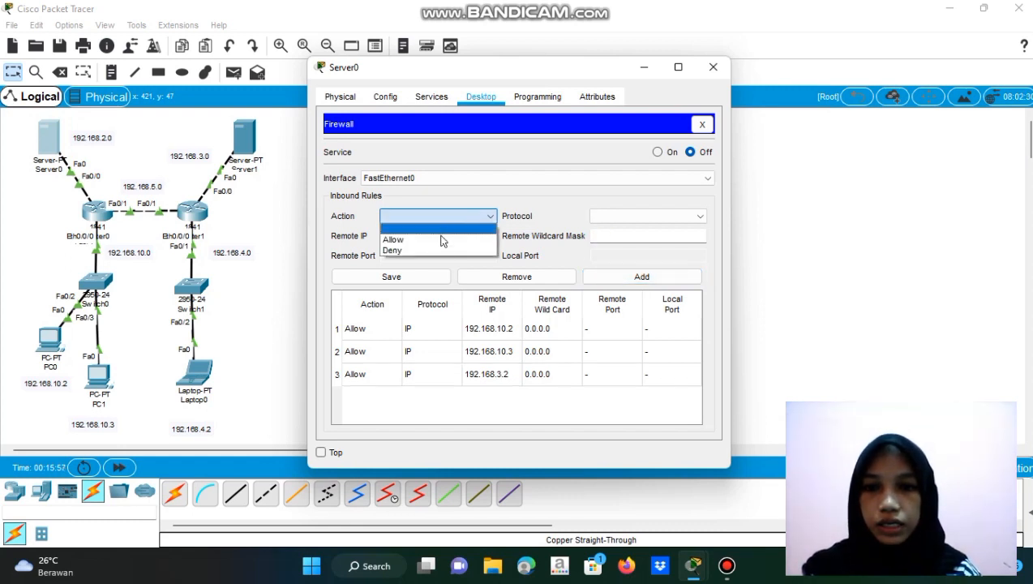
{"action": "left_click", "coordinate": [439, 250]}
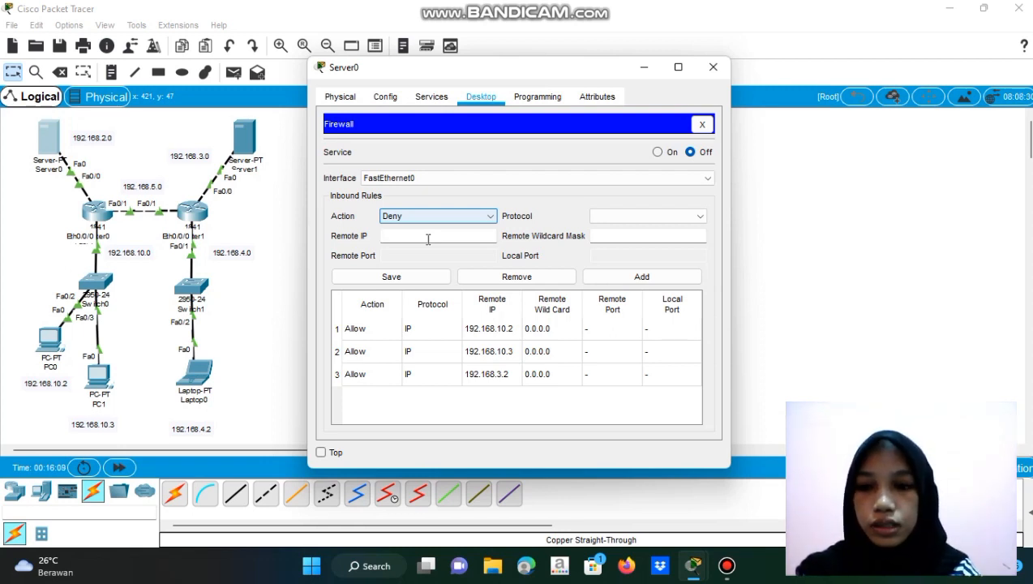
{"action": "type", "text": "92.168.4.4"}
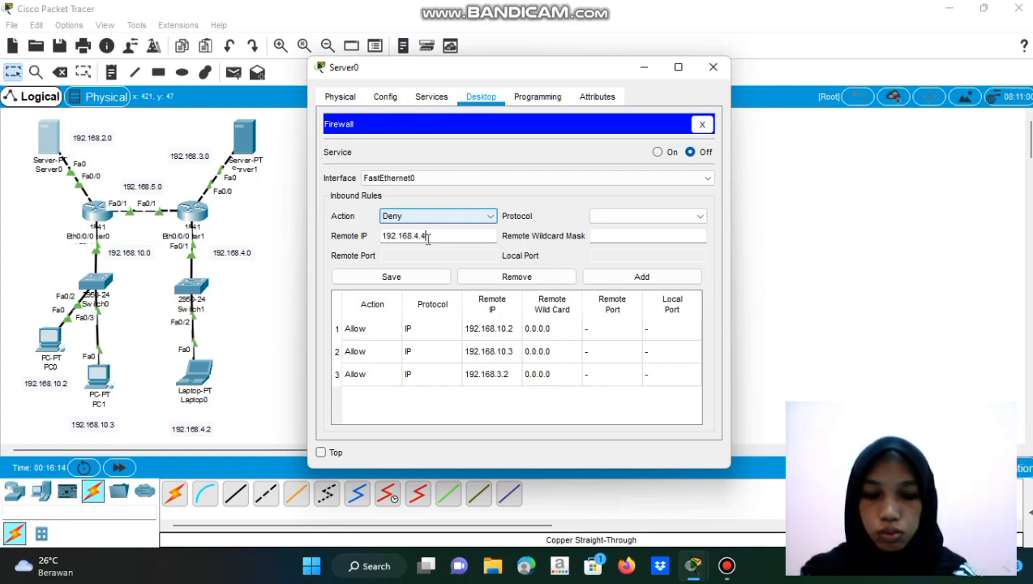
{"action": "key", "text": "BackSpace"}
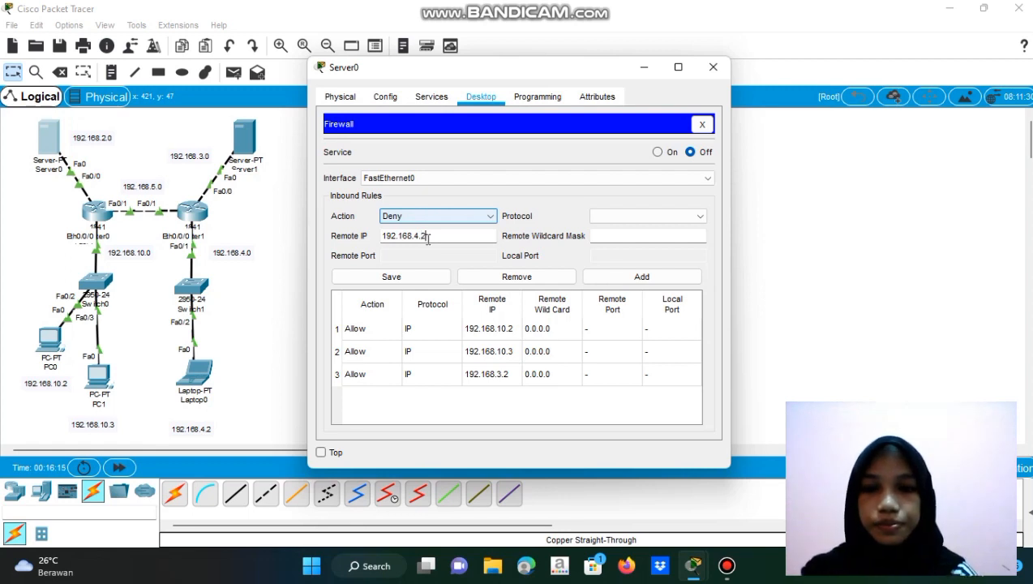
{"action": "left_click", "coordinate": [622, 214]}
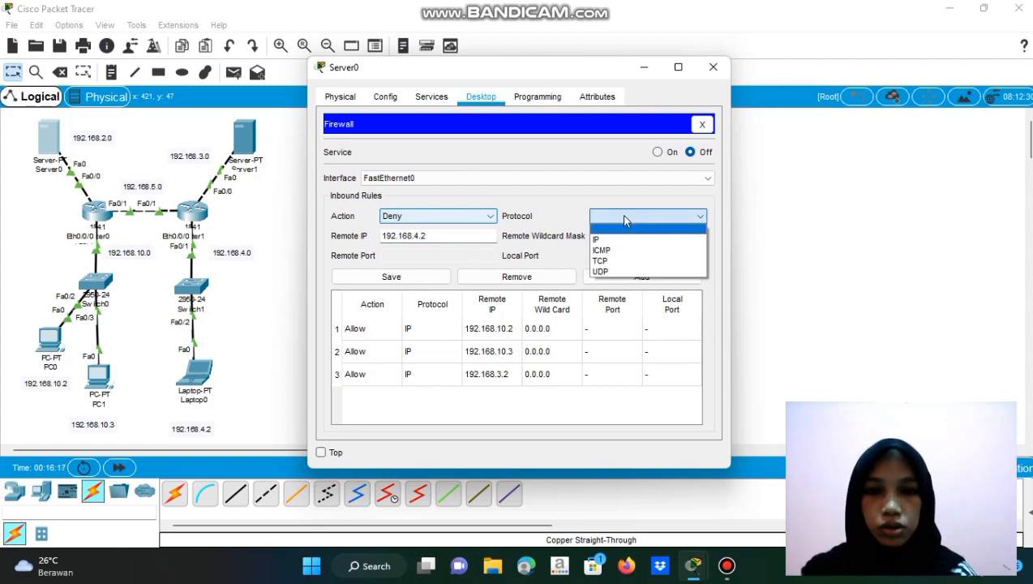
{"action": "left_click", "coordinate": [600, 239]}
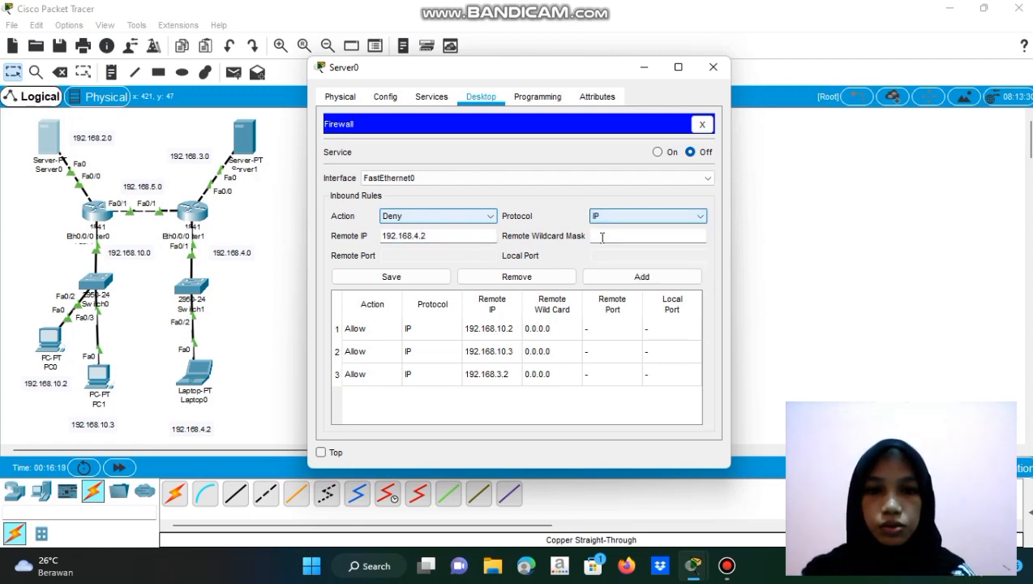
{"action": "type", "text": "0.0.0.0"}
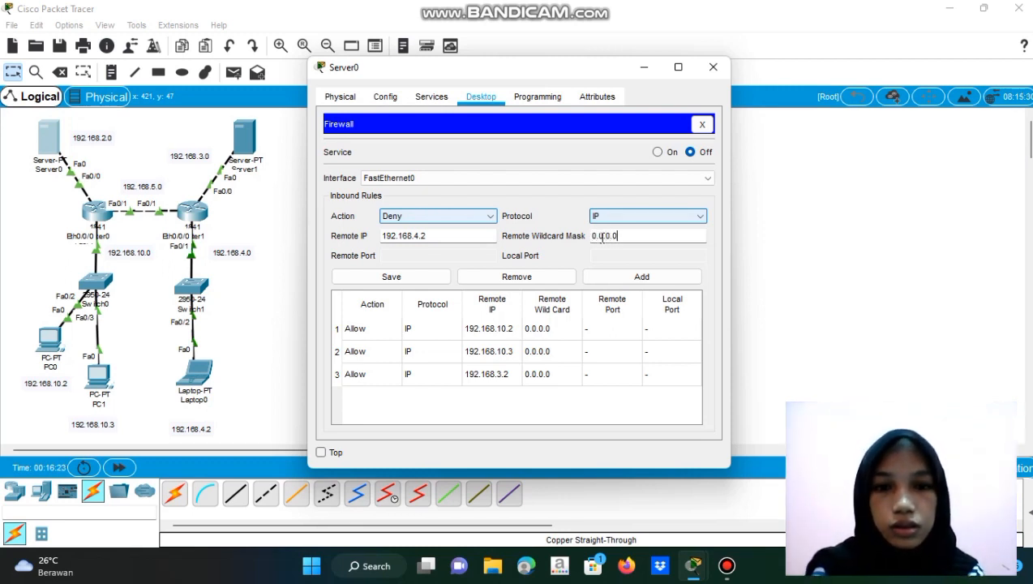
{"action": "left_click", "coordinate": [639, 277]}
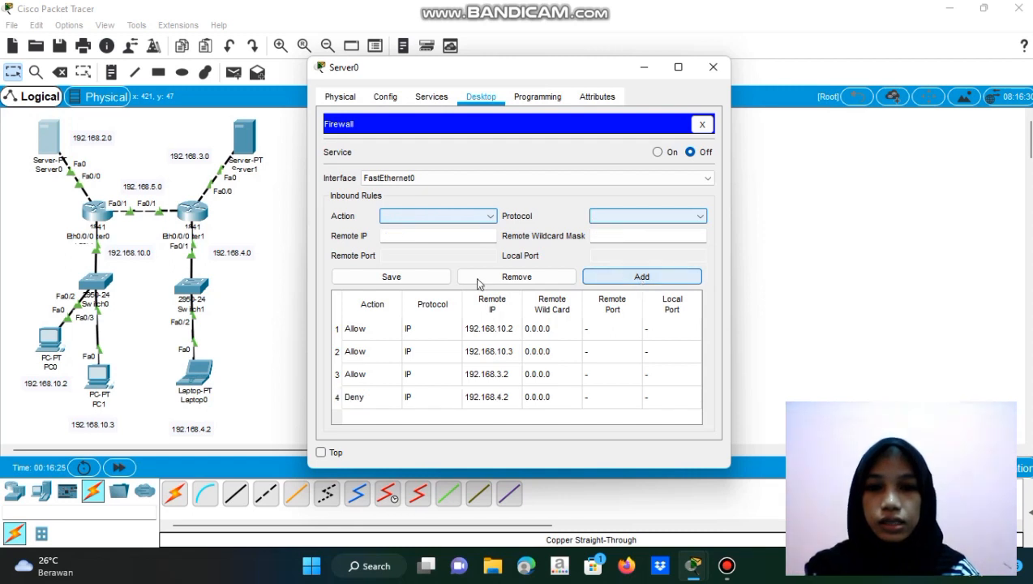
Save the inbound rules, turn Server0's firewall service on, and return to the network topology.
{"action": "left_click", "coordinate": [433, 280]}
{"action": "left_click", "coordinate": [657, 153]}
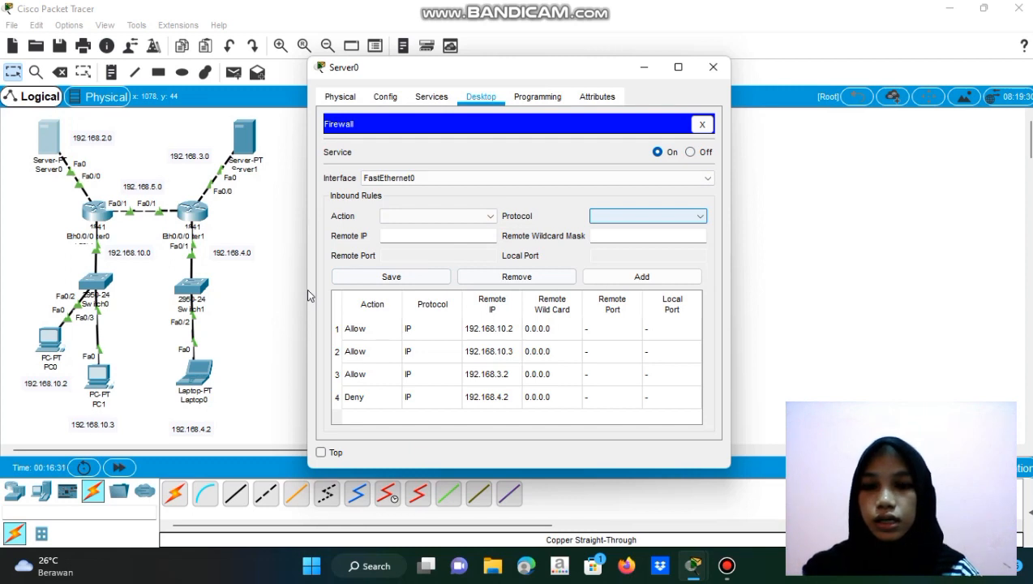
{"action": "left_click", "coordinate": [281, 288]}
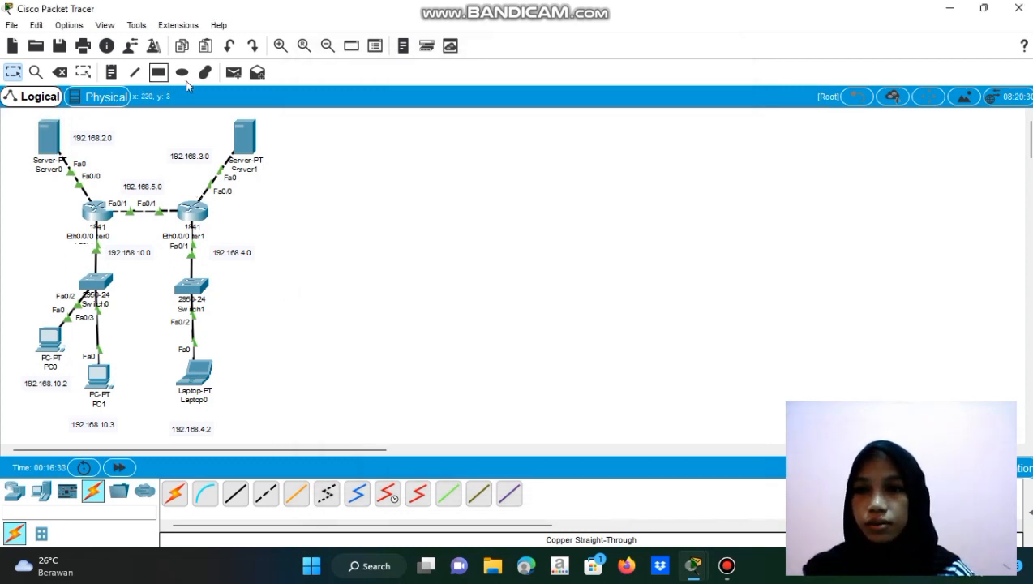
Send a simple PDU from Server0 to PC0.
{"action": "left_click", "coordinate": [233, 73]}
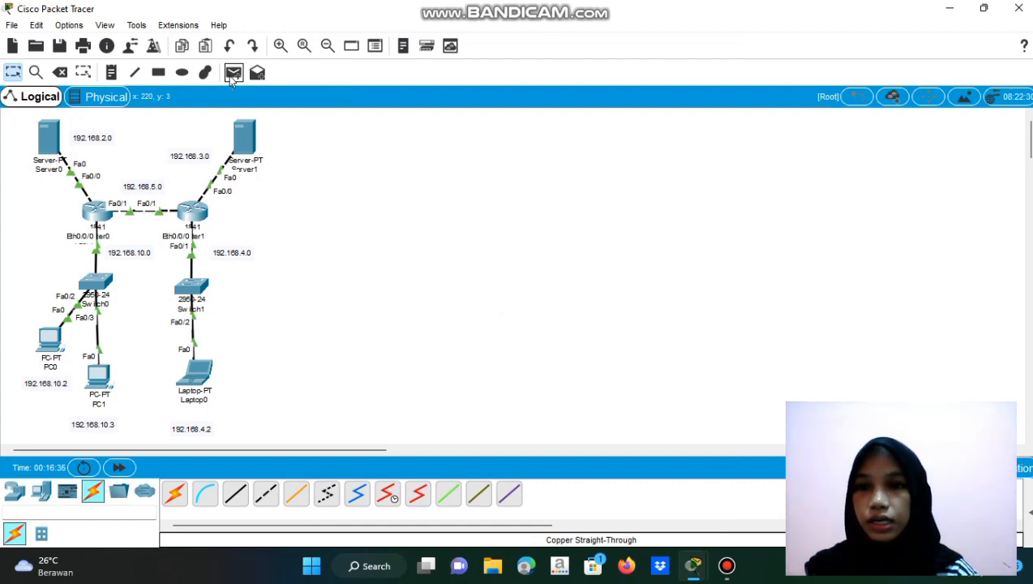
{"action": "left_click", "coordinate": [55, 144]}
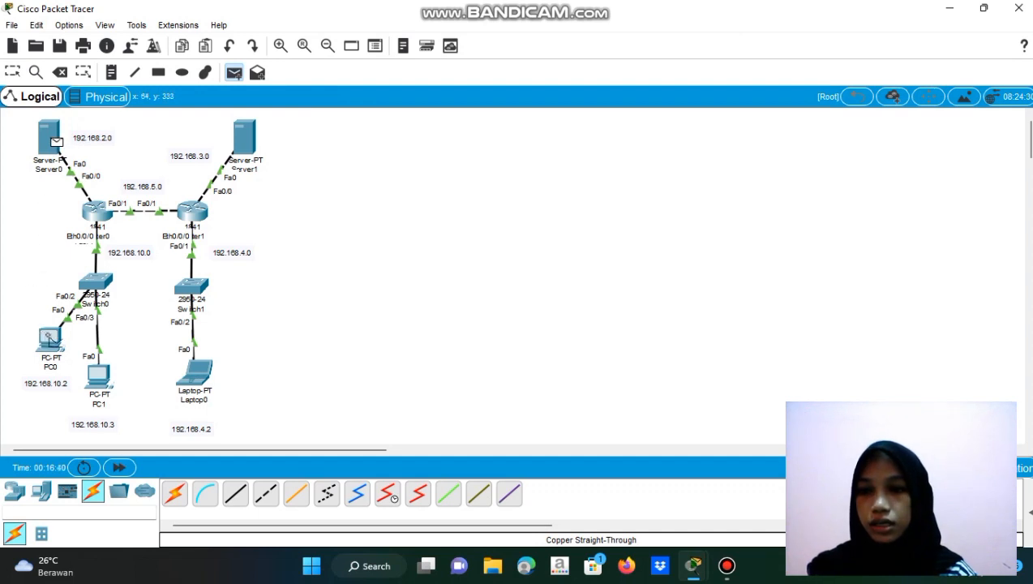
{"action": "left_click", "coordinate": [53, 342]}
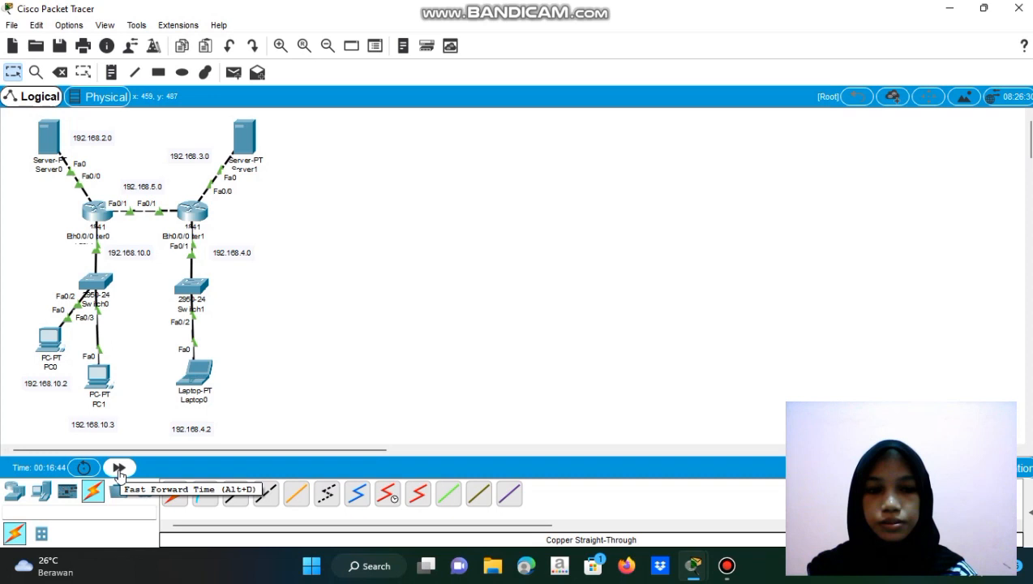
Fast-forward the simulation time and show the PDU list to check the status of the sent packet.
{"action": "left_click", "coordinate": [119, 468]}
{"action": "left_click", "coordinate": [119, 470]}
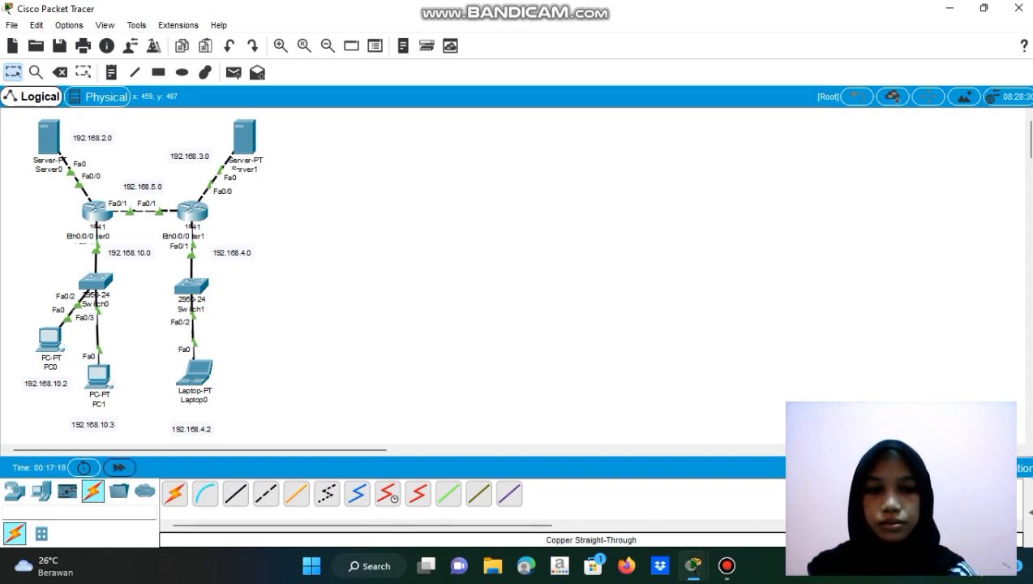
{"action": "left_click", "coordinate": [1028, 517]}
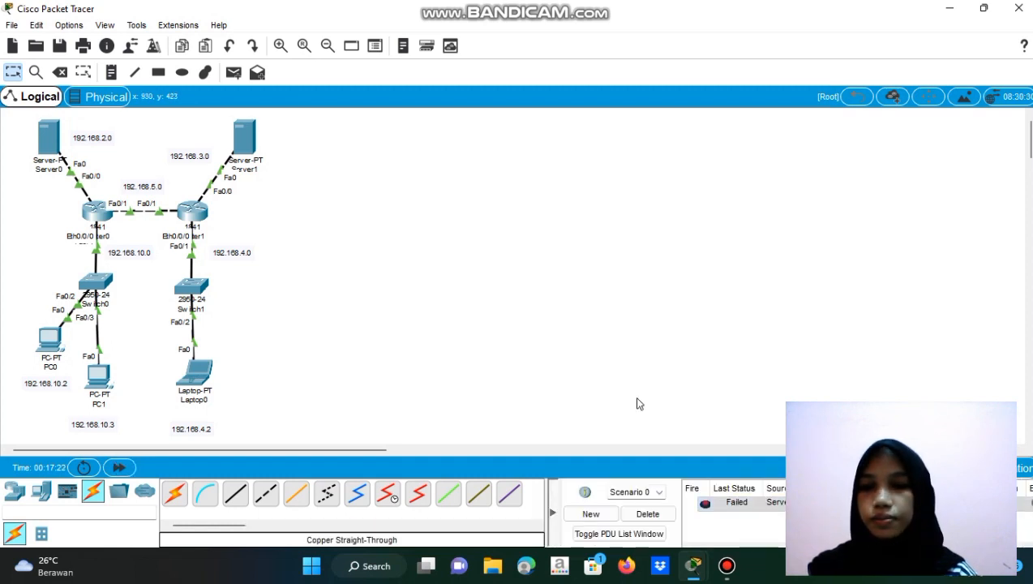
Send a second simple PDU from Server0 to PC0 to retest their connection.
{"action": "left_click", "coordinate": [234, 73]}
{"action": "left_click", "coordinate": [53, 144]}
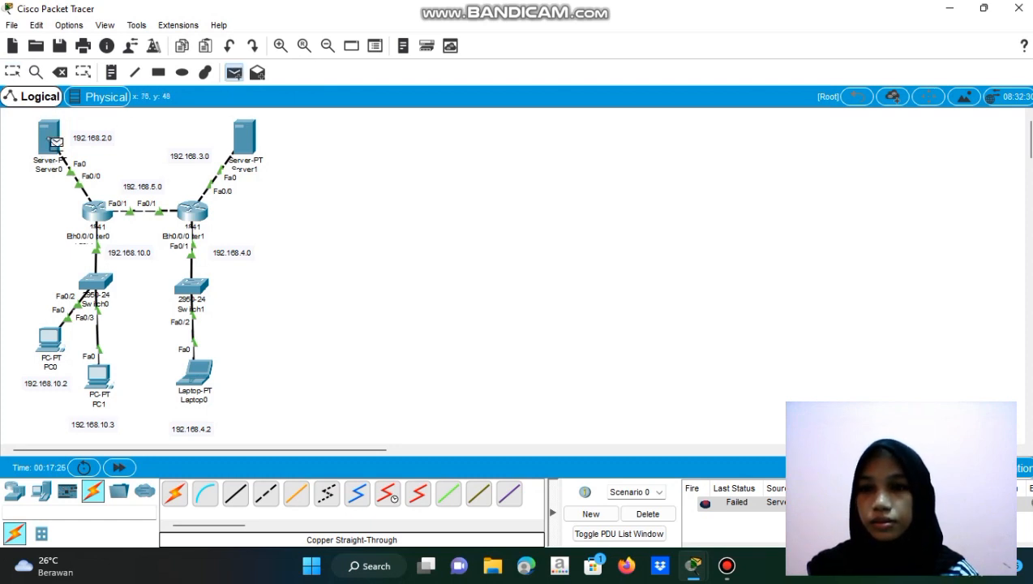
{"action": "left_click", "coordinate": [53, 345]}
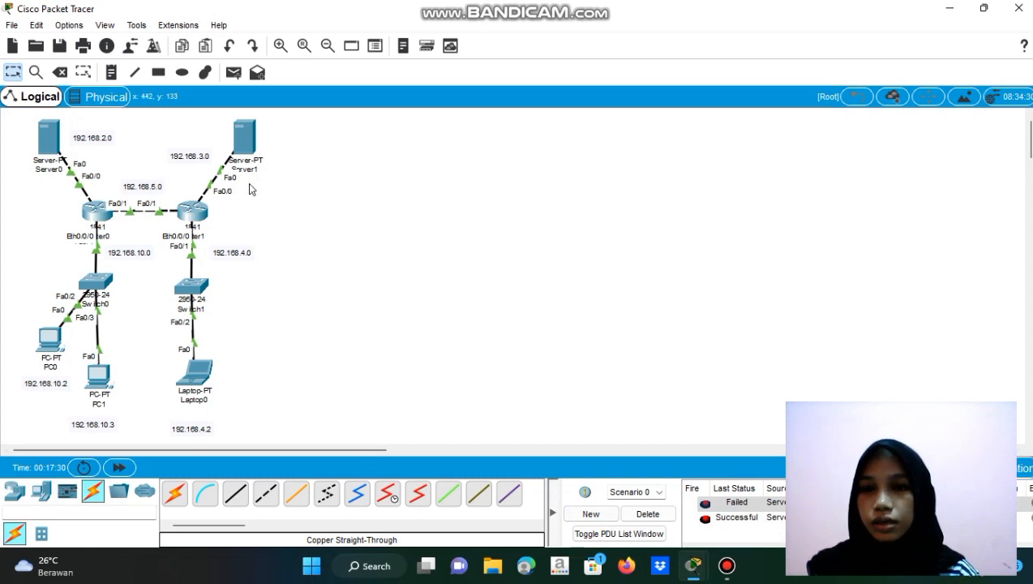
Send a simple PDU from PC1 to Server1.
{"action": "left_click", "coordinate": [241, 76]}
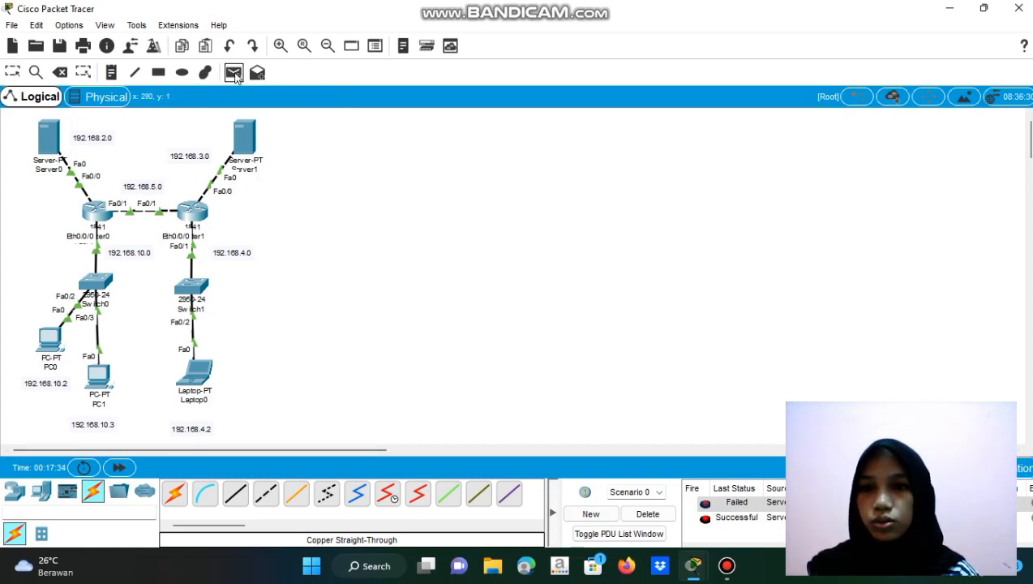
{"action": "left_click", "coordinate": [98, 387]}
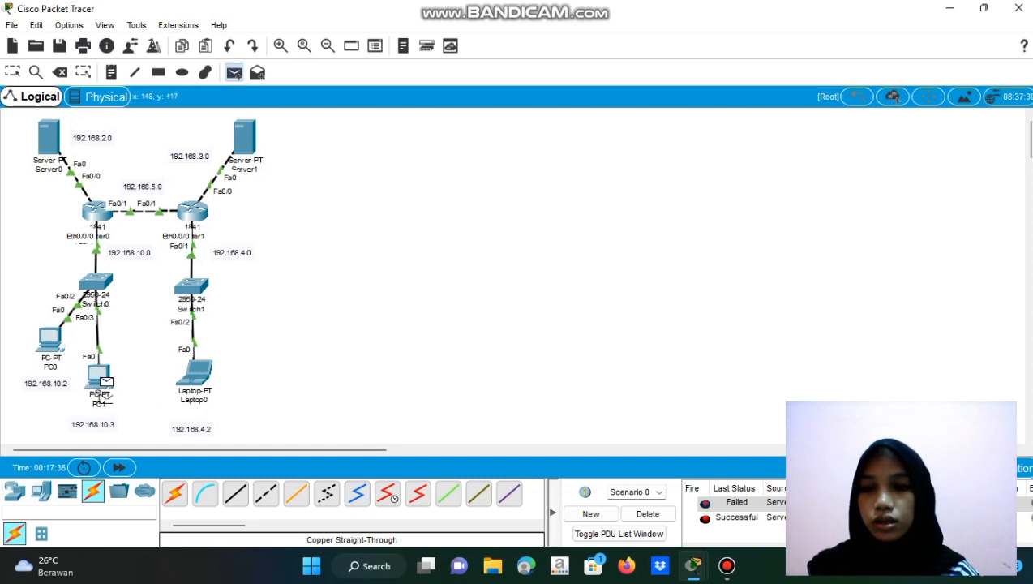
{"action": "left_click", "coordinate": [246, 138]}
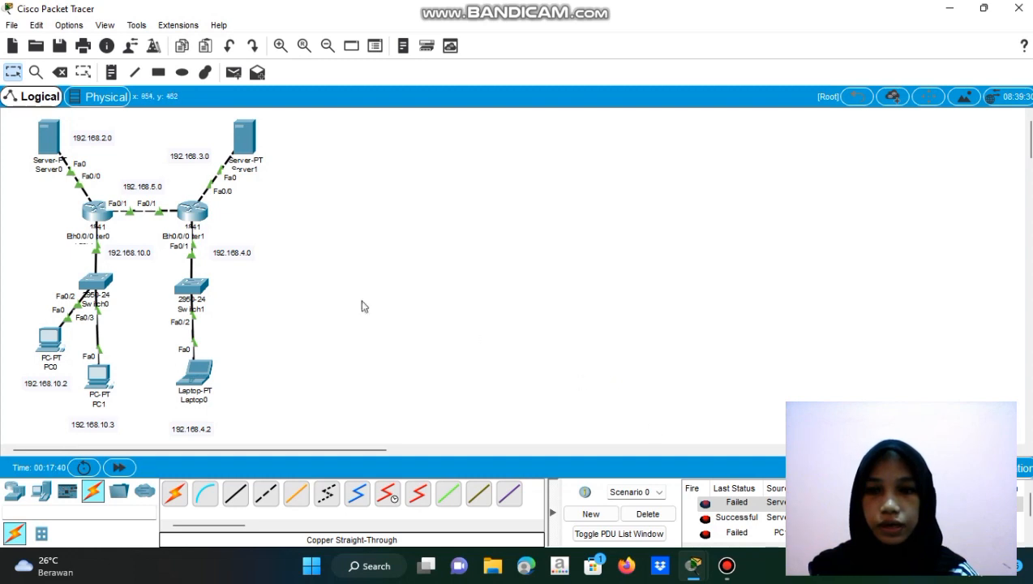
Send another simple PDU from PC1 to Server1 and check its status in the PDU list.
{"action": "left_click", "coordinate": [233, 72]}
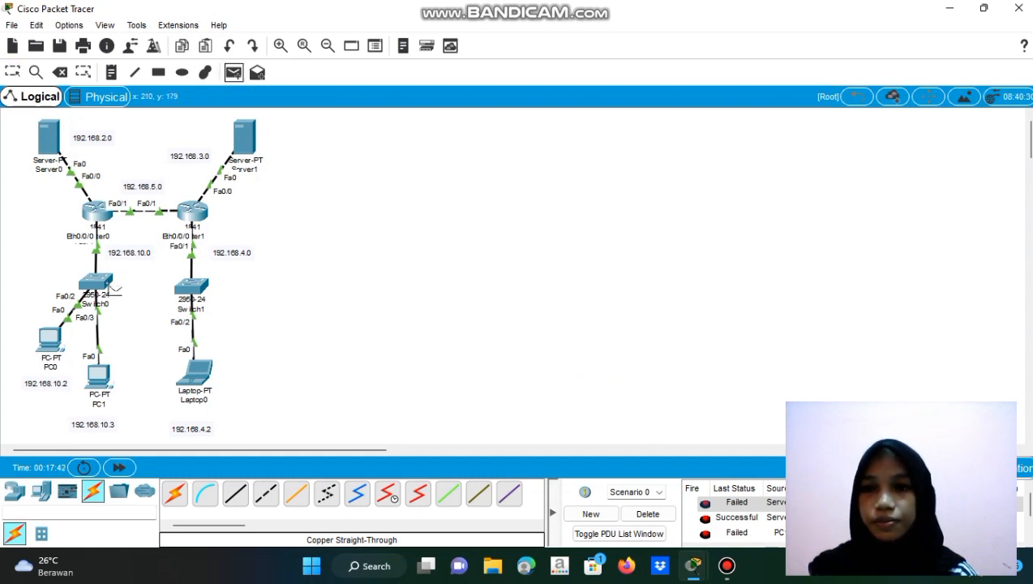
{"action": "left_click", "coordinate": [106, 397]}
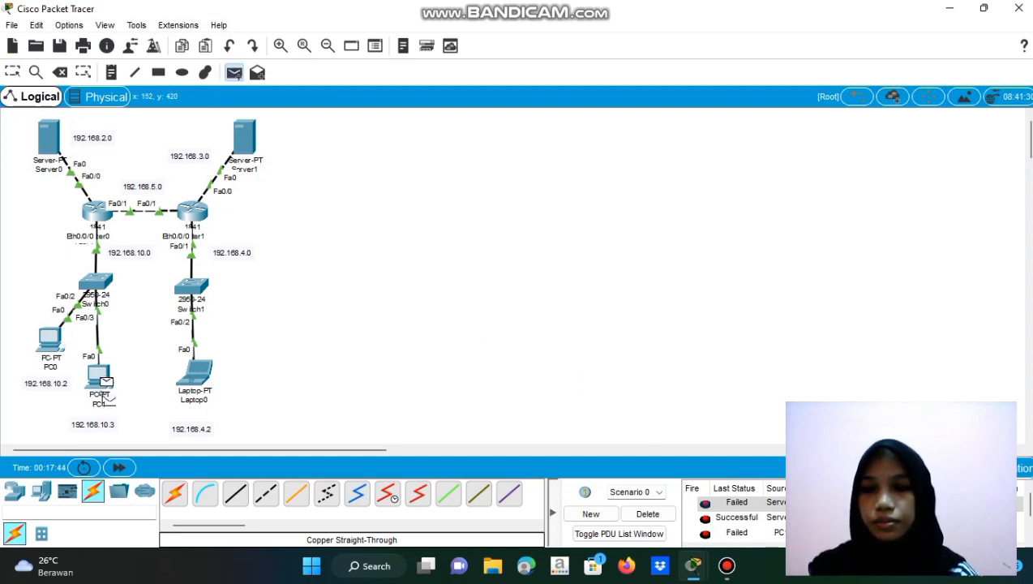
{"action": "left_click", "coordinate": [245, 145]}
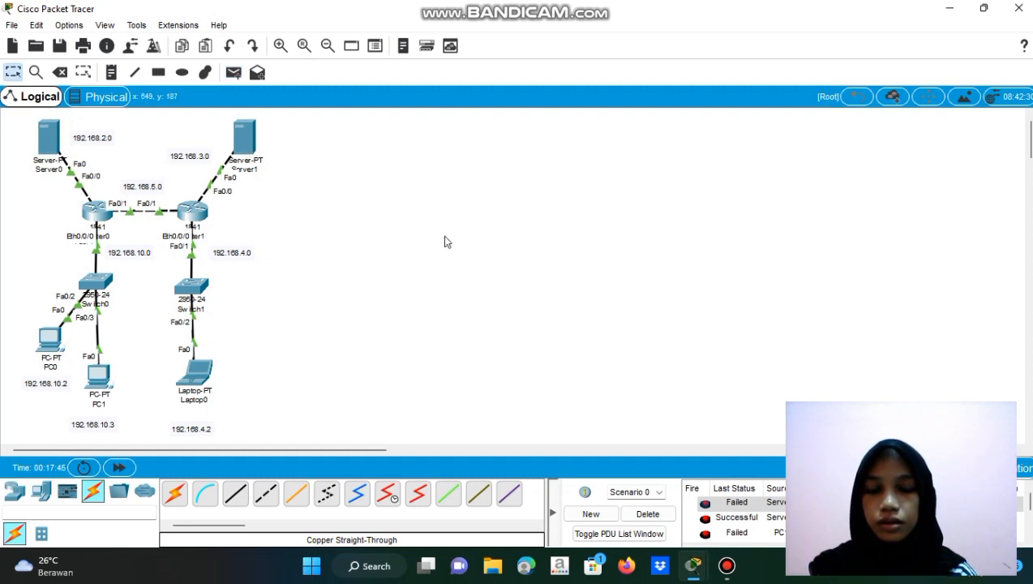
{"action": "left_click", "coordinate": [1030, 529]}
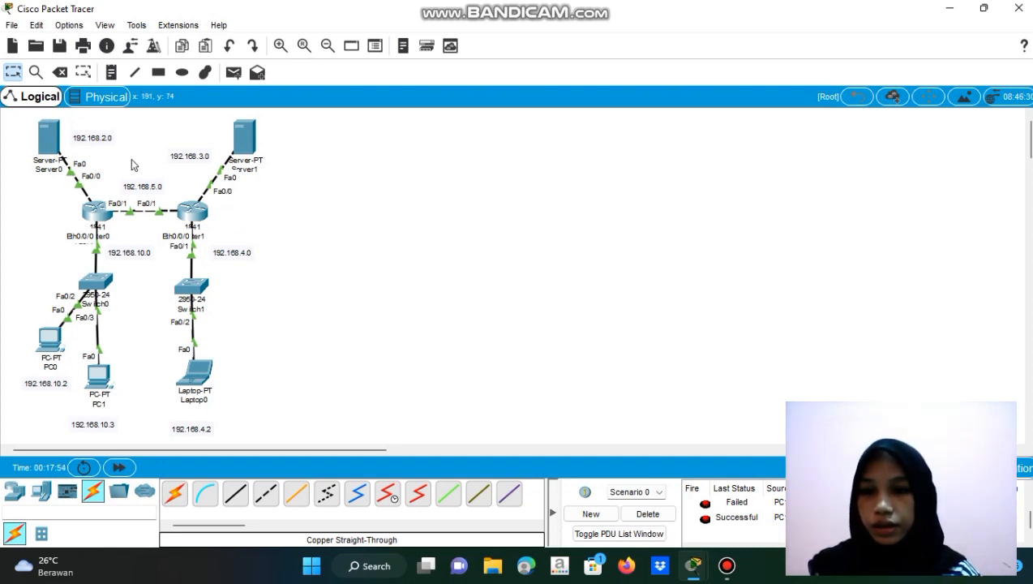
Send a simple PDU from Server0 to Laptop0 to test the firewall's deny rule.
{"action": "left_click", "coordinate": [233, 72]}
{"action": "left_click", "coordinate": [37, 143]}
{"action": "left_click", "coordinate": [195, 374]}
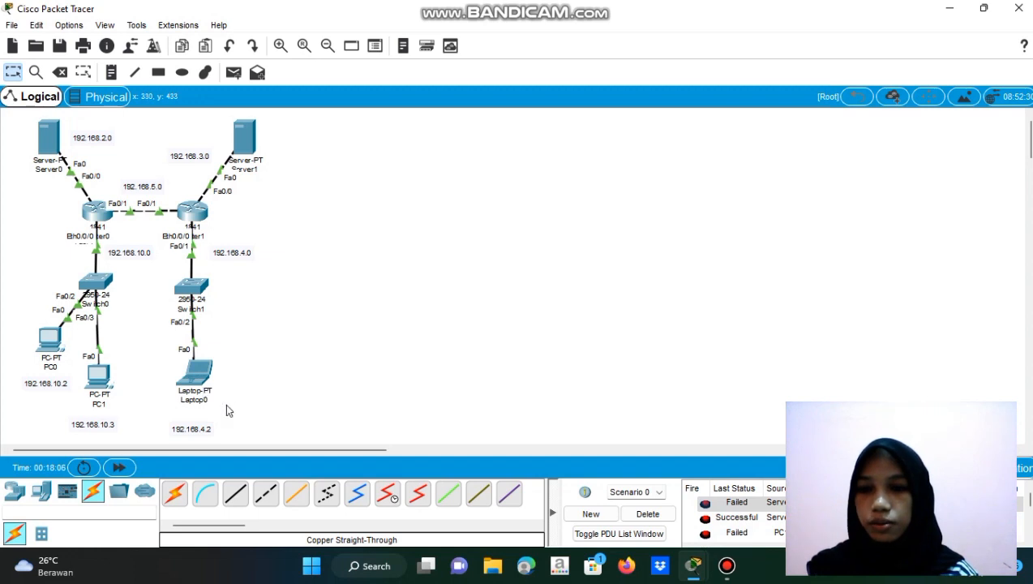
Repeat the simple PDU test from Server0 to Laptop0.
{"action": "left_click", "coordinate": [231, 78]}
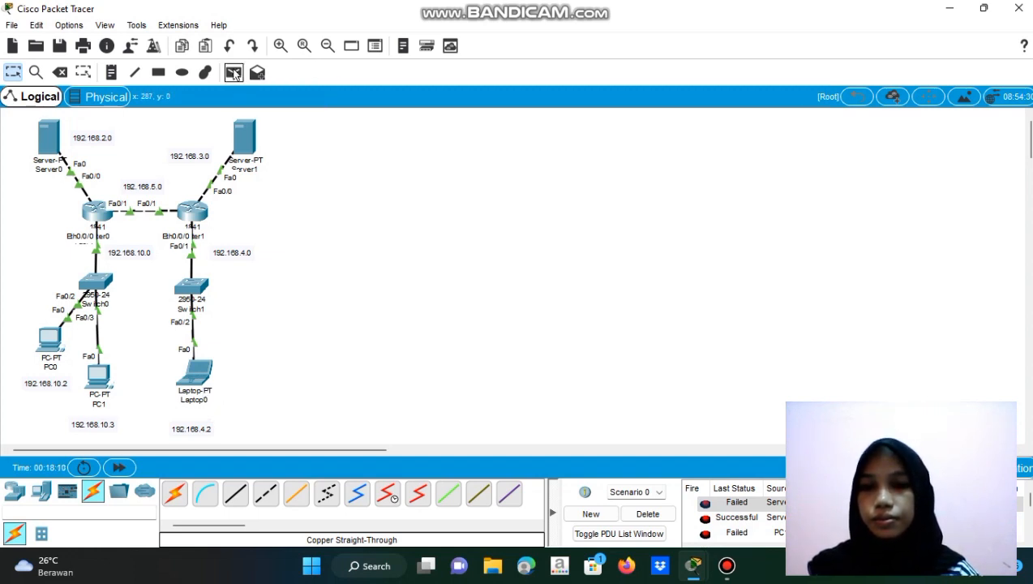
{"action": "left_click", "coordinate": [51, 139]}
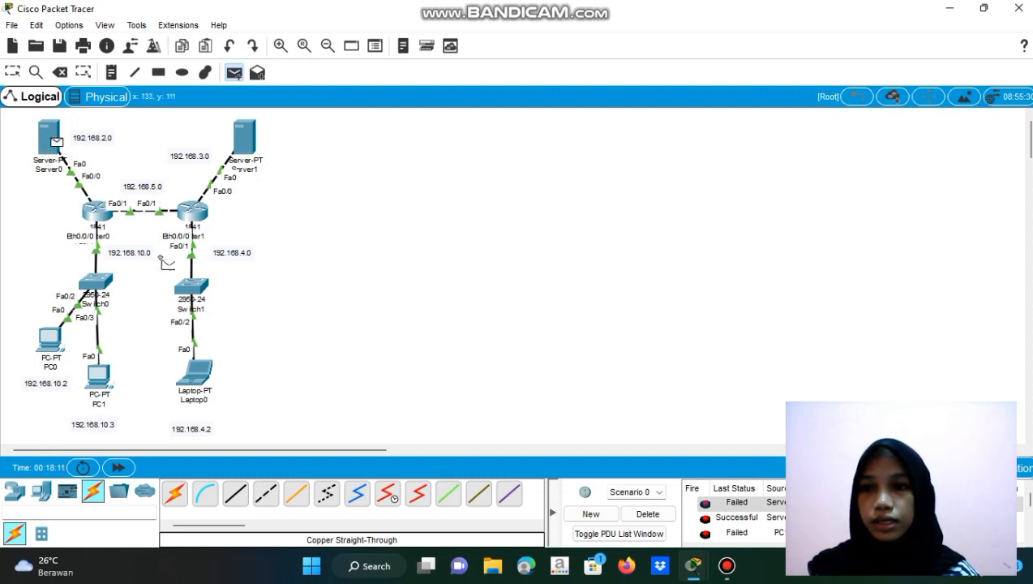
{"action": "left_click", "coordinate": [200, 375]}
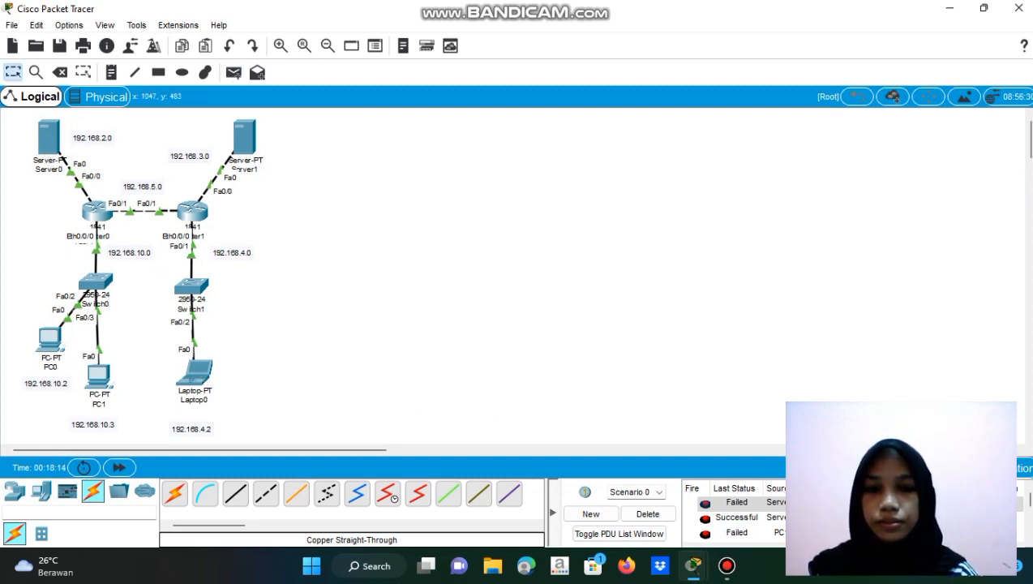